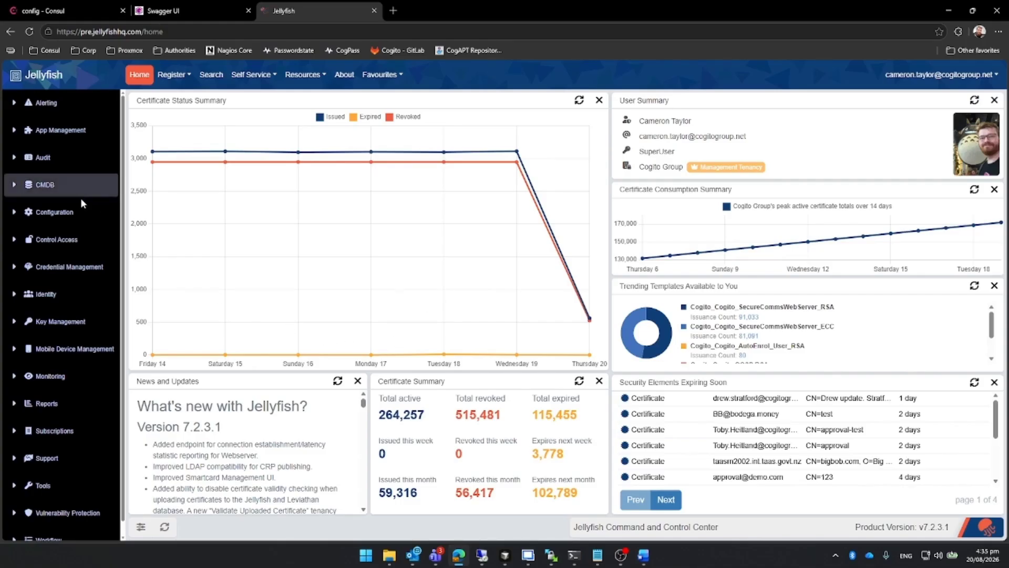
Open the certificate services configuration page for registering an existing certificate authority and template.
{"action": "left_click", "coordinate": [72, 216]}
{"action": "left_click", "coordinate": [57, 241]}
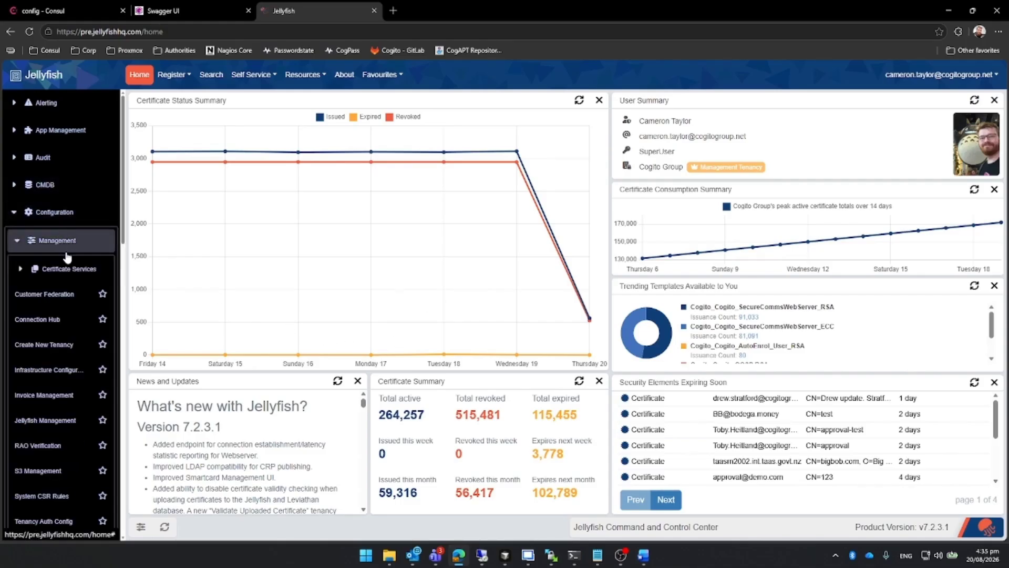
{"action": "left_click", "coordinate": [65, 267]}
{"action": "scroll", "coordinate": [58, 294], "scroll_direction": "down", "scroll_amount": 1}
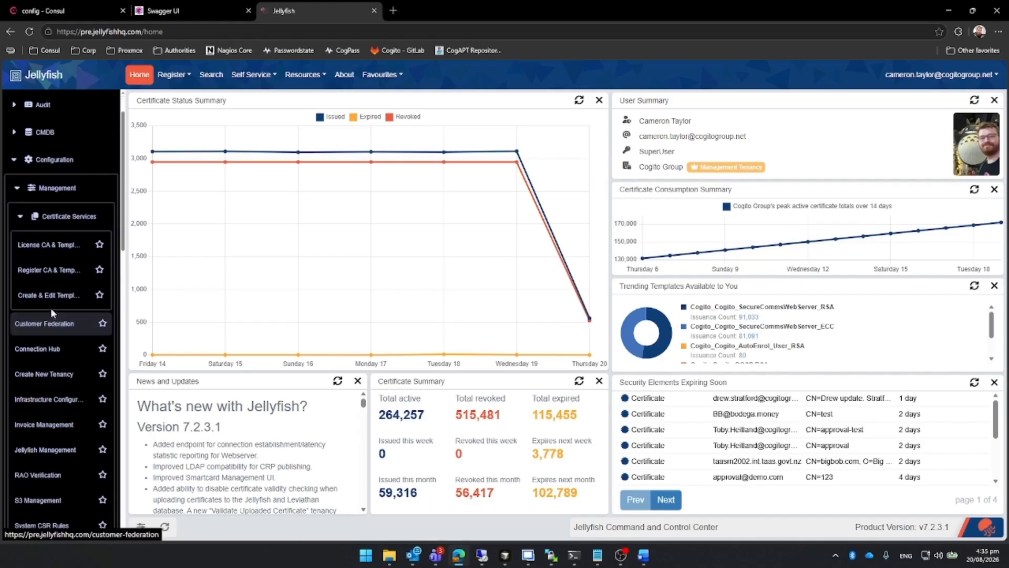
{"action": "left_click", "coordinate": [58, 272]}
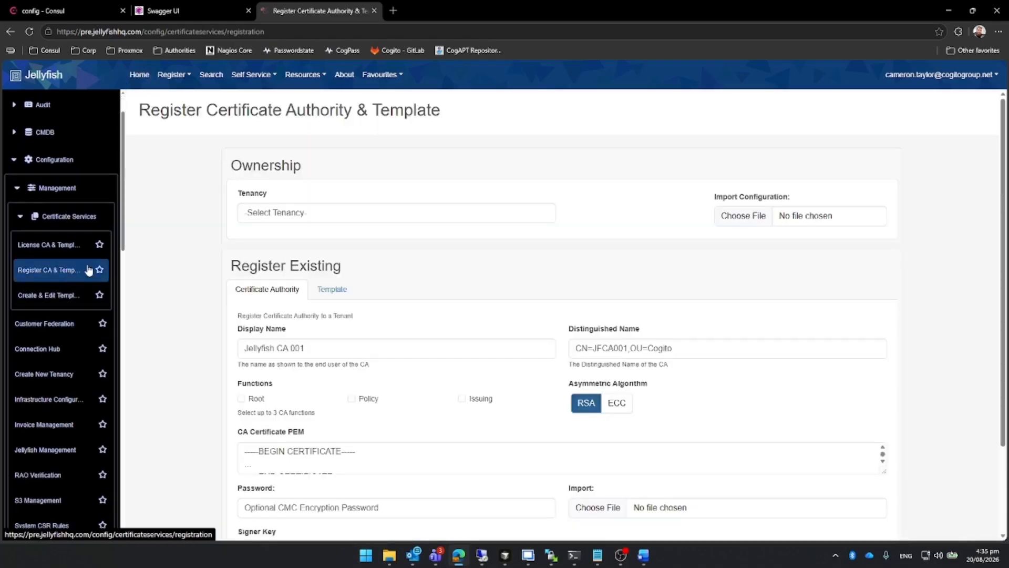
Set the owning tenancy to Cogito Group, the entry without PTY LTD or SEEMail in its name.
{"action": "left_click", "coordinate": [370, 217]}
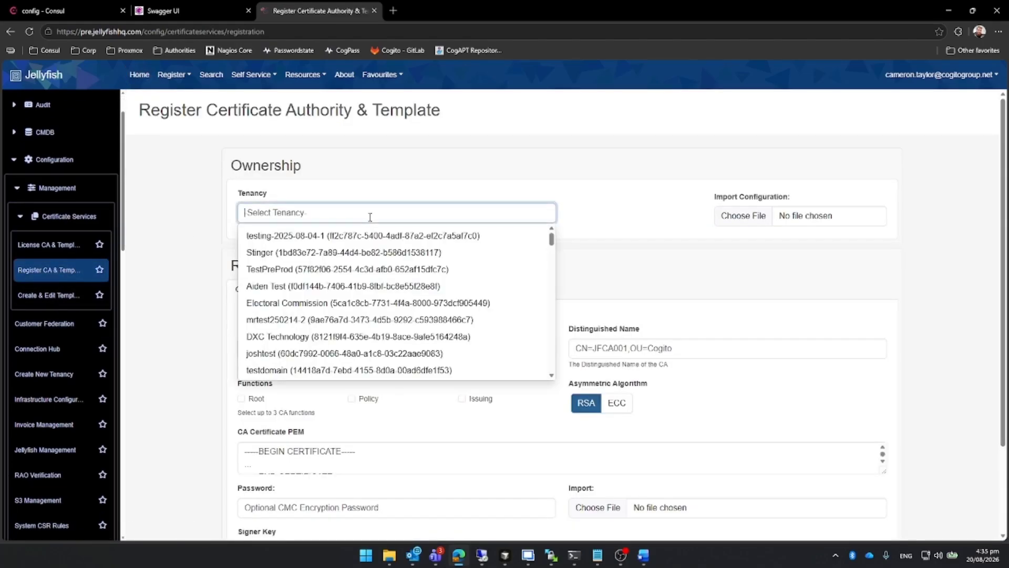
{"action": "type", "text": "cogito"}
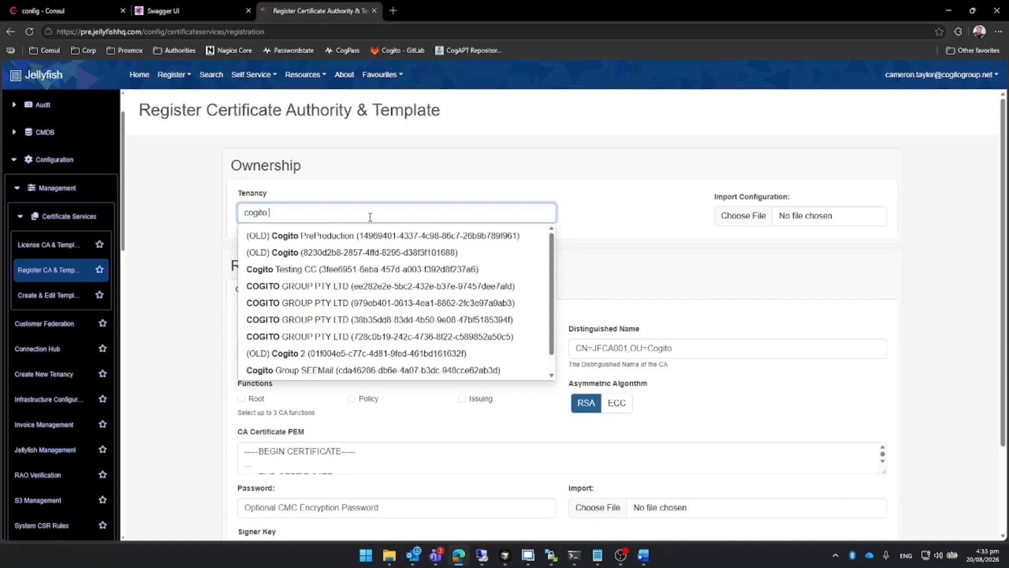
{"action": "type", "text": " group"}
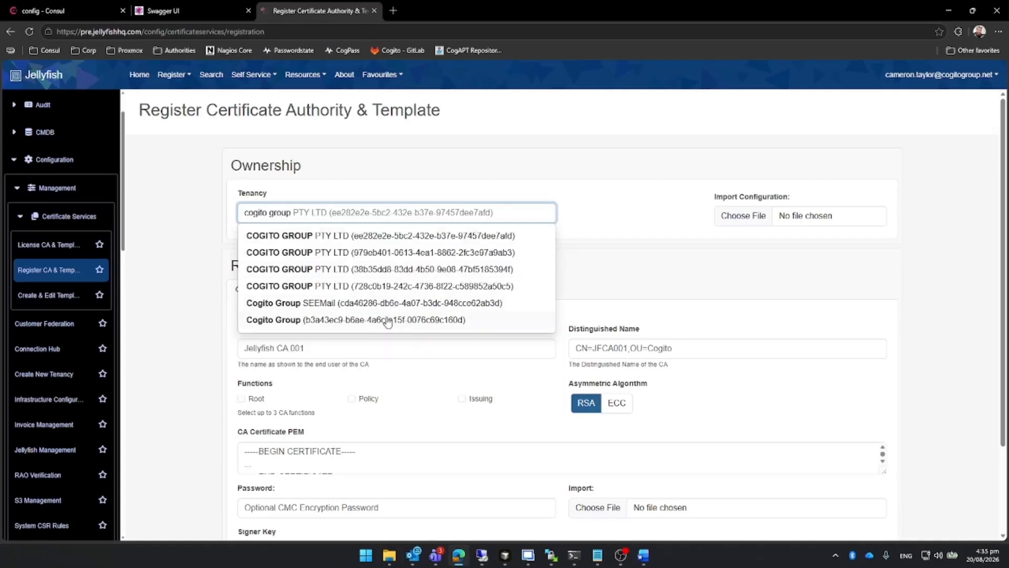
{"action": "left_click", "coordinate": [385, 318]}
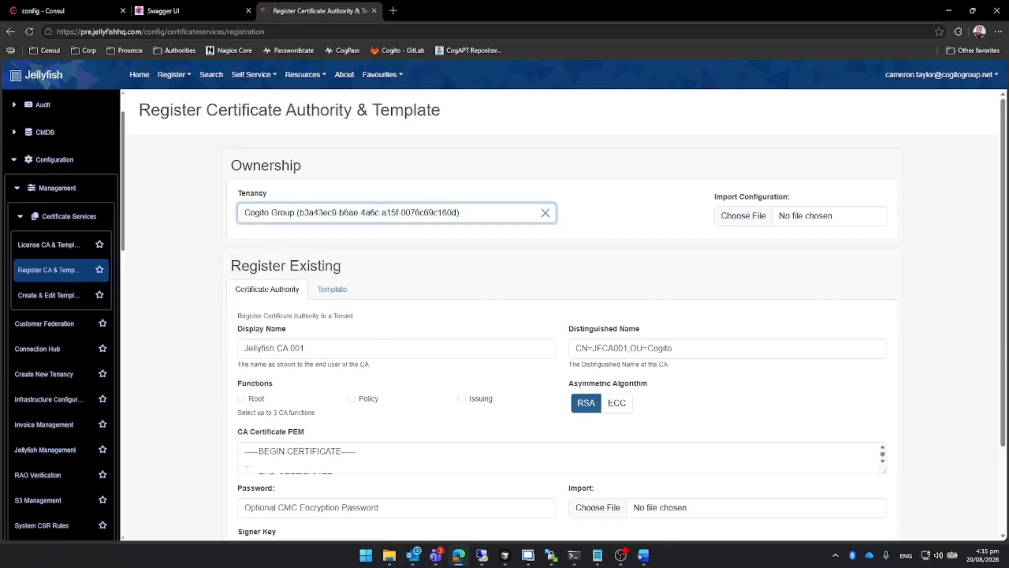
Fill in the certificate authority's display name as Entrust CA 01 and its distinguished name as entrust-ca-01.
{"action": "left_click", "coordinate": [432, 343]}
{"action": "type", "text": "Entrust CA 01"}
{"action": "scroll", "coordinate": [432, 343], "scroll_direction": "down", "scroll_amount": 1}
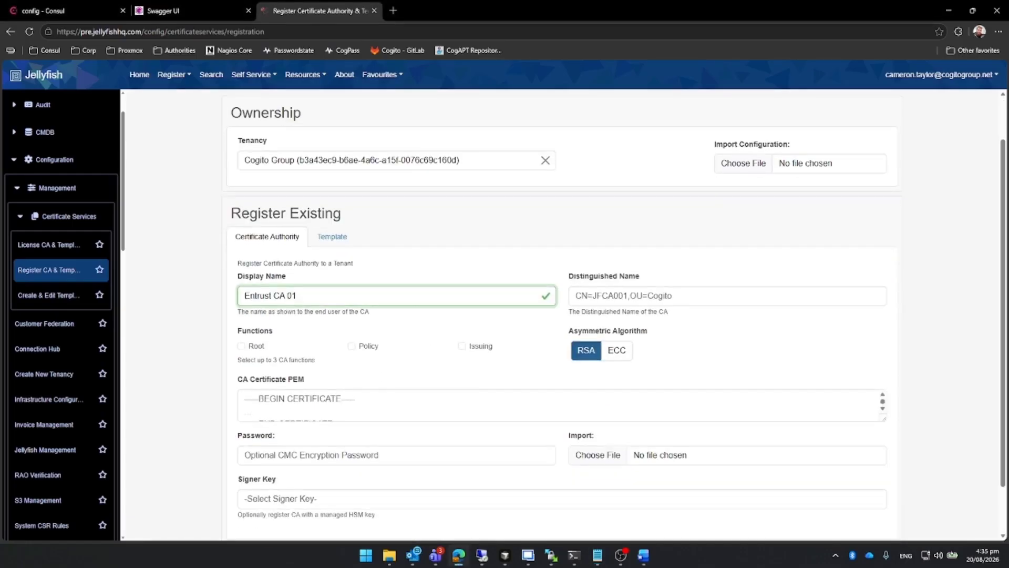
{"action": "key", "text": "alt+Tab"}
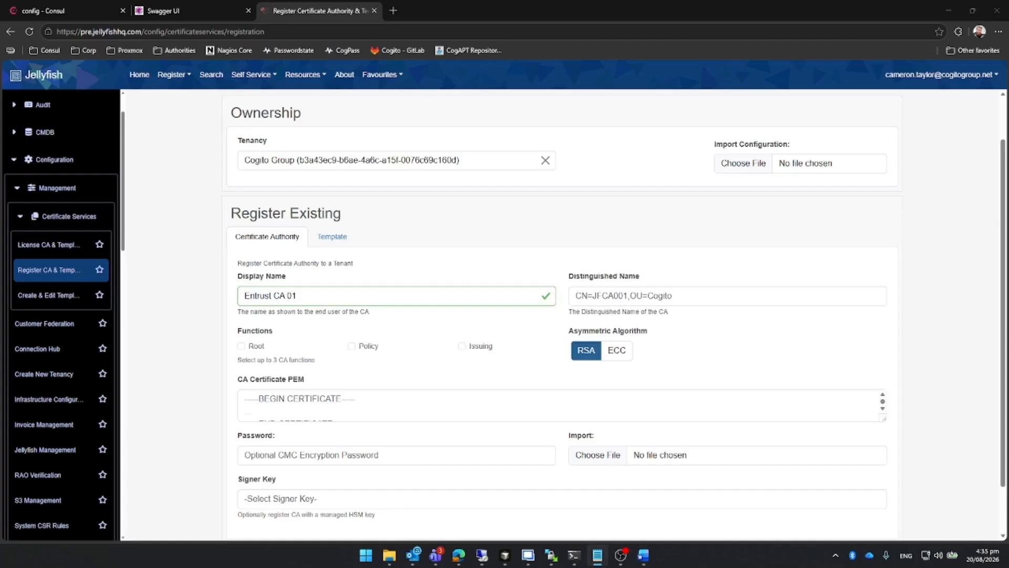
{"action": "left_click", "coordinate": [605, 297]}
{"action": "type", "text": "entrust-ca-01"}
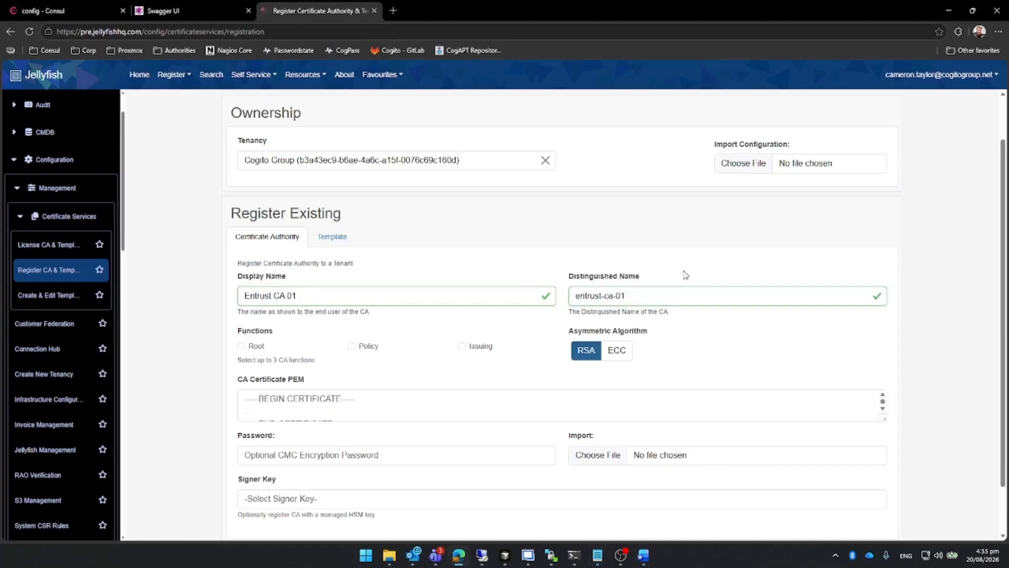
Paste the CA's certificate in PEM format and try to register the certificate authority.
{"action": "scroll", "coordinate": [701, 288], "scroll_direction": "down", "scroll_amount": 1}
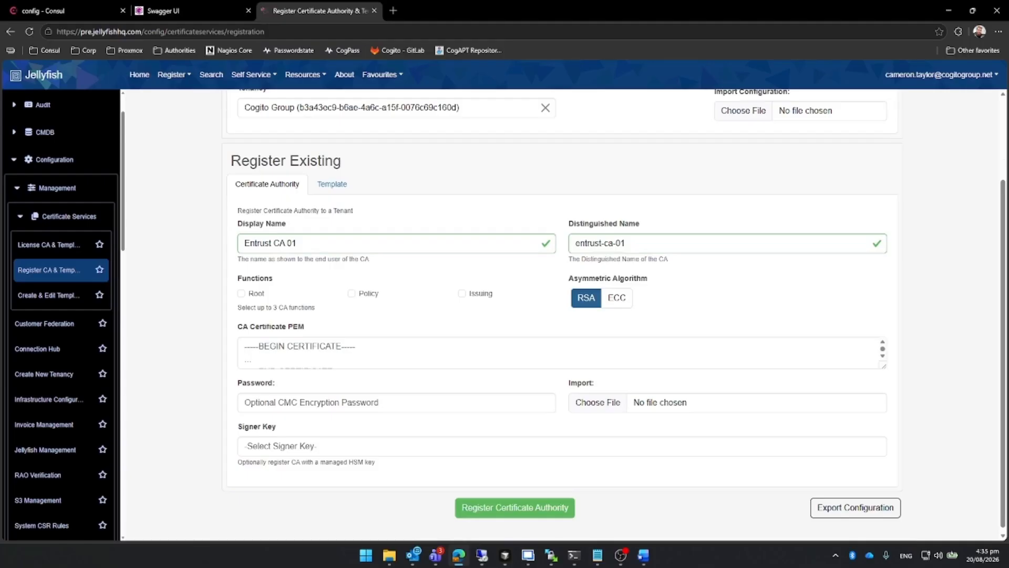
{"action": "key", "text": "alt+Tab"}
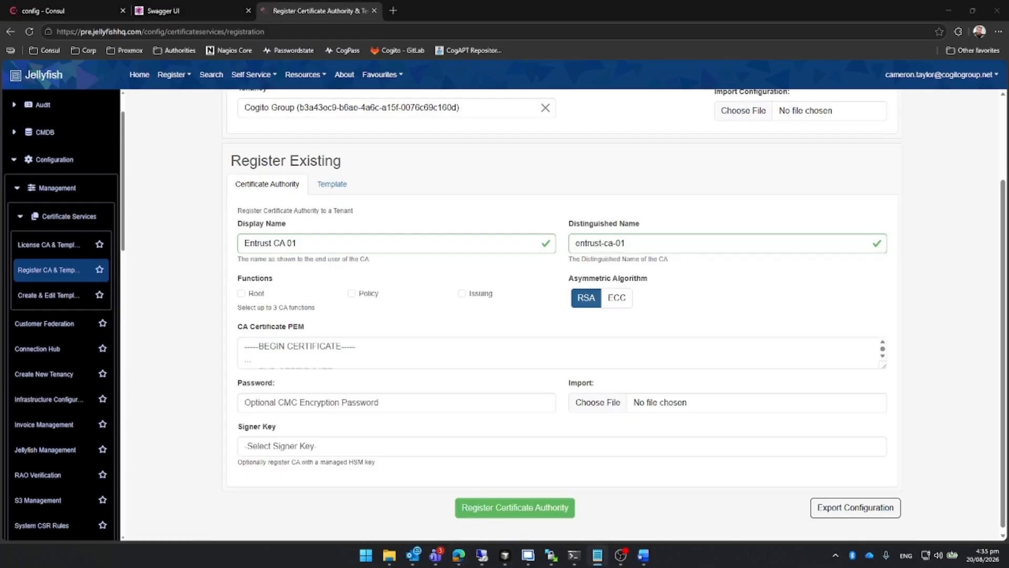
{"action": "left_click", "coordinate": [394, 356]}
{"action": "key", "text": "ctrl+v"}
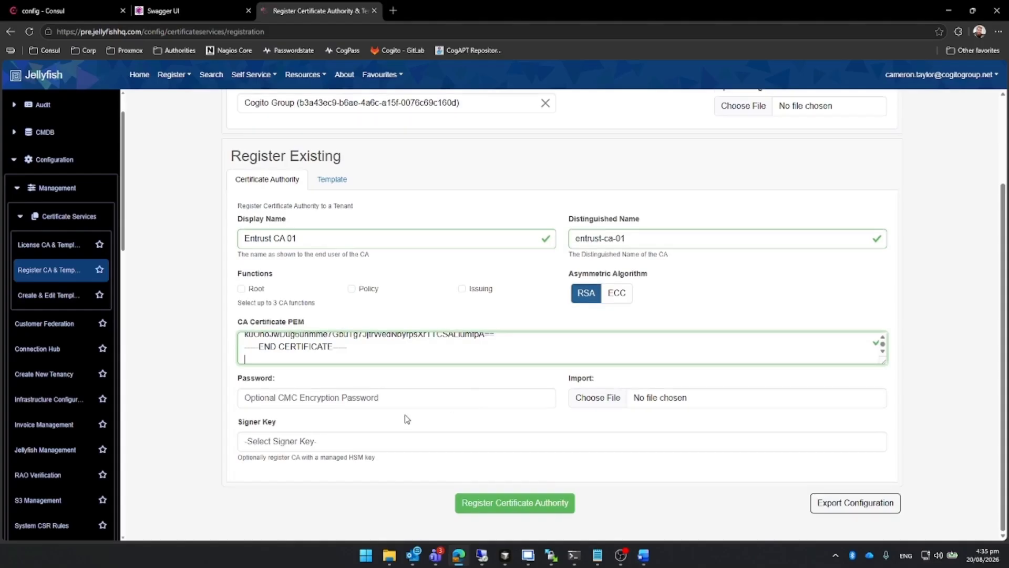
{"action": "left_click", "coordinate": [556, 508]}
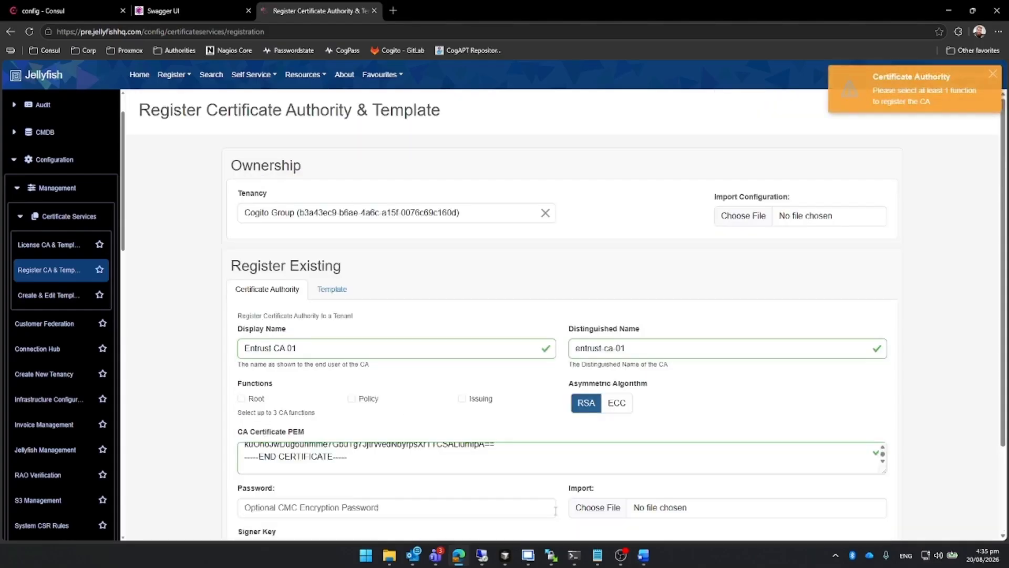
Assign the Root and Issuing functions to the CA and register the certificate authority.
{"action": "left_click", "coordinate": [241, 398]}
{"action": "left_click", "coordinate": [463, 399]}
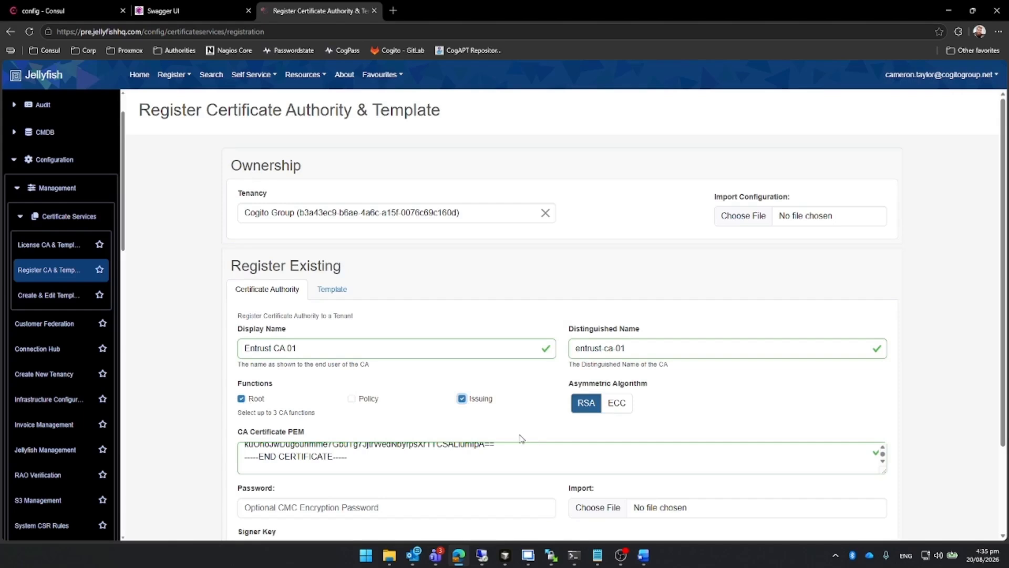
{"action": "scroll", "coordinate": [519, 441], "scroll_direction": "down", "scroll_amount": 1}
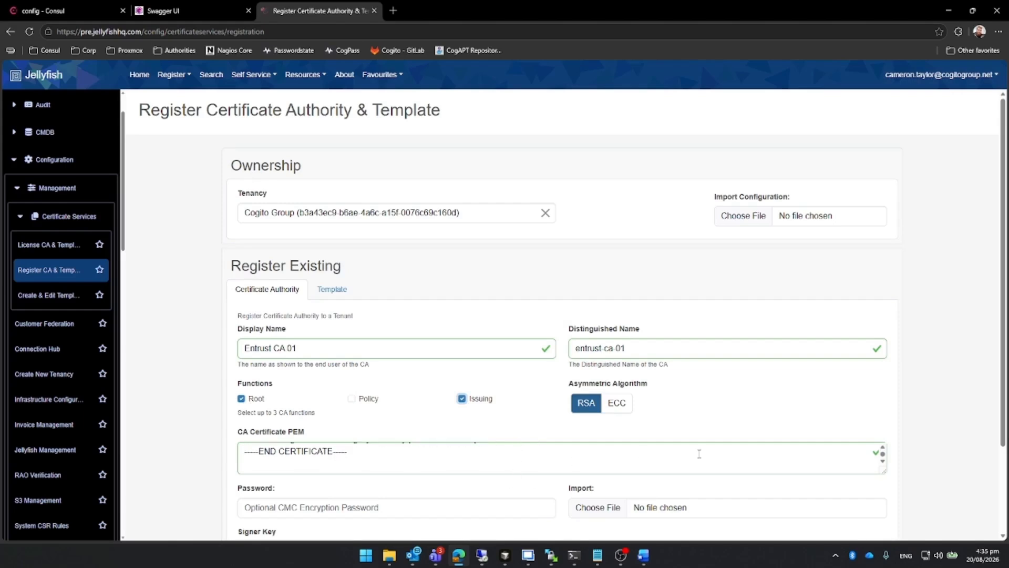
{"action": "scroll", "coordinate": [923, 474], "scroll_direction": "down", "scroll_amount": 2}
{"action": "left_click", "coordinate": [506, 509]}
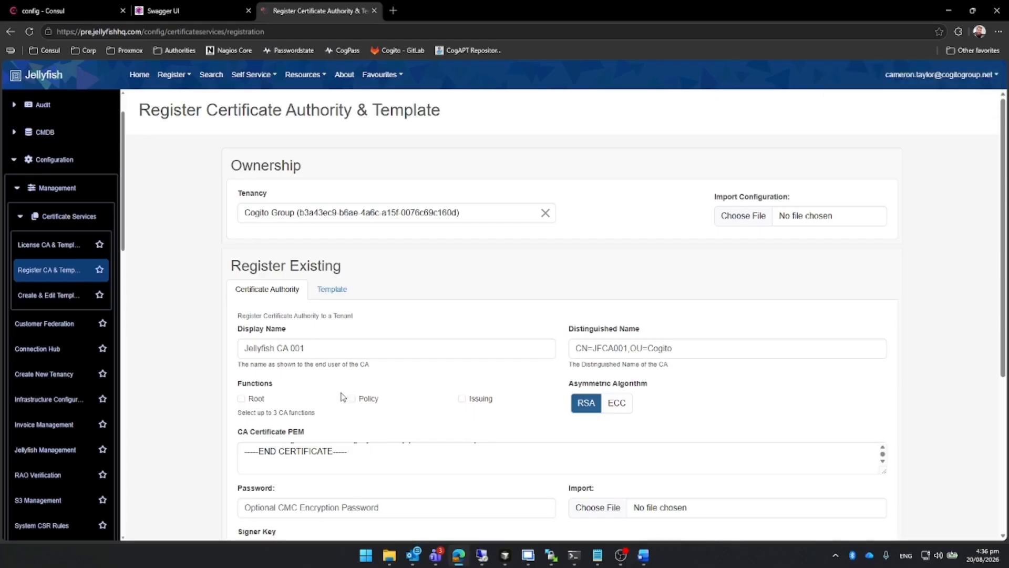
Switch to registering a template and set its display name to Entrust ACME TLS Server.
{"action": "left_click", "coordinate": [323, 294]}
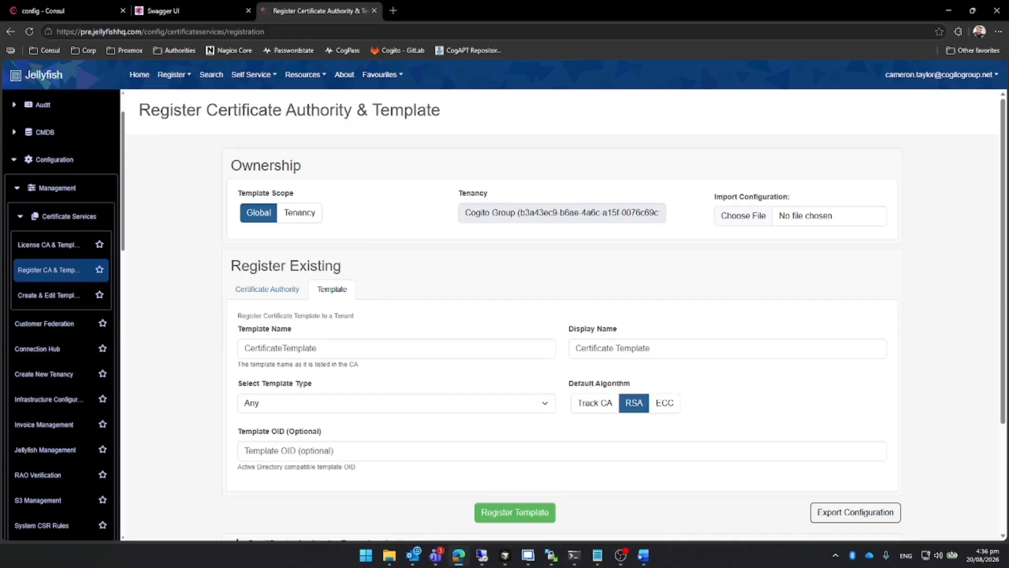
{"action": "key", "text": "alt+Tab"}
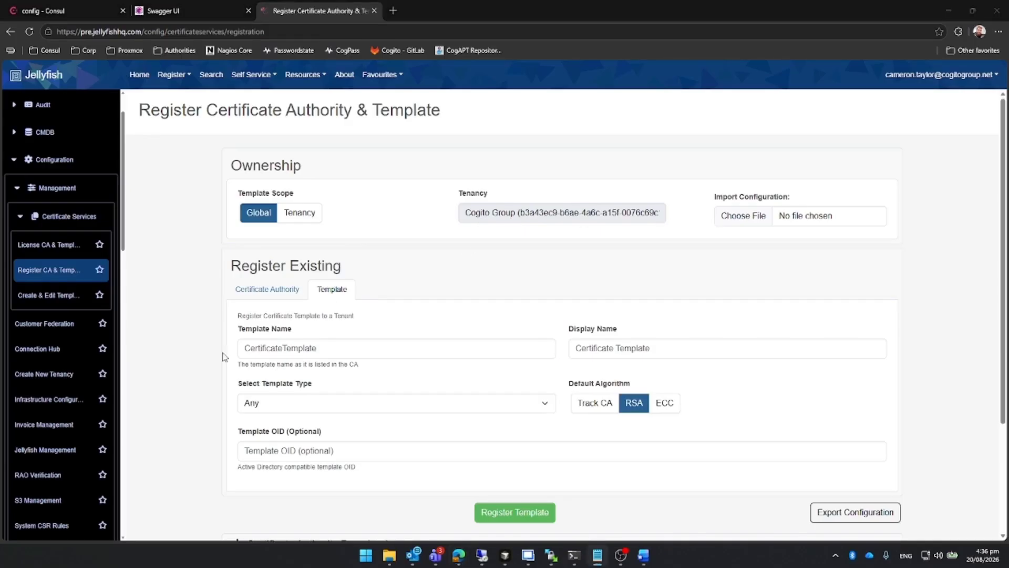
{"action": "key", "text": "alt+Tab"}
{"action": "left_click", "coordinate": [382, 347]}
{"action": "type", "text": "Entrust ACME TLS Server"}
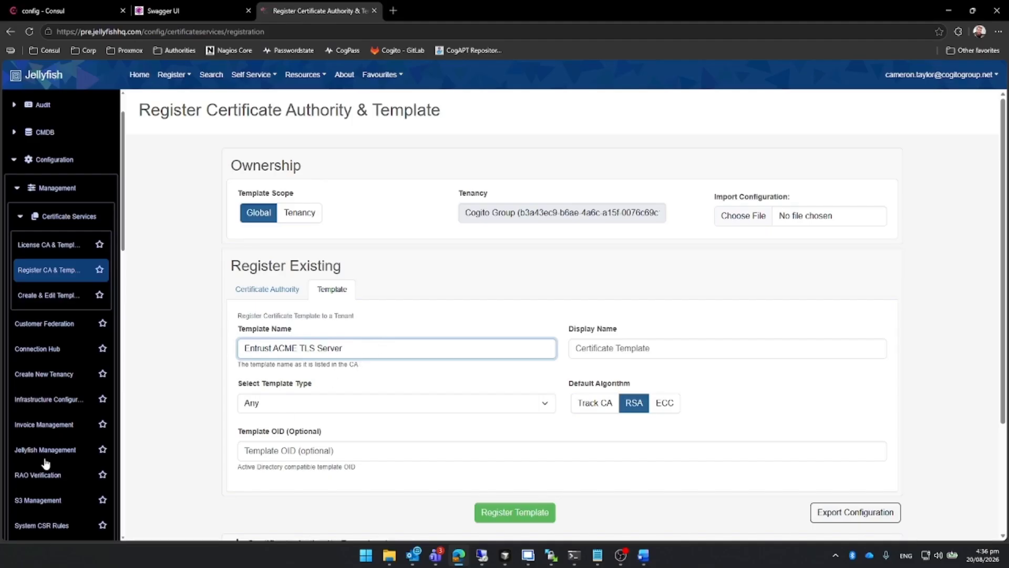
{"action": "left_click_drag", "start_coordinate": [371, 349], "coordinate": [205, 352]}
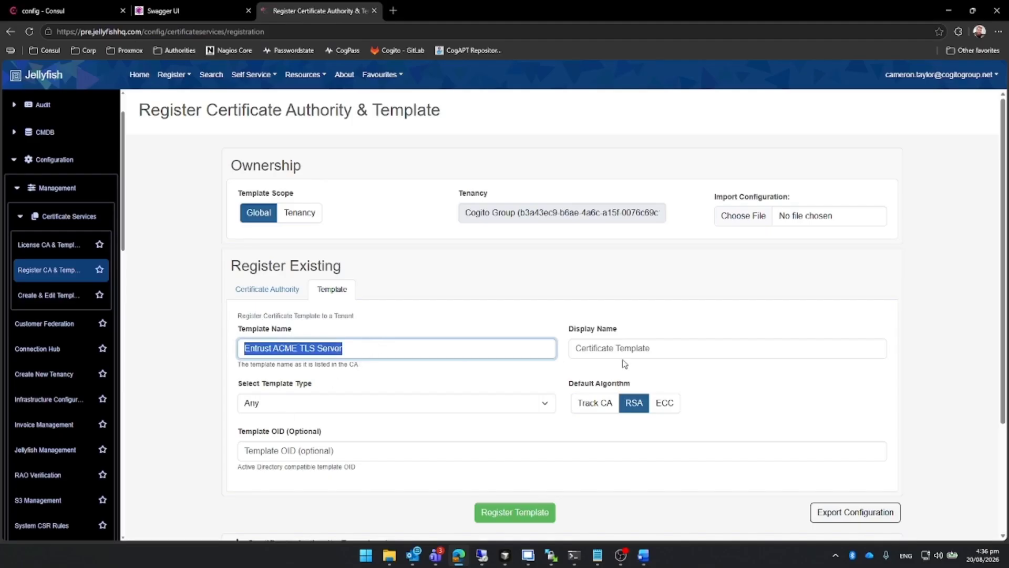
{"action": "key", "text": "ctrl+x"}
{"action": "key", "text": "Tab"}
{"action": "key", "text": "ctrl+v"}
Set the template name to acme_tls_server:Dual Usage and register the template.
{"action": "key", "text": "alt+Tab"}
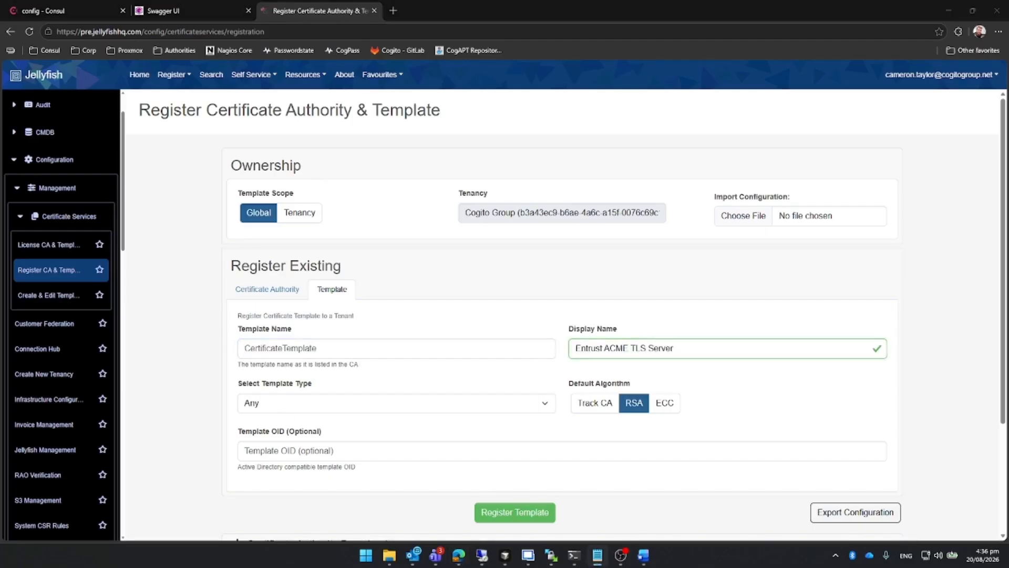
{"action": "left_click", "coordinate": [325, 347]}
{"action": "key", "text": "ctrl+v"}
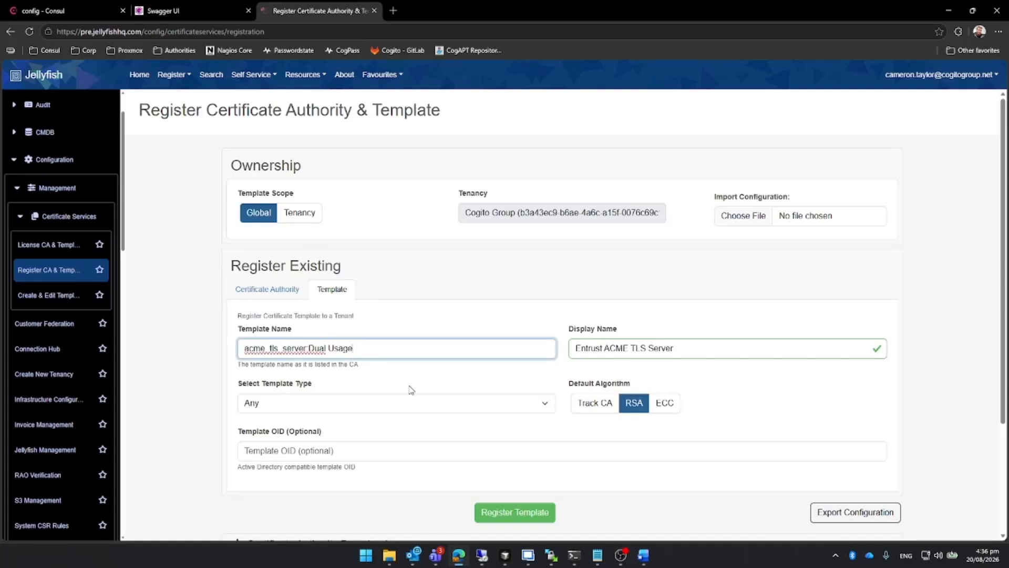
{"action": "left_click", "coordinate": [406, 388]}
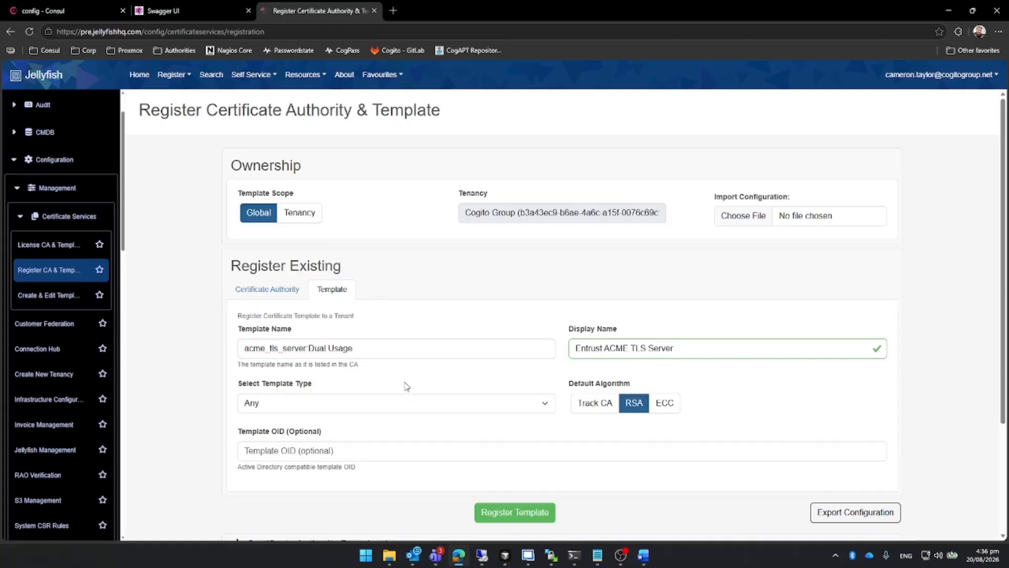
{"action": "scroll", "coordinate": [416, 401], "scroll_direction": "down", "scroll_amount": 1}
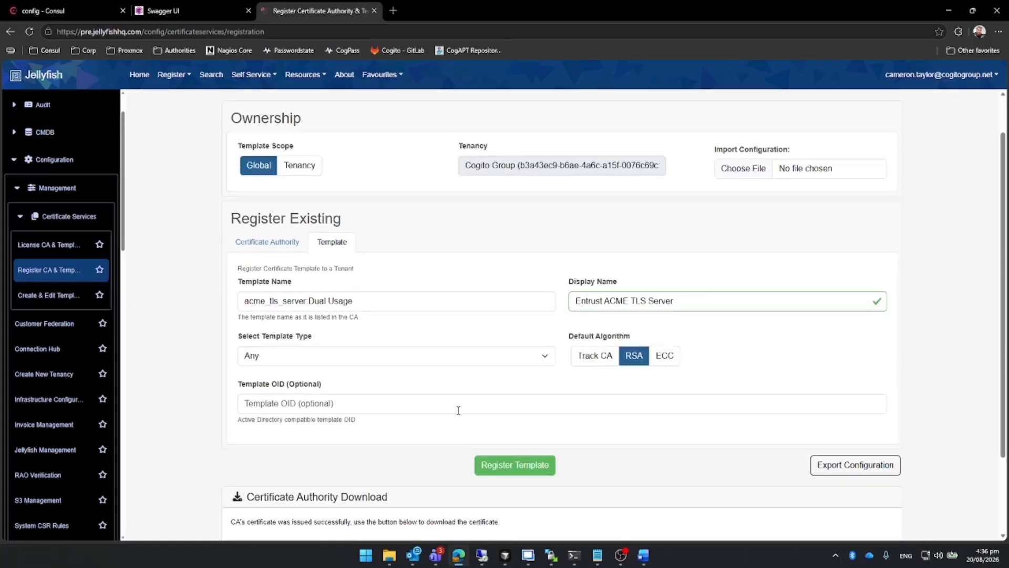
{"action": "left_click", "coordinate": [518, 460]}
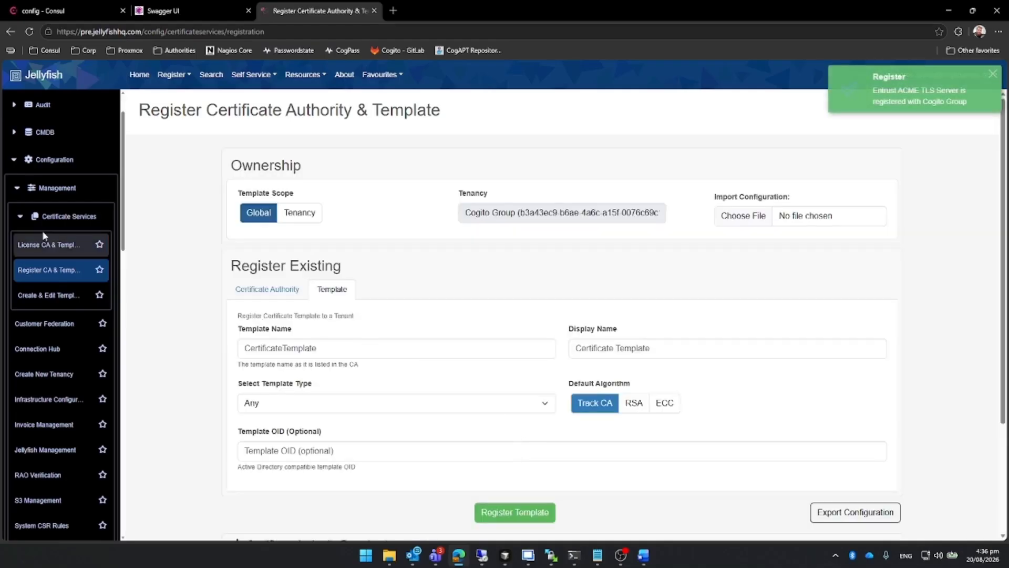
Open the CA and template licensing page and target the Cogito Group tenancy with project Cogito Group (192).
{"action": "left_click", "coordinate": [43, 244]}
{"action": "left_click", "coordinate": [341, 217]}
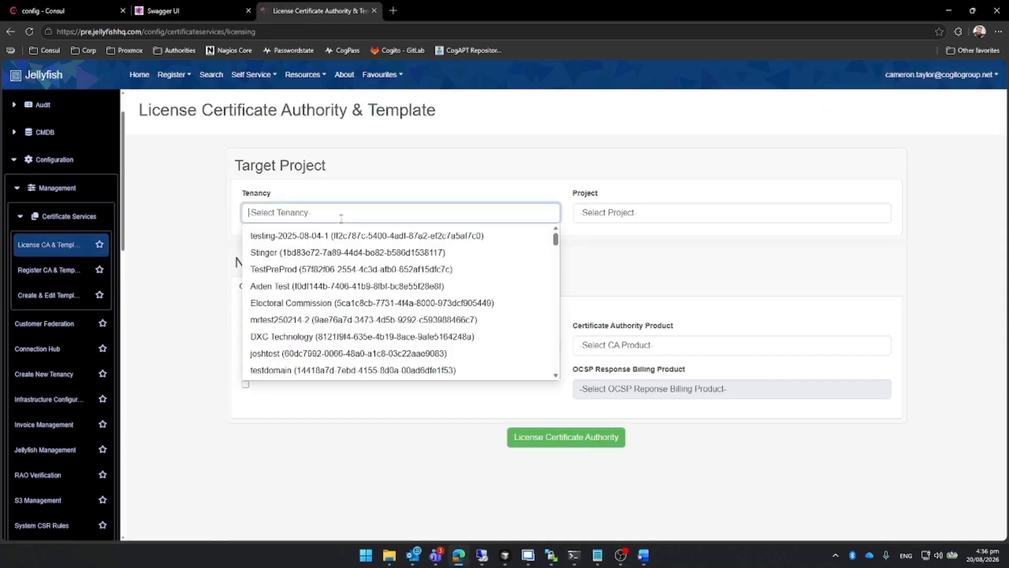
{"action": "type", "text": "cogito"}
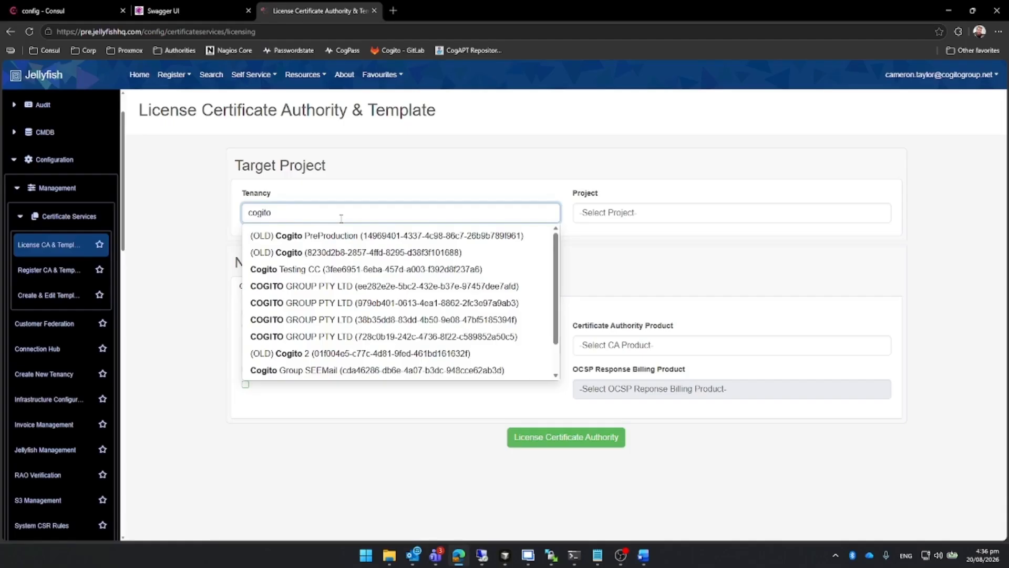
{"action": "type", "text": " group"}
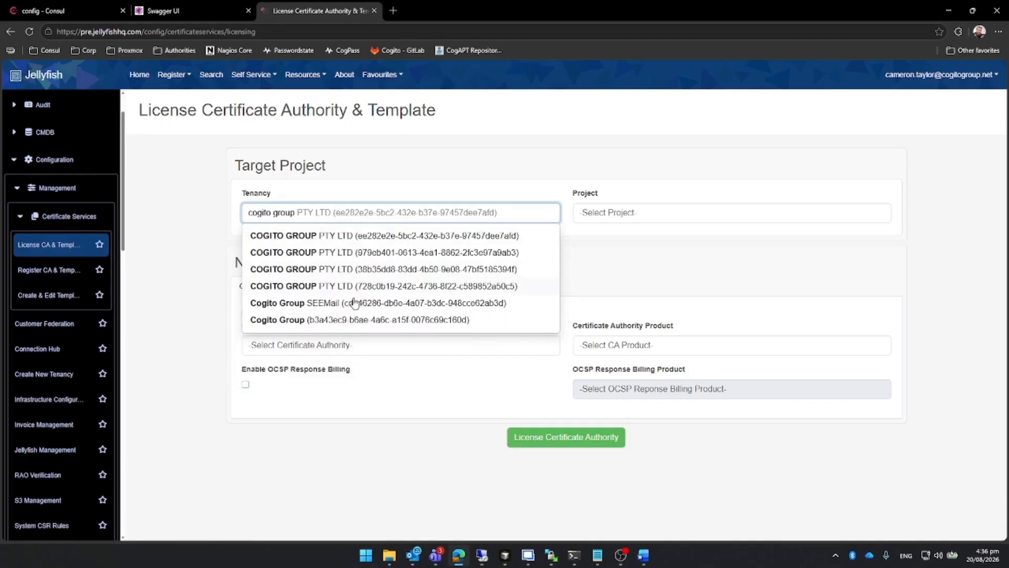
{"action": "left_click", "coordinate": [344, 323]}
{"action": "left_click", "coordinate": [677, 211]}
{"action": "left_click", "coordinate": [599, 234]}
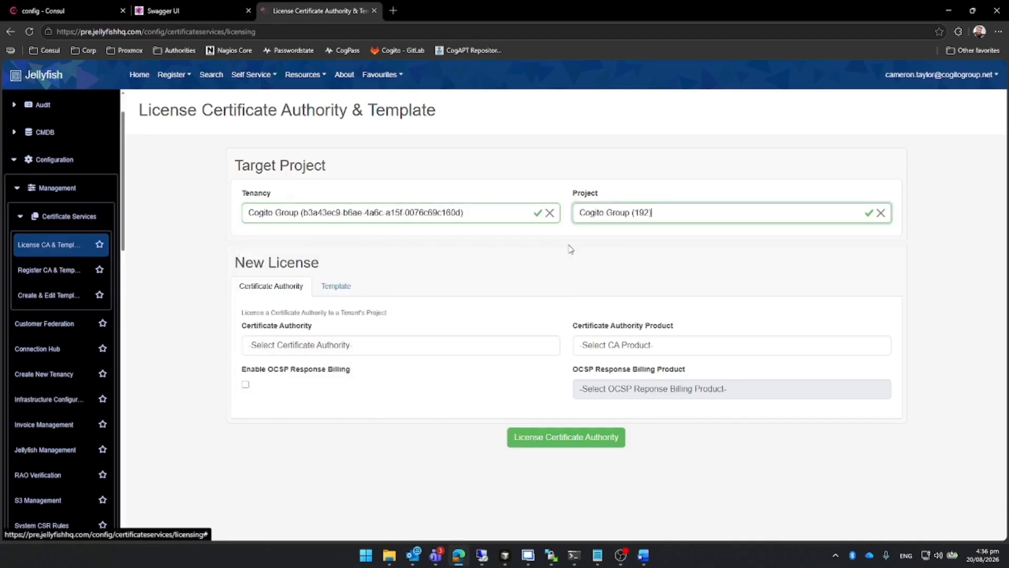
License the certificate authority Entrust CA 01 to the project with product PD 3.4 - Issuing CA Ongoing Cost.
{"action": "left_click", "coordinate": [367, 349]}
{"action": "type", "text": "entru"}
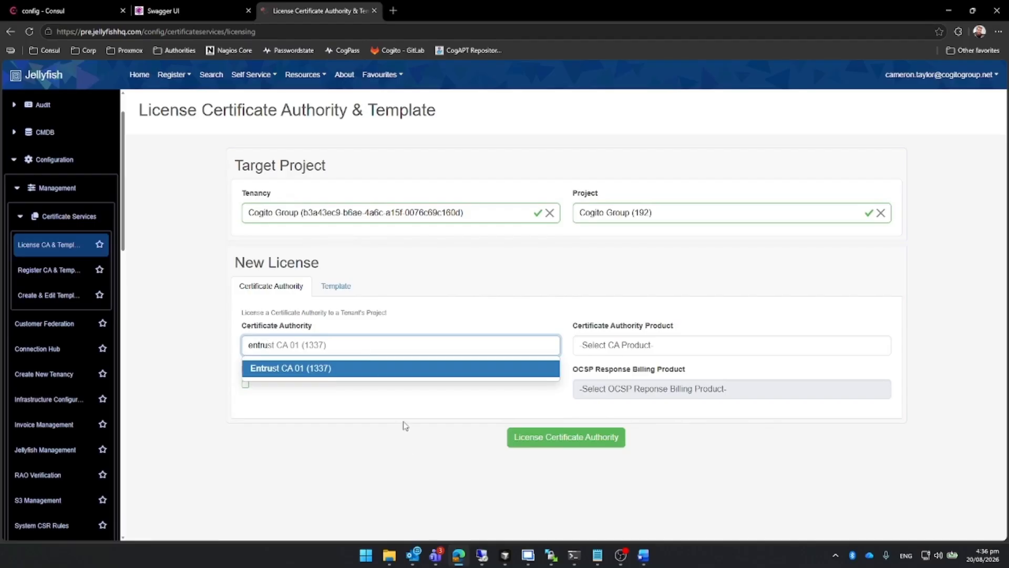
{"action": "left_click", "coordinate": [374, 371]}
{"action": "left_click", "coordinate": [692, 343]}
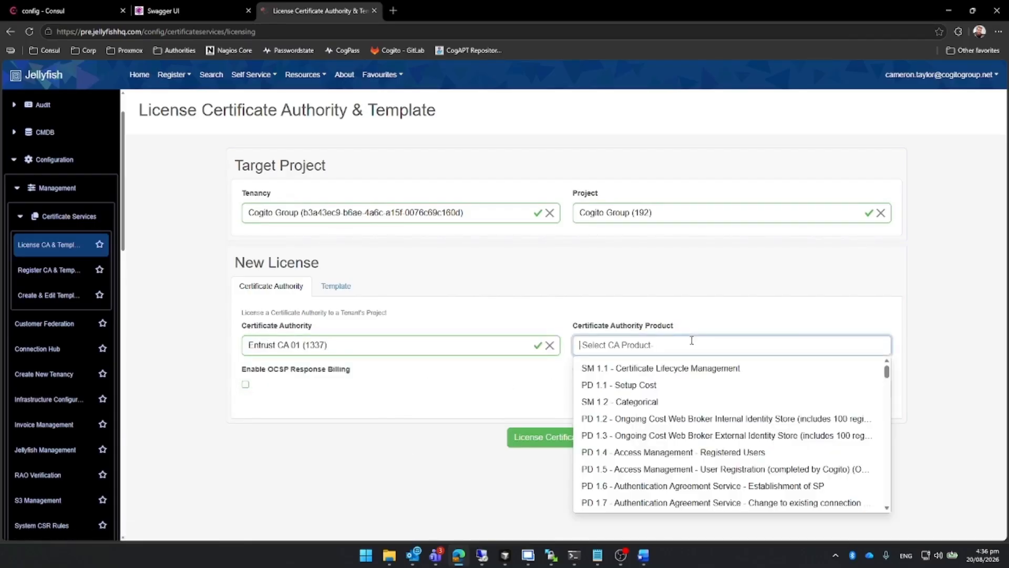
{"action": "type", "text": "3.4"}
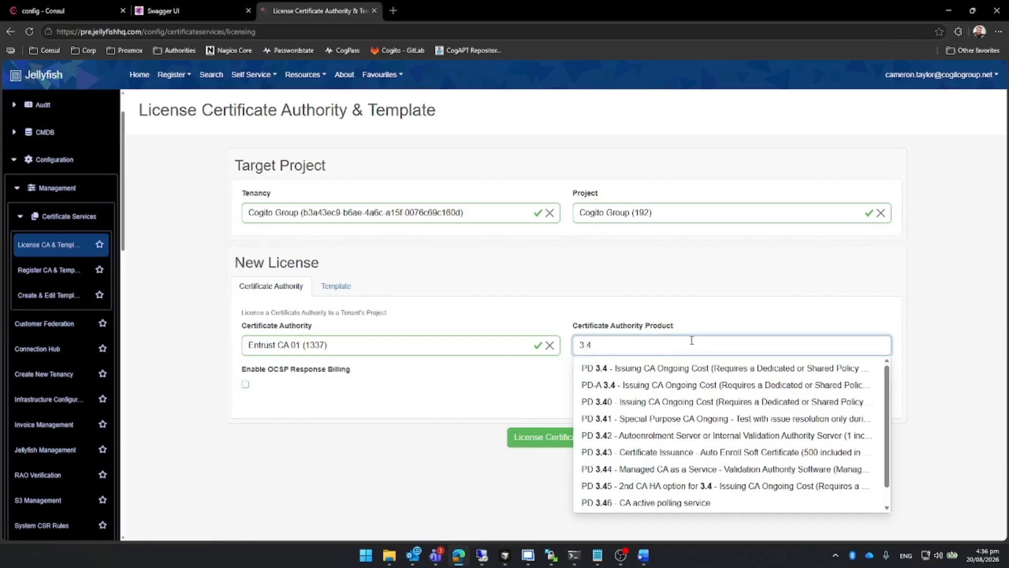
{"action": "left_click", "coordinate": [685, 368]}
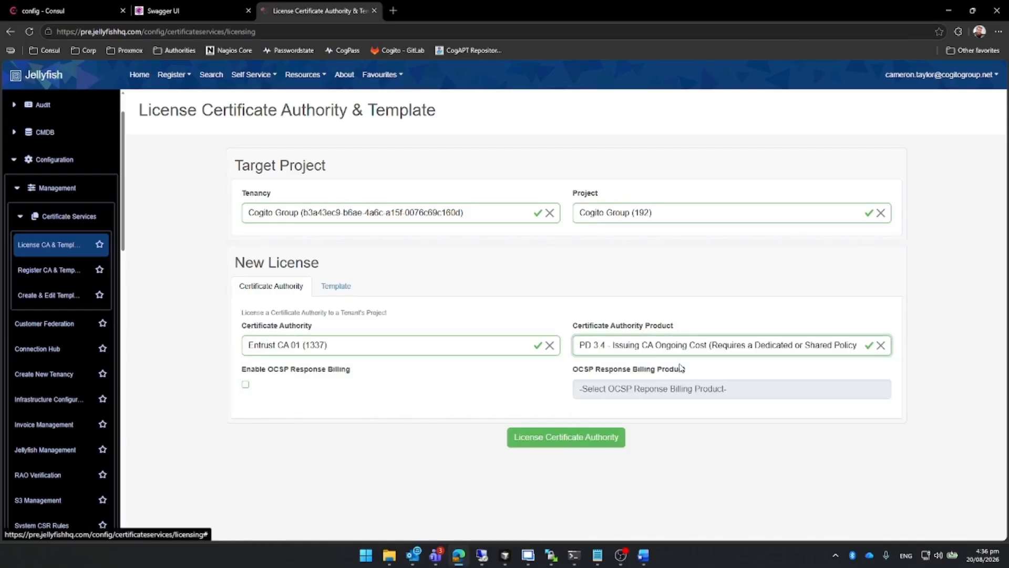
{"action": "left_click", "coordinate": [593, 446]}
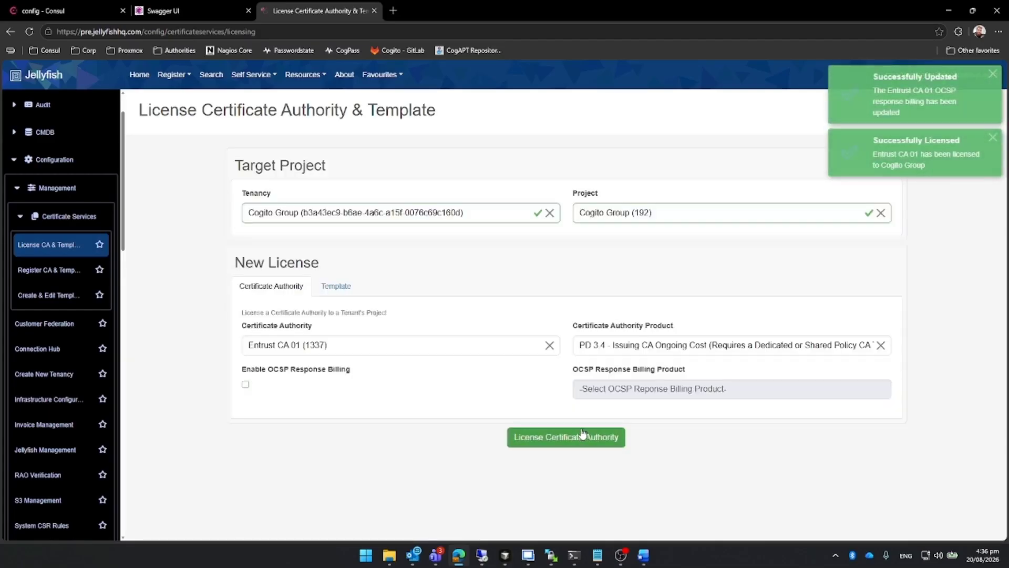
Switch to licensing a template and select certificate authority Entrust CA 01 (1337) with template Entrust ACME TLS Server (1738).
{"action": "left_click", "coordinate": [341, 287]}
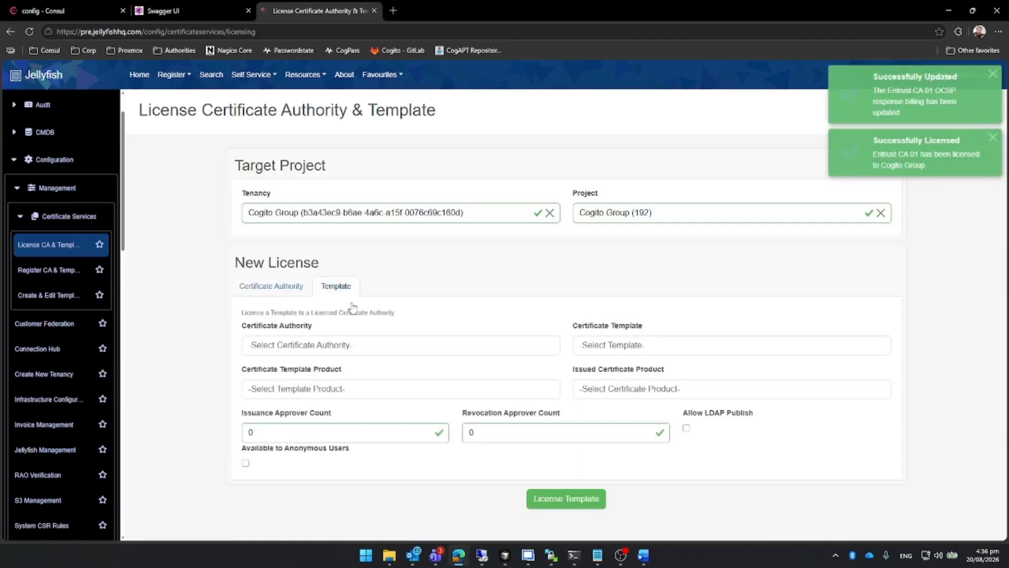
{"action": "left_click", "coordinate": [364, 347]}
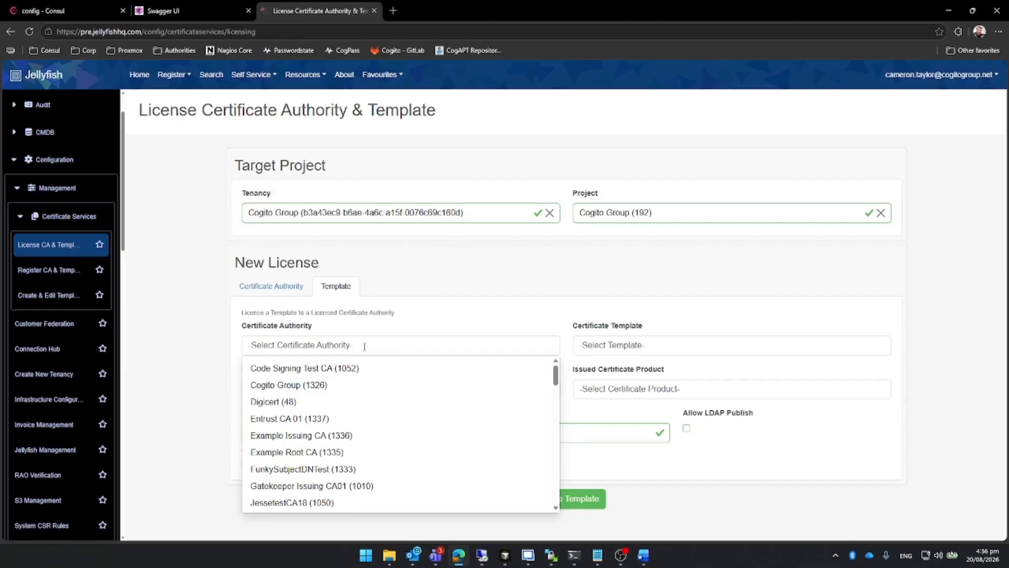
{"action": "left_click", "coordinate": [364, 347]}
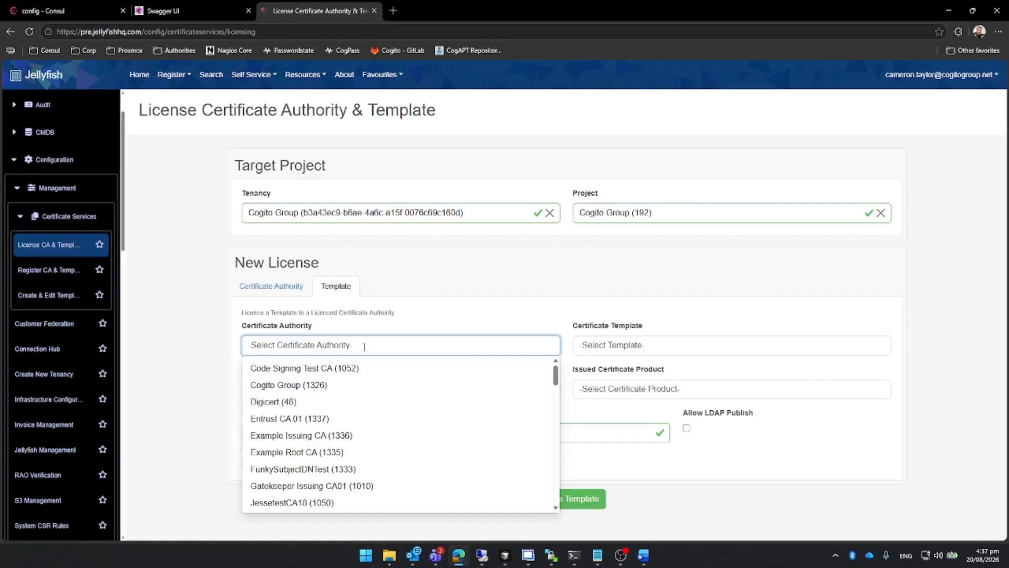
{"action": "type", "text": "entrust"}
{"action": "left_click", "coordinate": [370, 373]}
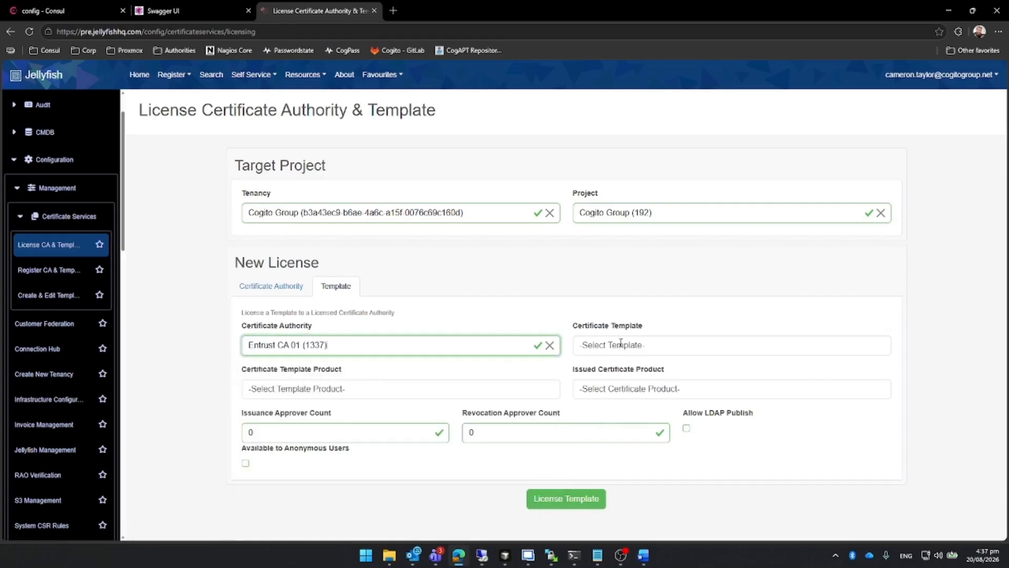
{"action": "left_click", "coordinate": [621, 344]}
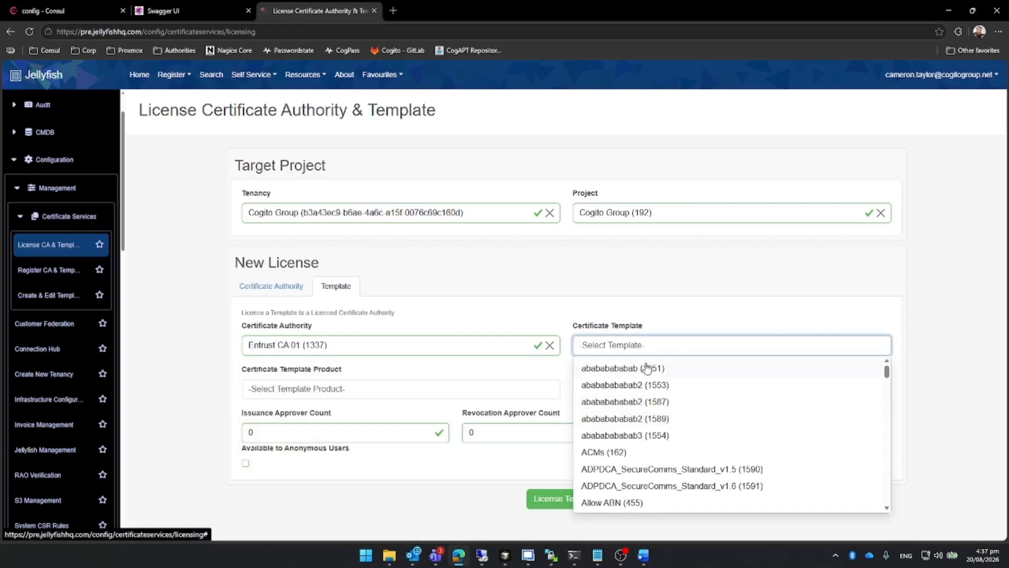
{"action": "type", "text": "acme"}
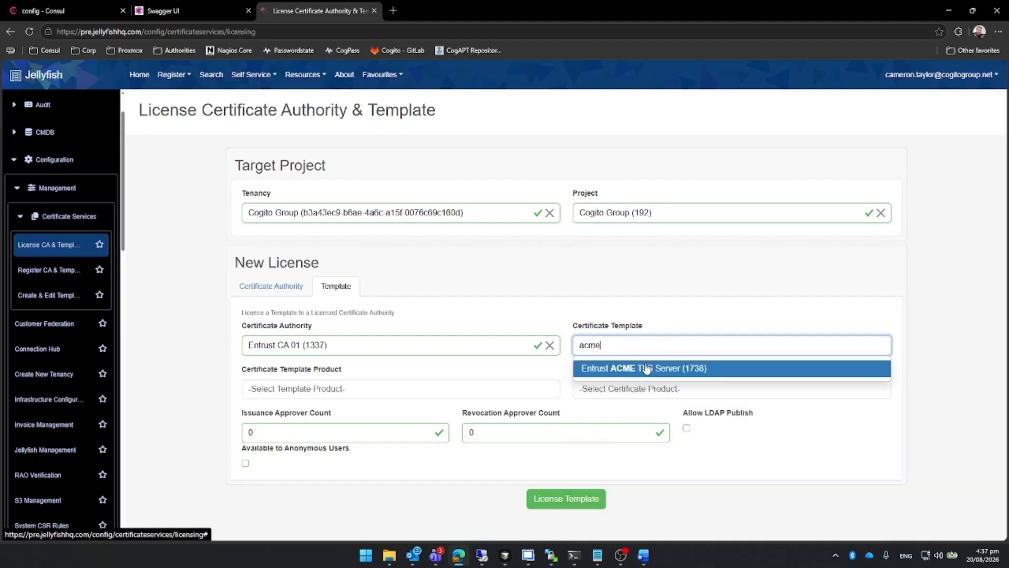
{"action": "left_click", "coordinate": [646, 368]}
Set the template product to PD 3.37 and the issued certificate product to PD 3.8 - Auto Enroll Soft Certificate, and license the template.
{"action": "left_click", "coordinate": [441, 389]}
{"action": "type", "text": "3.8"}
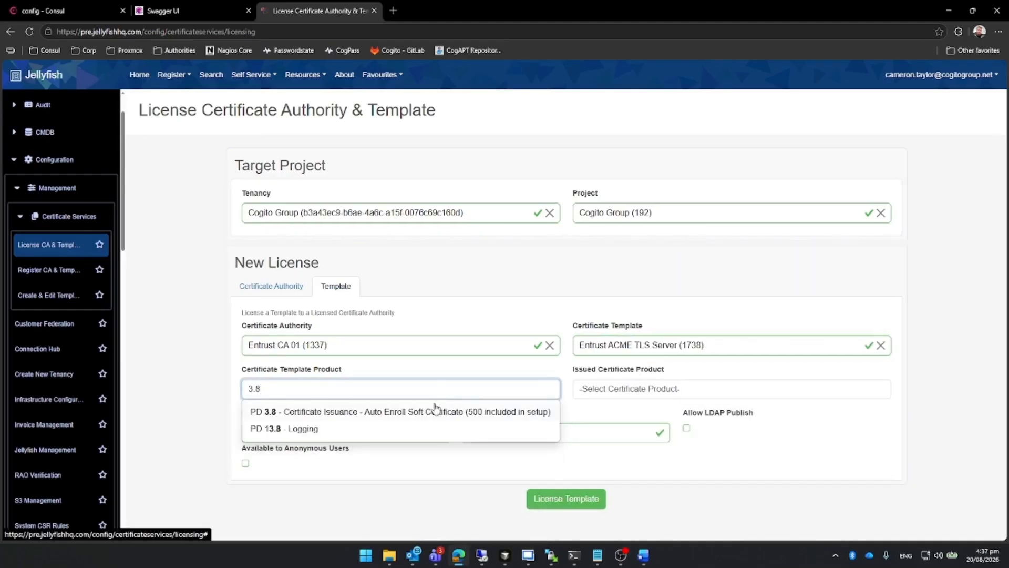
{"action": "key", "text": "BackSpace"}
{"action": "type", "text": "37"}
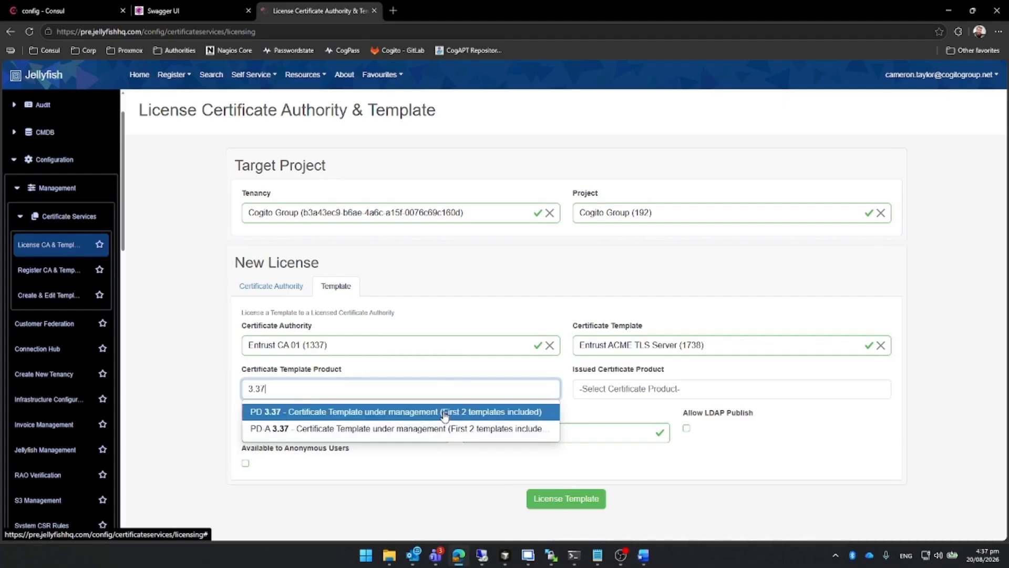
{"action": "left_click", "coordinate": [450, 411]}
{"action": "left_click", "coordinate": [631, 389]}
{"action": "type", "text": "3.8"}
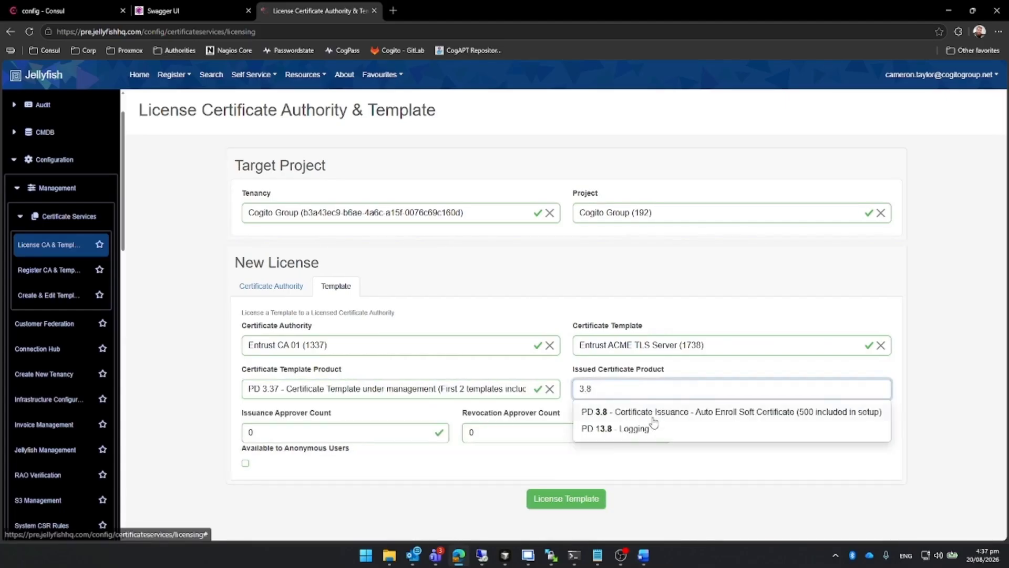
{"action": "left_click", "coordinate": [655, 414]}
{"action": "left_click", "coordinate": [570, 498]}
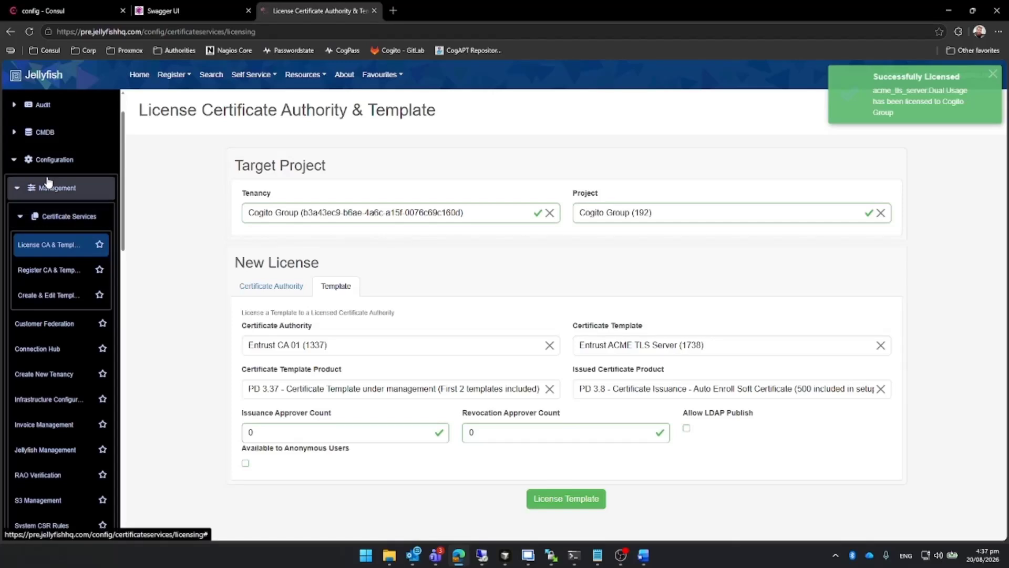
Find Entrust CA 01 in the certificate authority management of Subscriptions and open its record.
{"action": "left_click", "coordinate": [55, 159]}
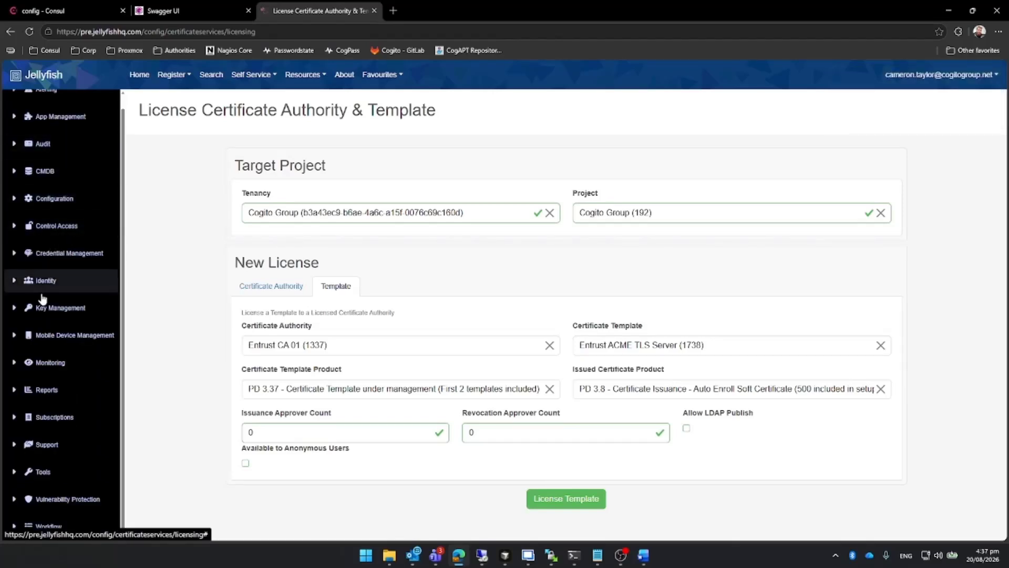
{"action": "left_click", "coordinate": [57, 418]}
{"action": "scroll", "coordinate": [63, 399], "scroll_direction": "down", "scroll_amount": 3}
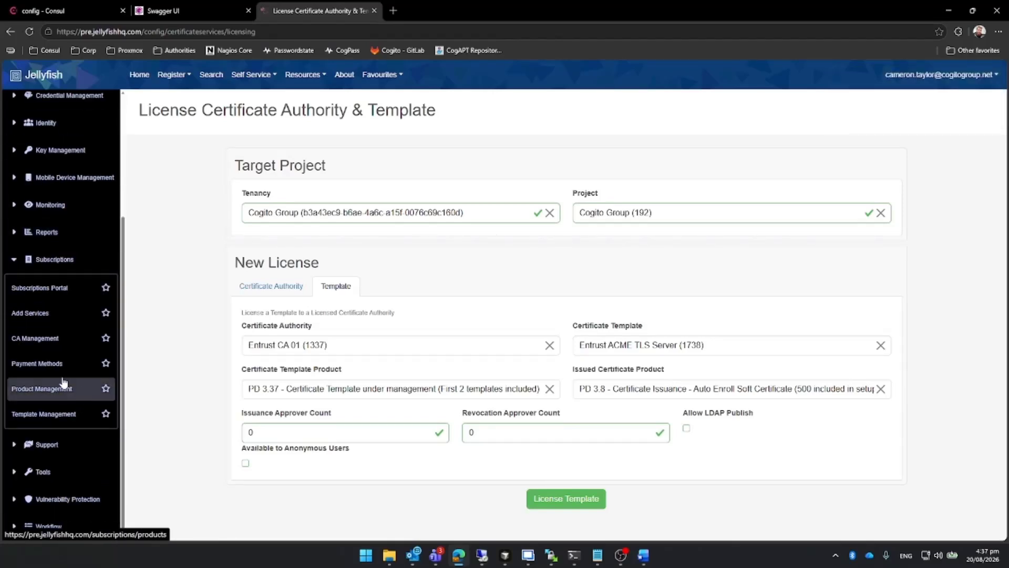
{"action": "left_click", "coordinate": [55, 351]}
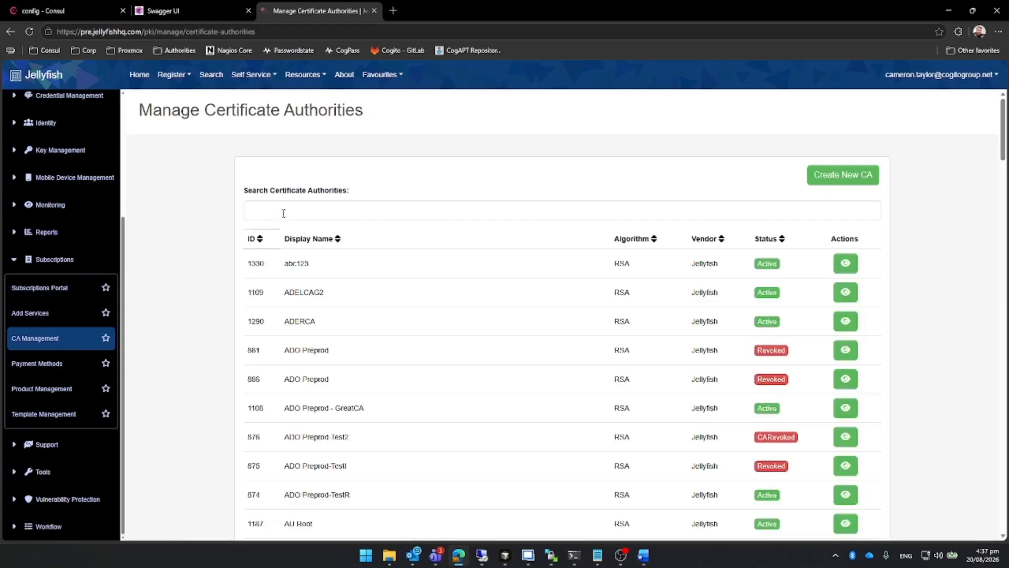
{"action": "left_click", "coordinate": [284, 212]}
{"action": "type", "text": "entrust"}
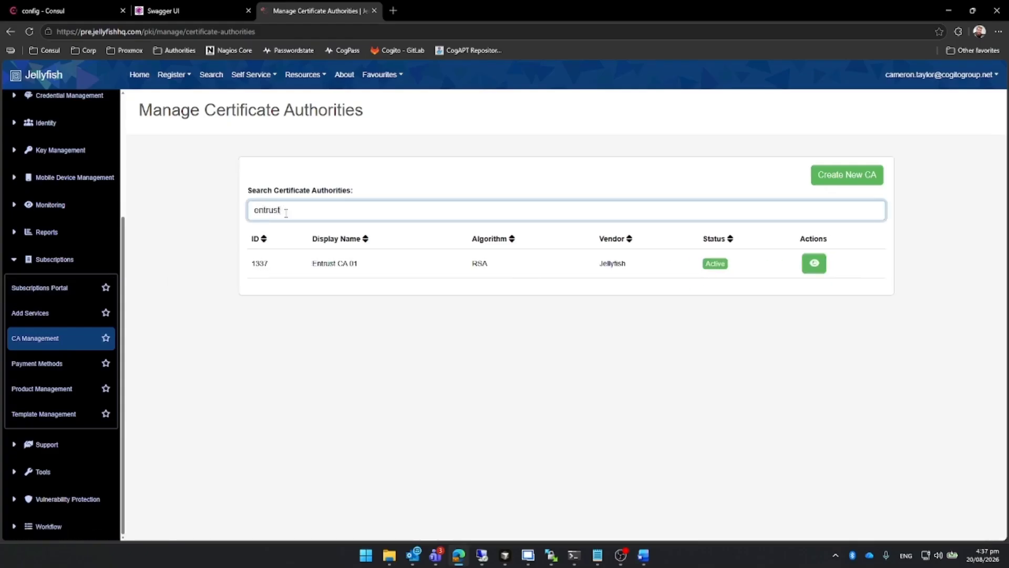
{"action": "left_click", "coordinate": [814, 263]}
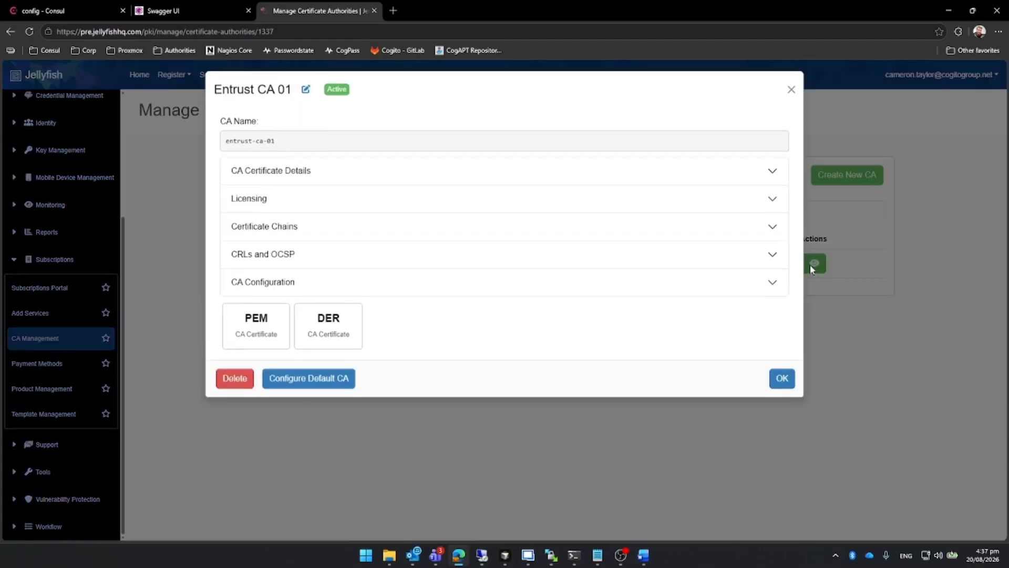
Review the CA certificate details and the licensing of Entrust CA 01, and close its record.
{"action": "left_click", "coordinate": [297, 178]}
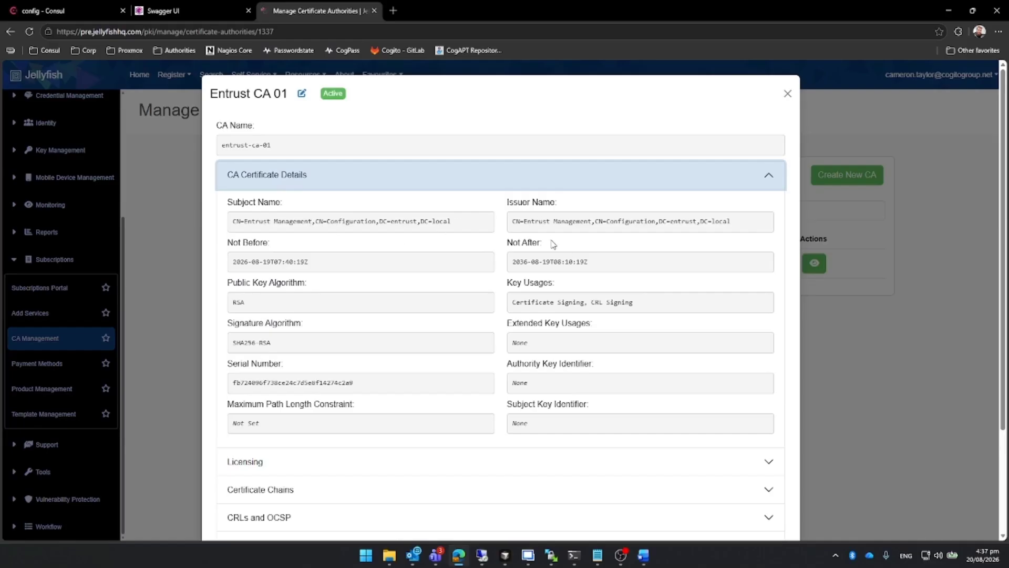
{"action": "scroll", "coordinate": [487, 234], "scroll_direction": "down", "scroll_amount": 3}
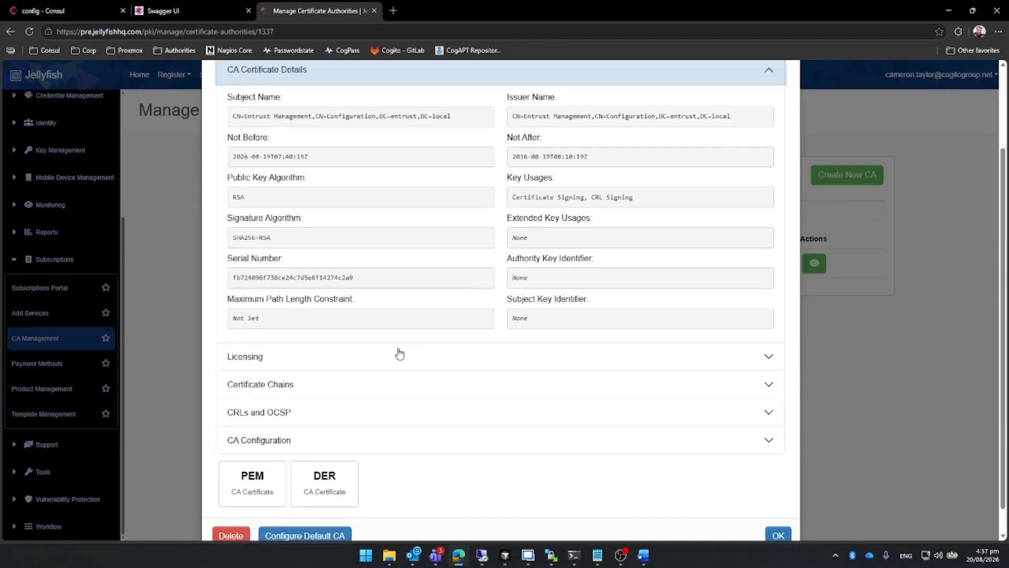
{"action": "left_click", "coordinate": [399, 354]}
{"action": "scroll", "coordinate": [371, 349], "scroll_direction": "up", "scroll_amount": 1}
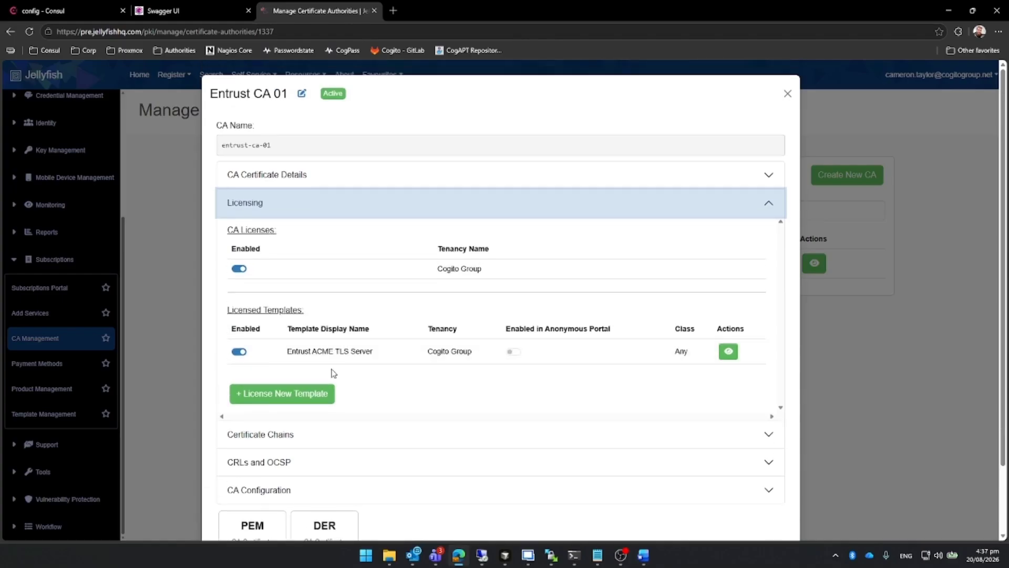
{"action": "mouse_move", "coordinate": [332, 360]}
{"action": "left_click", "coordinate": [787, 94]}
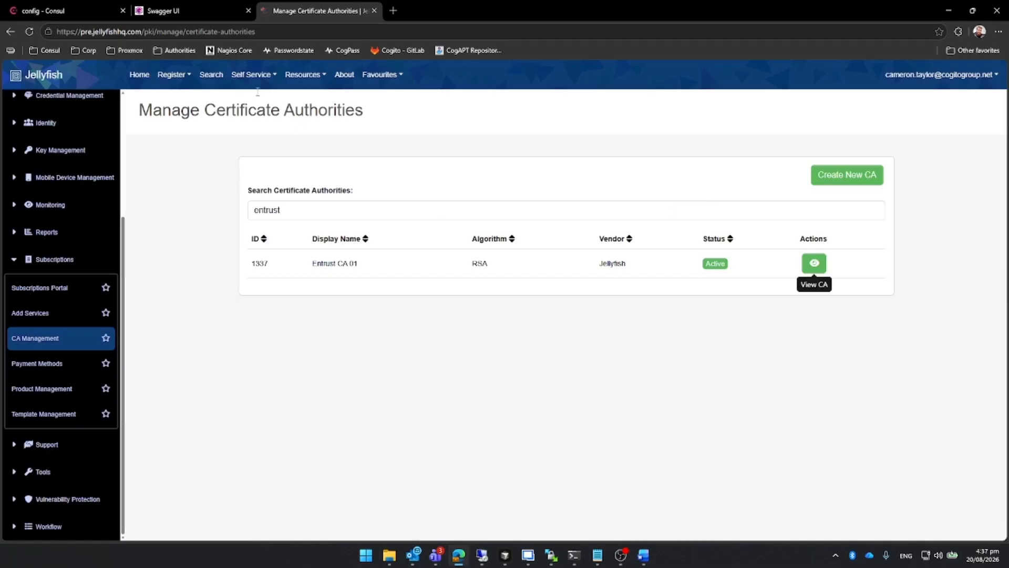
Check the CA name, profile id and cert_definition in the Swagger UI profiles response and return to Jellyfish.
{"action": "left_click", "coordinate": [171, 5]}
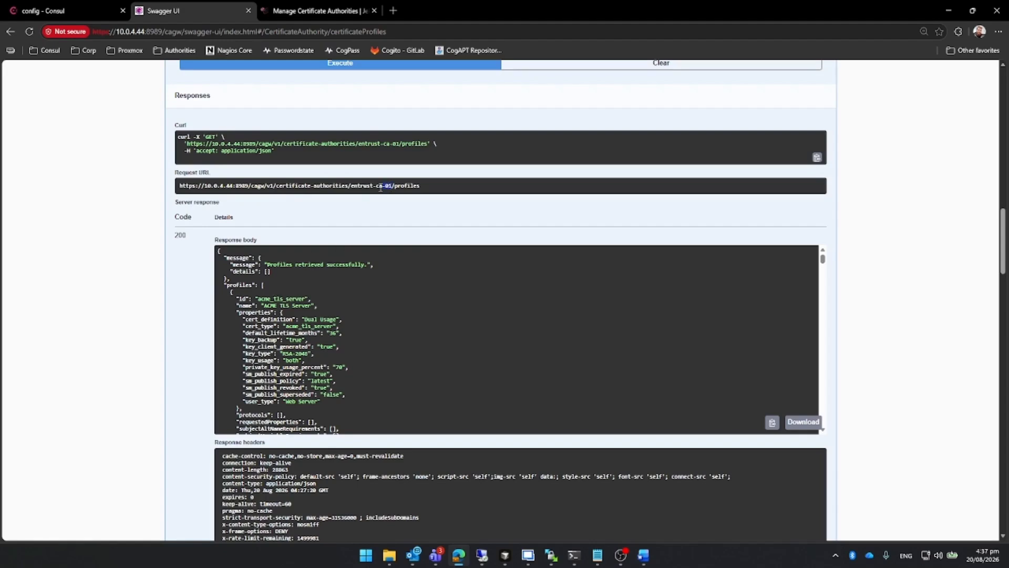
{"action": "left_click_drag", "start_coordinate": [381, 187], "coordinate": [352, 192]}
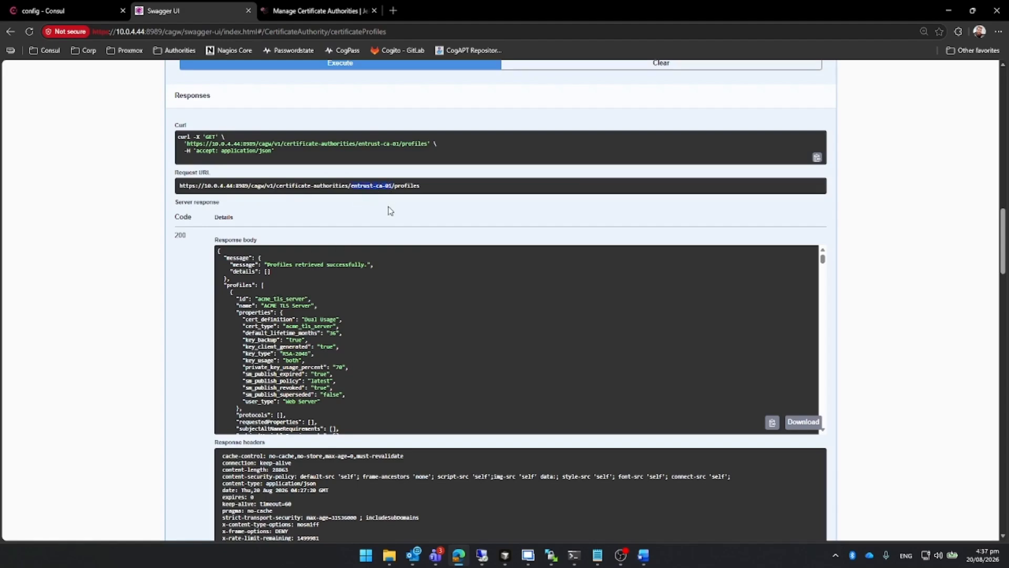
{"action": "left_click", "coordinate": [338, 306]}
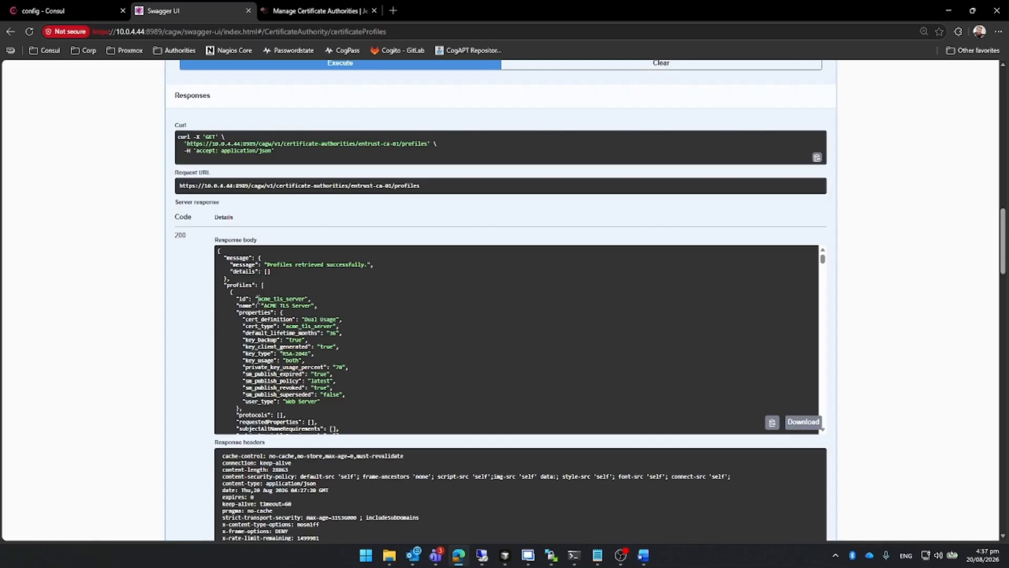
{"action": "left_click_drag", "start_coordinate": [257, 298], "coordinate": [304, 296]}
{"action": "left_click", "coordinate": [303, 298]}
{"action": "left_click_drag", "start_coordinate": [303, 319], "coordinate": [336, 319]}
{"action": "left_click", "coordinate": [356, 331]}
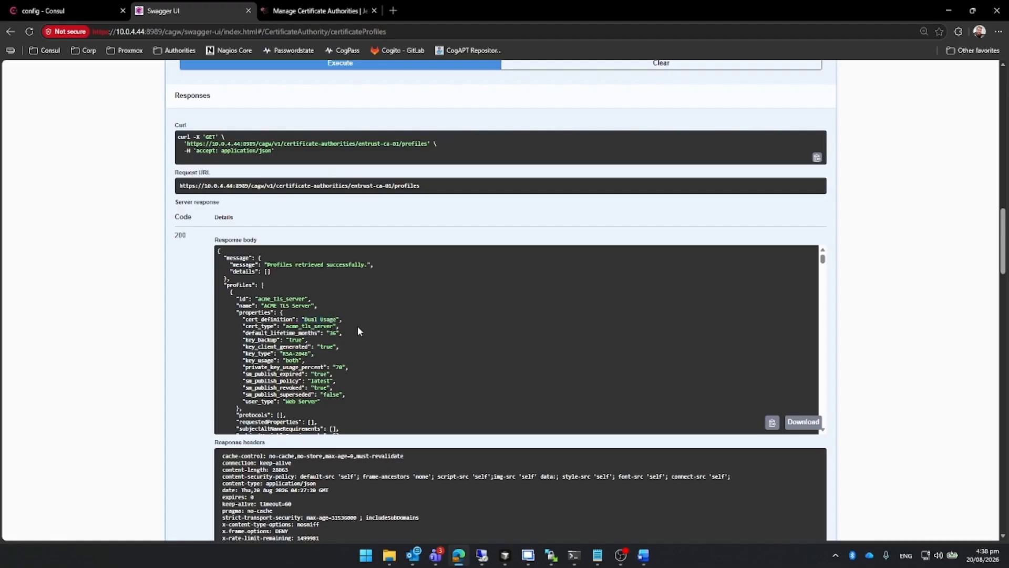
{"action": "left_click", "coordinate": [304, 6]}
{"action": "left_click", "coordinate": [575, 564]}
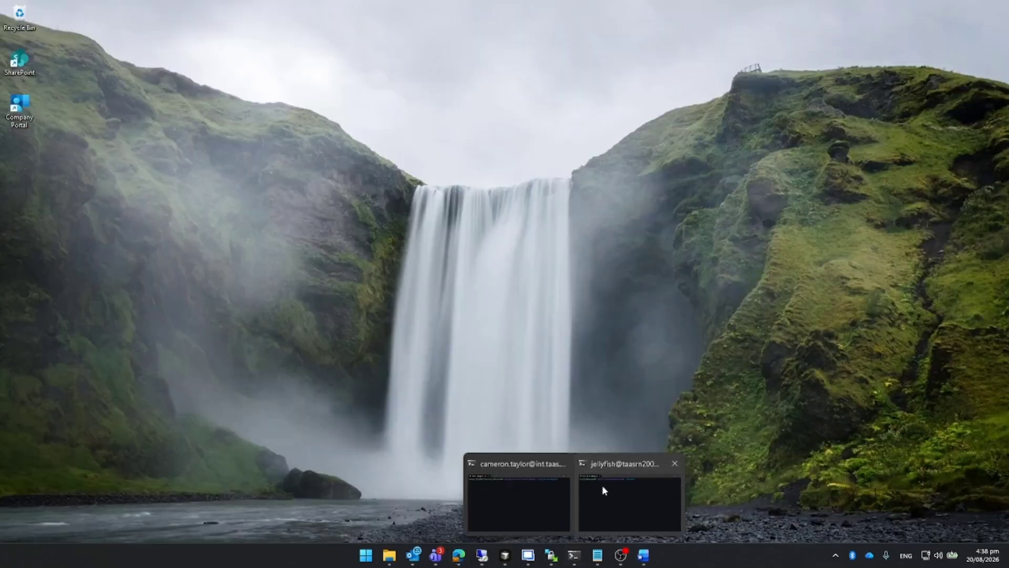
{"action": "left_click", "coordinate": [604, 490]}
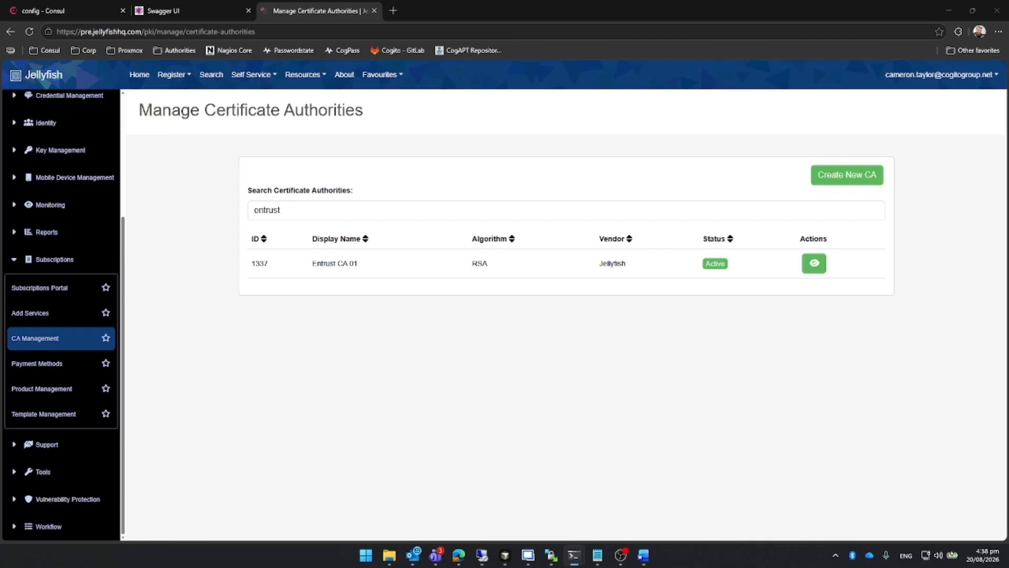
{"action": "left_click", "coordinate": [225, 182]}
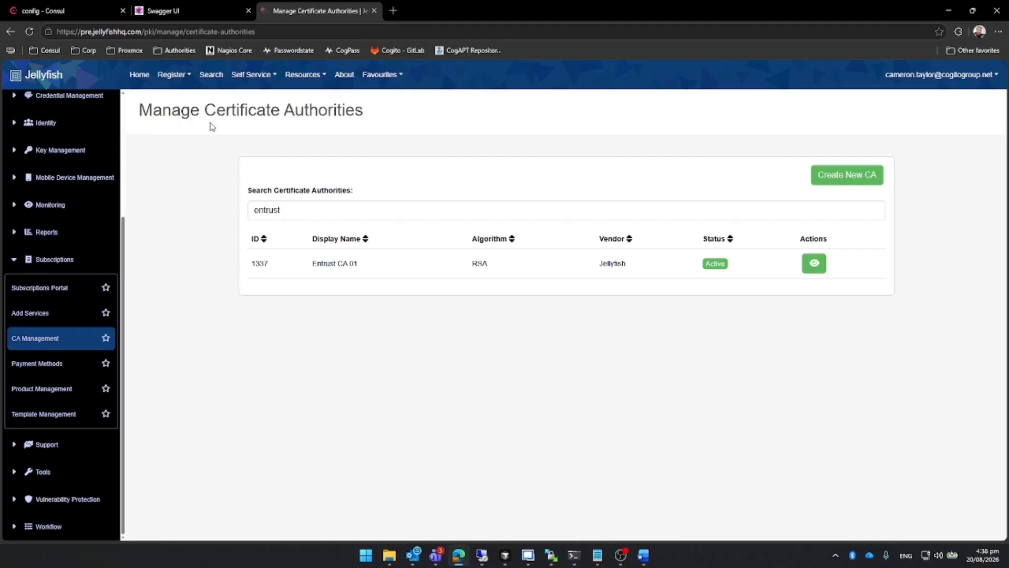
Search for certificates whose Certificate Authority Name / Issuer CA contains entrust.
{"action": "left_click", "coordinate": [217, 79]}
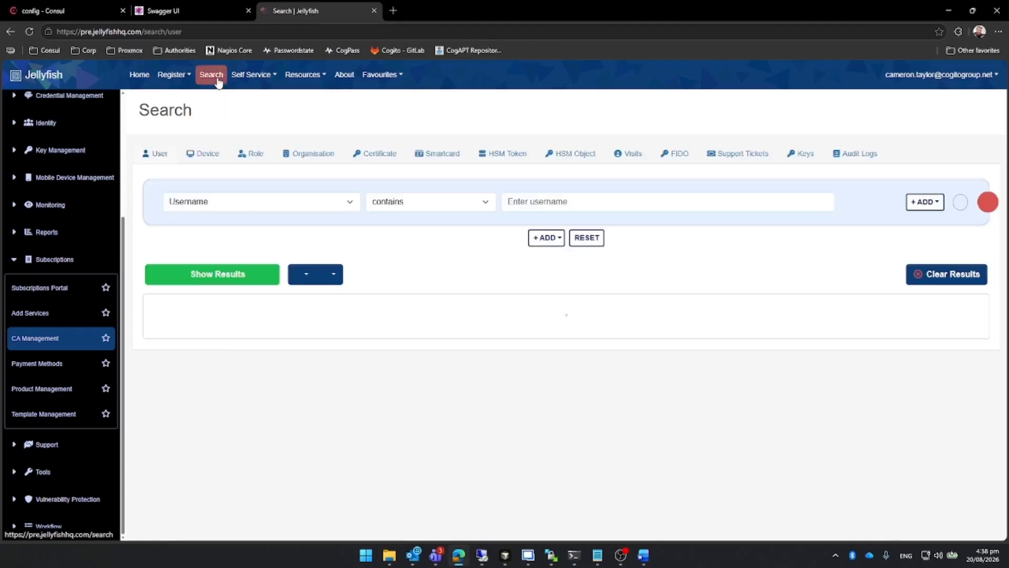
{"action": "left_click", "coordinate": [393, 153]}
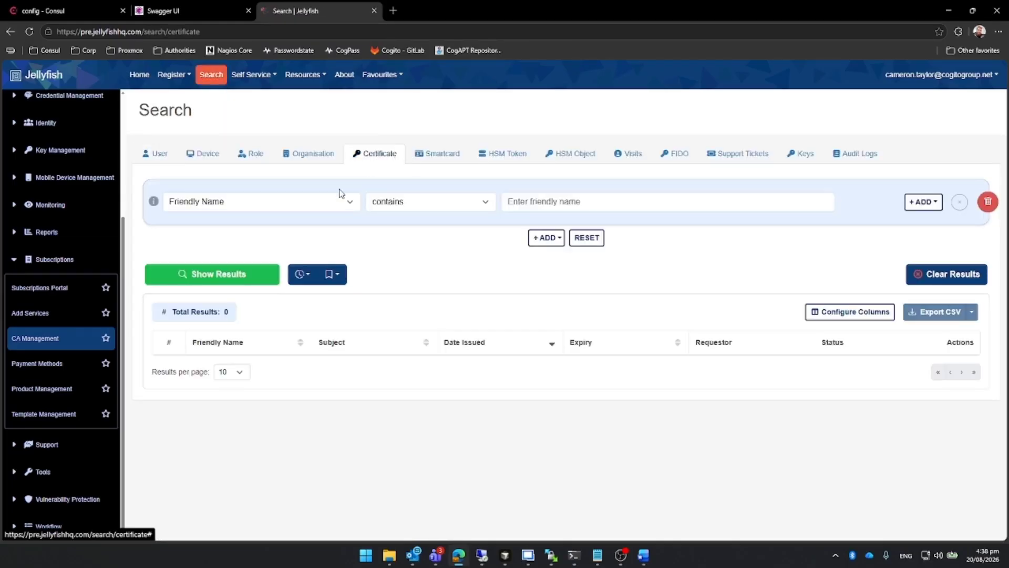
{"action": "left_click", "coordinate": [312, 209]}
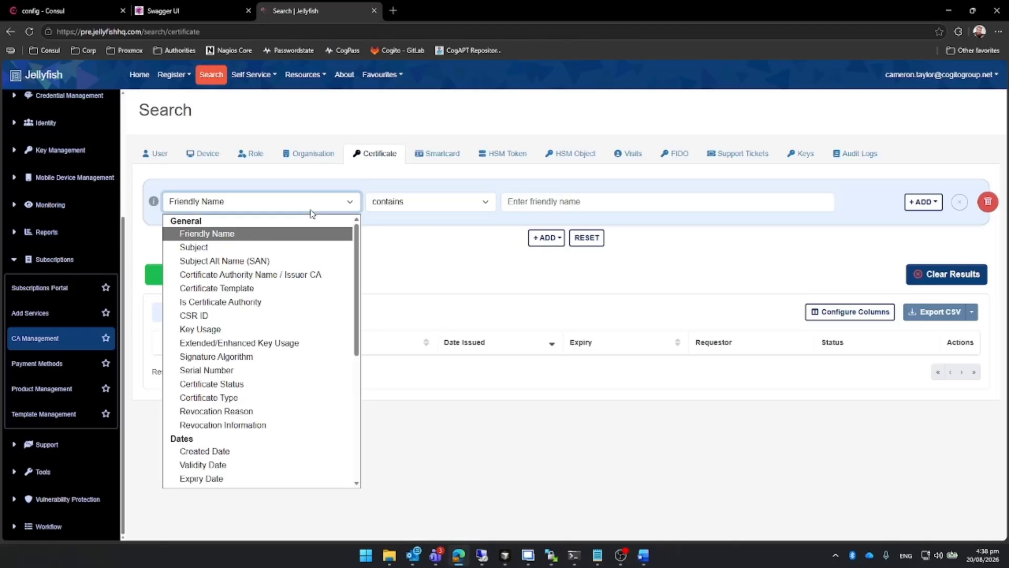
{"action": "left_click", "coordinate": [282, 274]}
{"action": "left_click", "coordinate": [562, 198]}
{"action": "type", "text": "entru"}
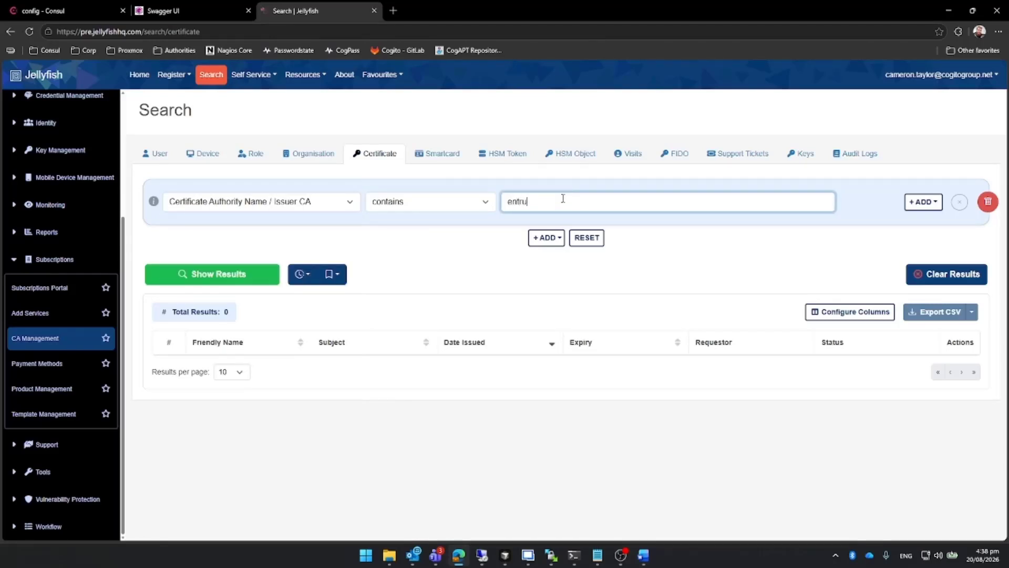
{"action": "type", "text": "st"}
{"action": "left_click", "coordinate": [267, 283]}
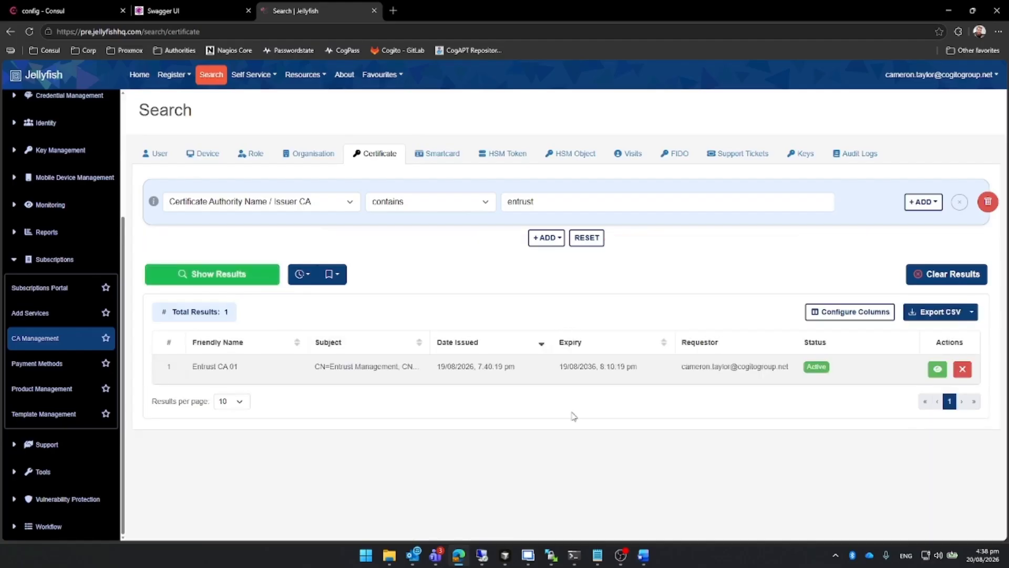
View the details of the Entrust CA 01 certificate and return to the certificate search.
{"action": "left_click", "coordinate": [938, 368]}
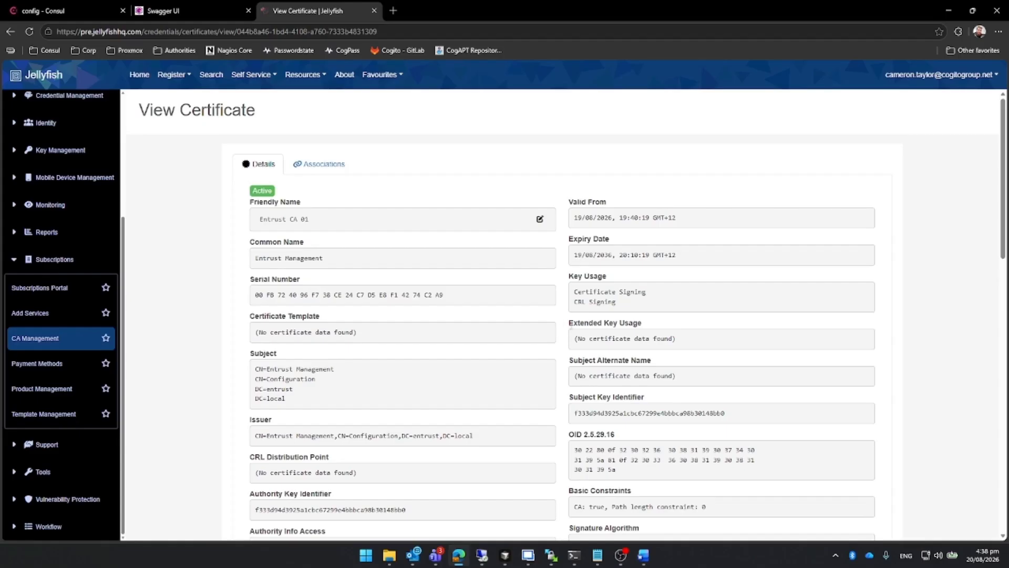
{"action": "scroll", "coordinate": [526, 315], "scroll_direction": "down", "scroll_amount": 3}
{"action": "scroll", "coordinate": [500, 300], "scroll_direction": "up", "scroll_amount": 2}
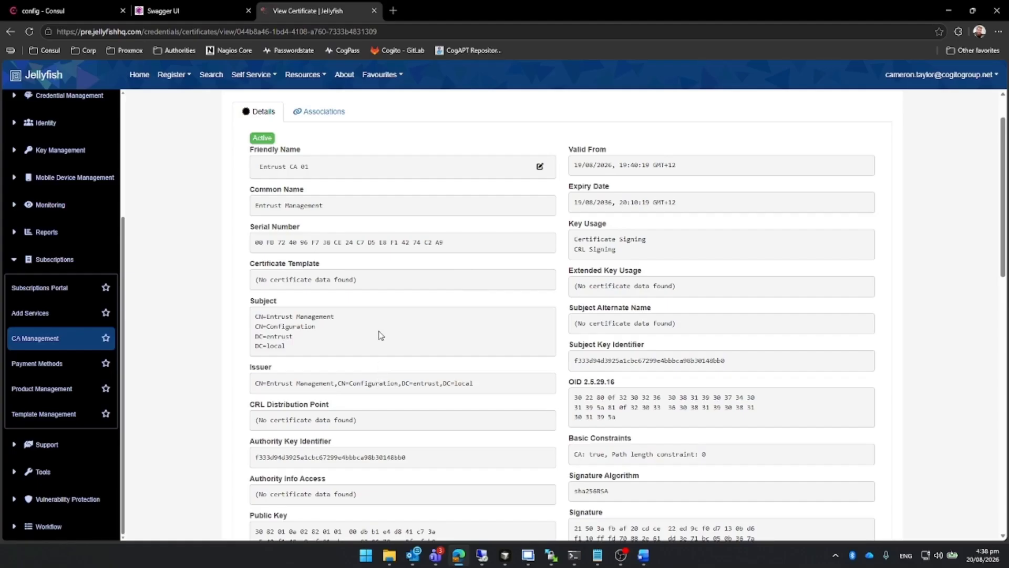
{"action": "scroll", "coordinate": [380, 335], "scroll_direction": "up", "scroll_amount": 1}
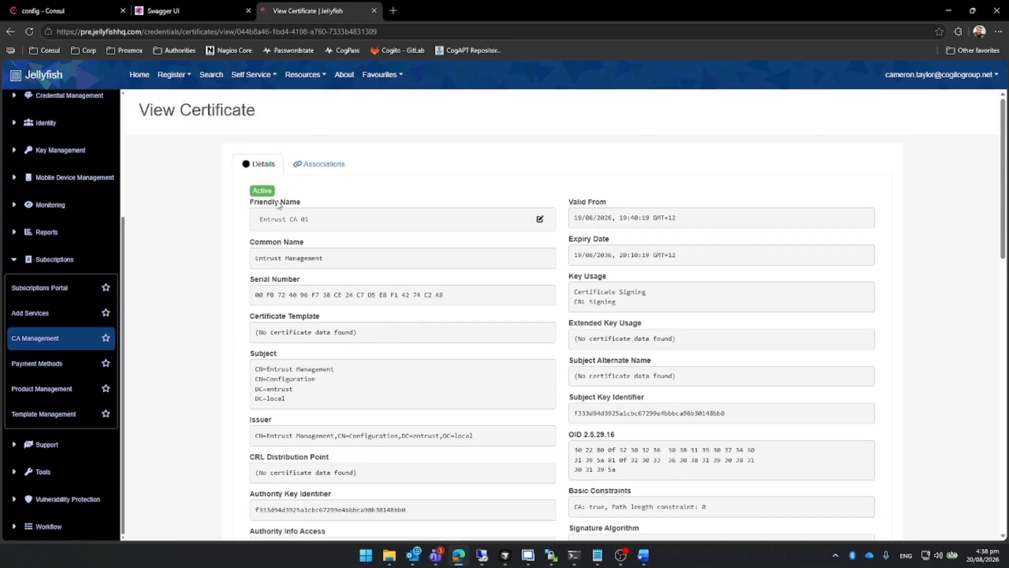
{"action": "left_click", "coordinate": [211, 74]}
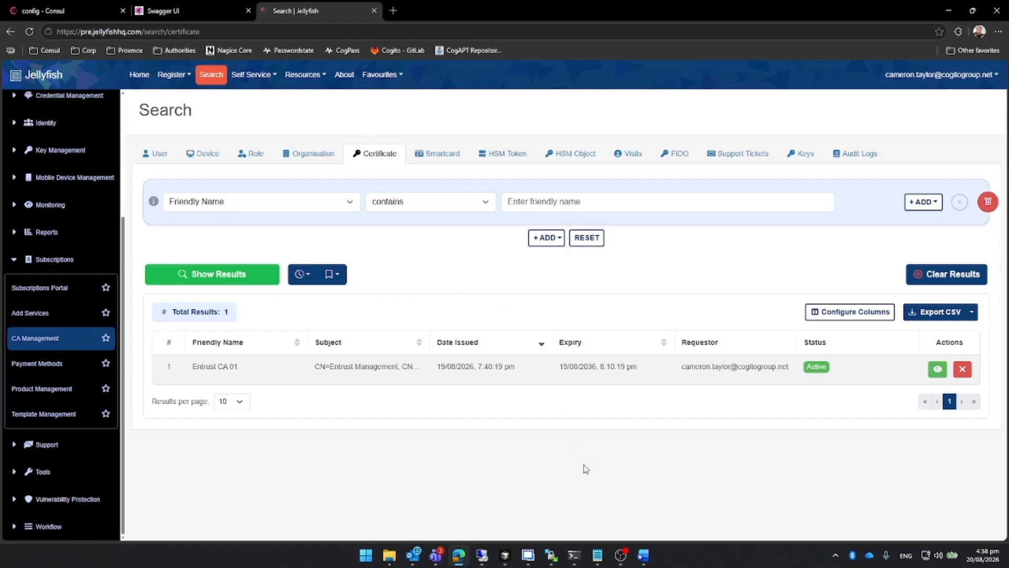
Switch to the terminal in the easm-migrate directory and run ./jellyfish-easm-migration.
{"action": "mouse_move", "coordinate": [574, 555]}
{"action": "left_click", "coordinate": [543, 496]}
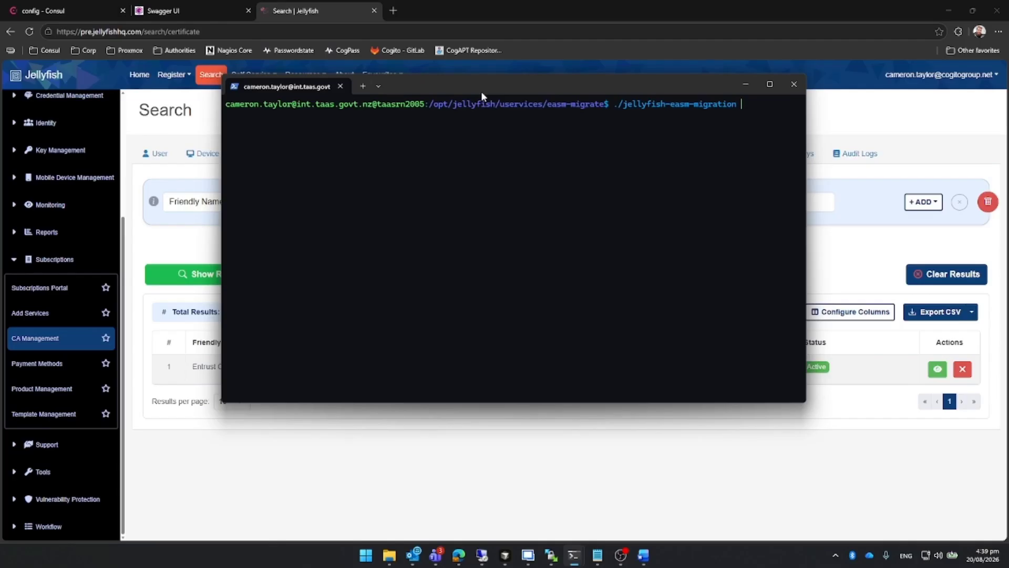
{"action": "key", "text": "Return"}
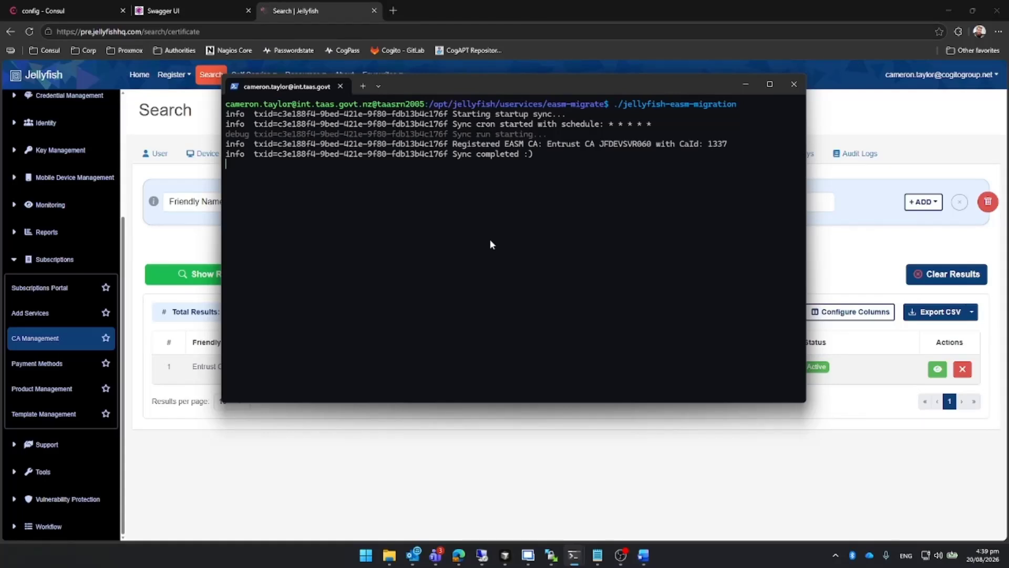
Return to Jellyfish, rerun the certificate search with an empty Friendly Name filter and look through the results.
{"action": "left_click", "coordinate": [396, 452]}
{"action": "left_click", "coordinate": [245, 274]}
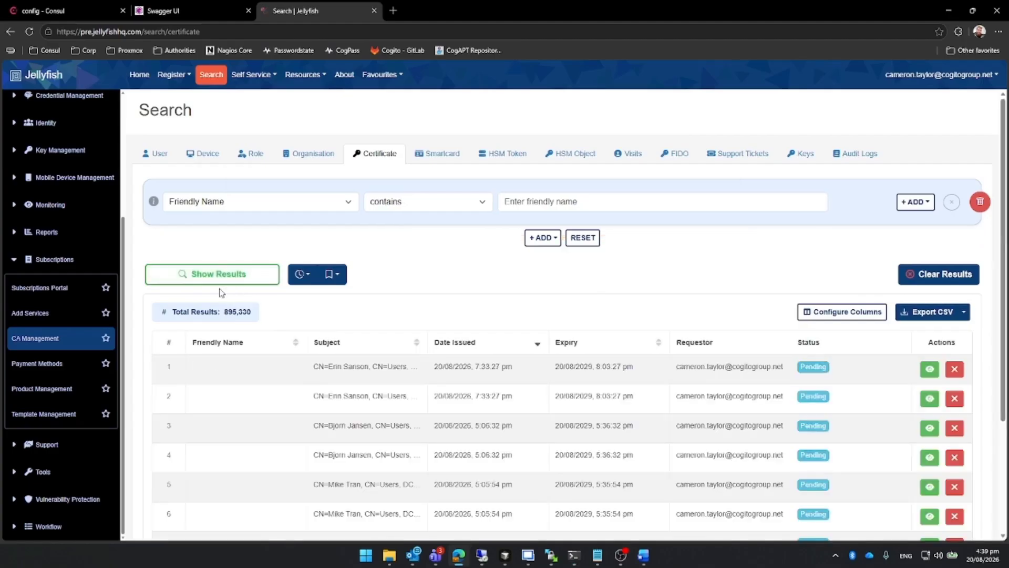
{"action": "scroll", "coordinate": [773, 308], "scroll_direction": "down", "scroll_amount": 3}
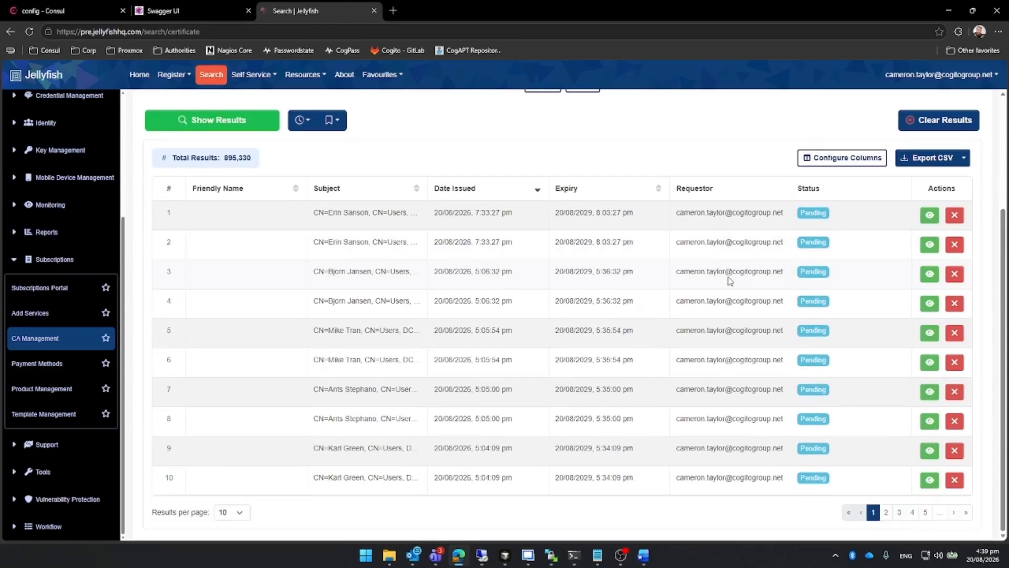
{"action": "scroll", "coordinate": [729, 333], "scroll_direction": "up", "scroll_amount": 1}
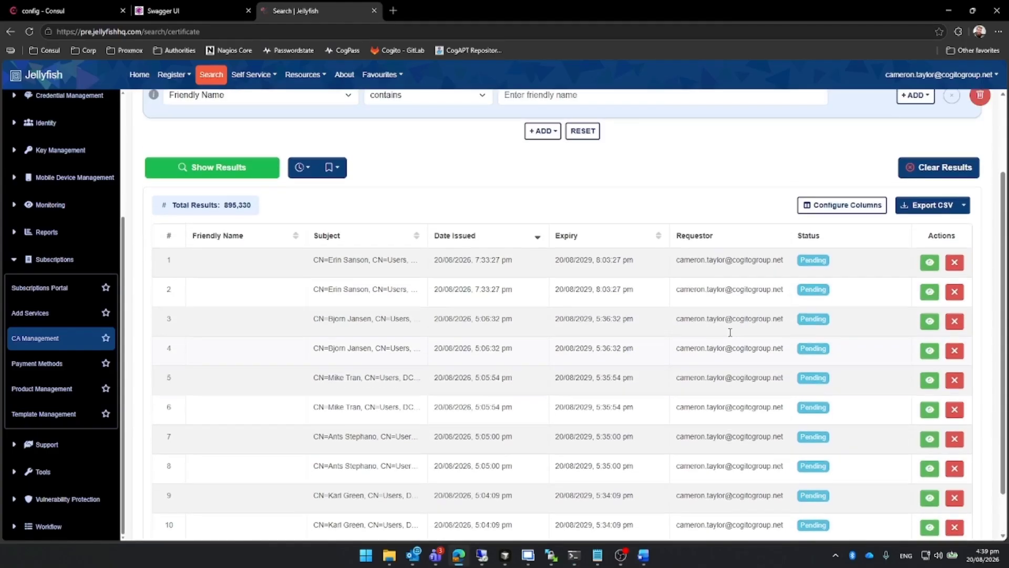
{"action": "scroll", "coordinate": [710, 315], "scroll_direction": "down", "scroll_amount": 1}
{"action": "scroll", "coordinate": [467, 333], "scroll_direction": "up", "scroll_amount": 3}
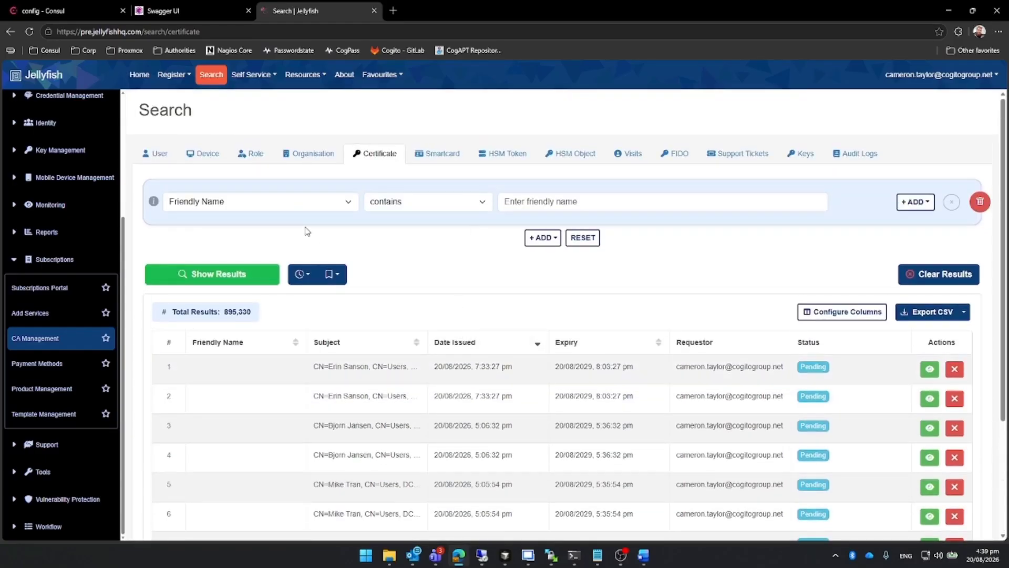
Filter the certificate search to Certificate Authority Name / Issuer CA containing entrust and show the results.
{"action": "left_click", "coordinate": [305, 205]}
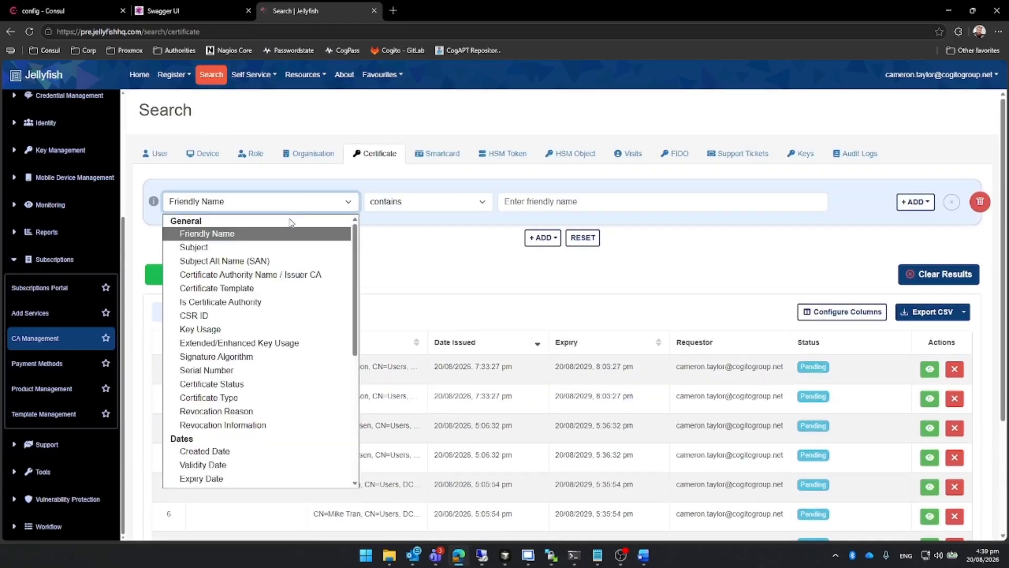
{"action": "left_click", "coordinate": [279, 271]}
{"action": "left_click", "coordinate": [539, 206]}
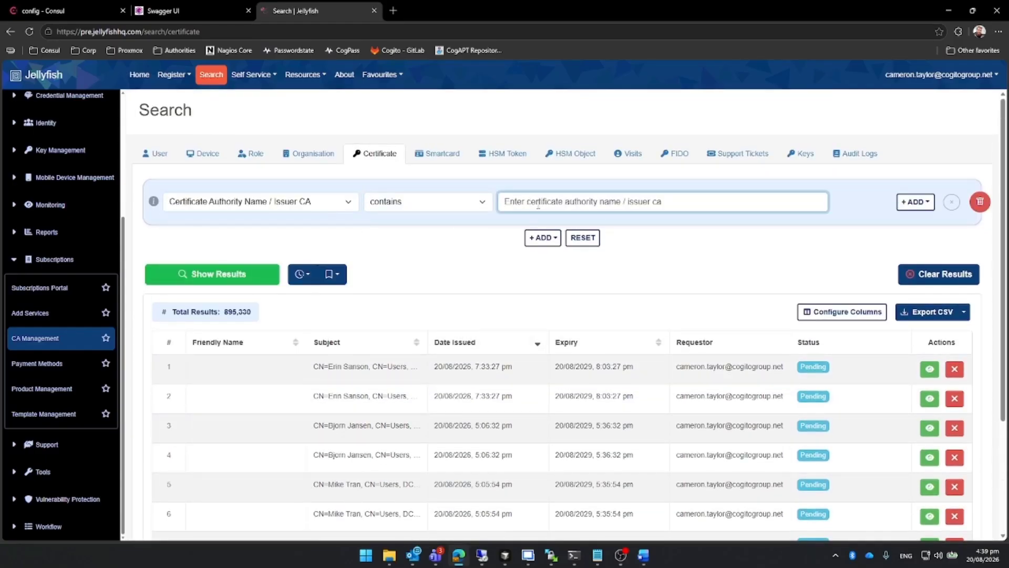
{"action": "type", "text": "entrust"}
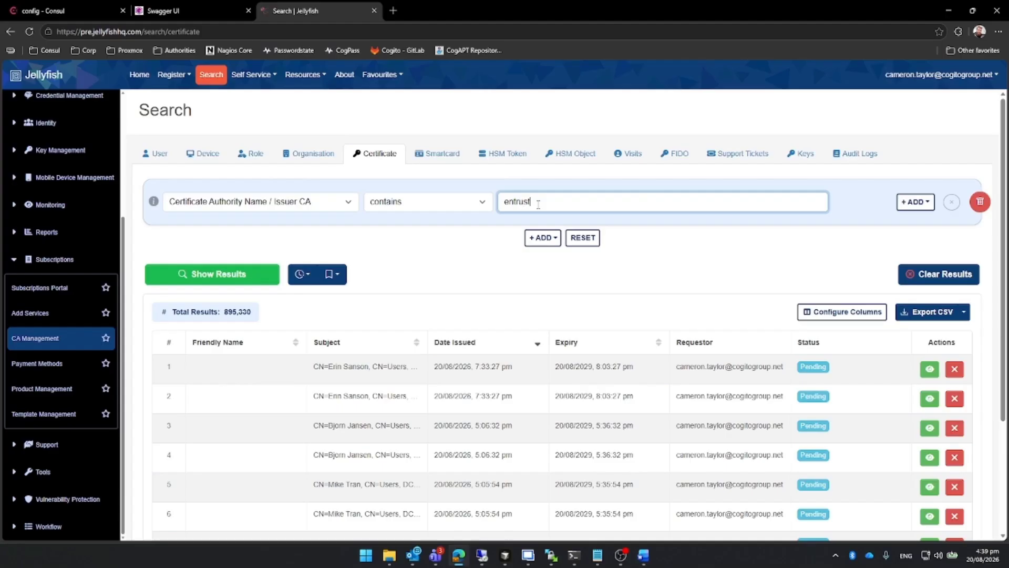
{"action": "left_click", "coordinate": [203, 280]}
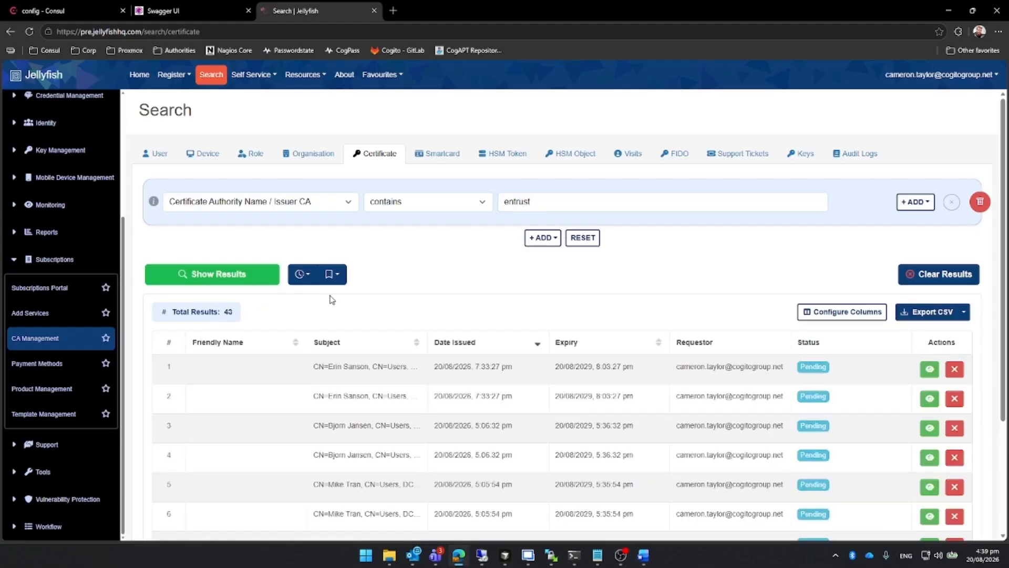
Check result pages 5 and 4 of the Entrust certificates, widening the Subject column to read the full subjects.
{"action": "scroll", "coordinate": [558, 303], "scroll_direction": "down", "scroll_amount": 3}
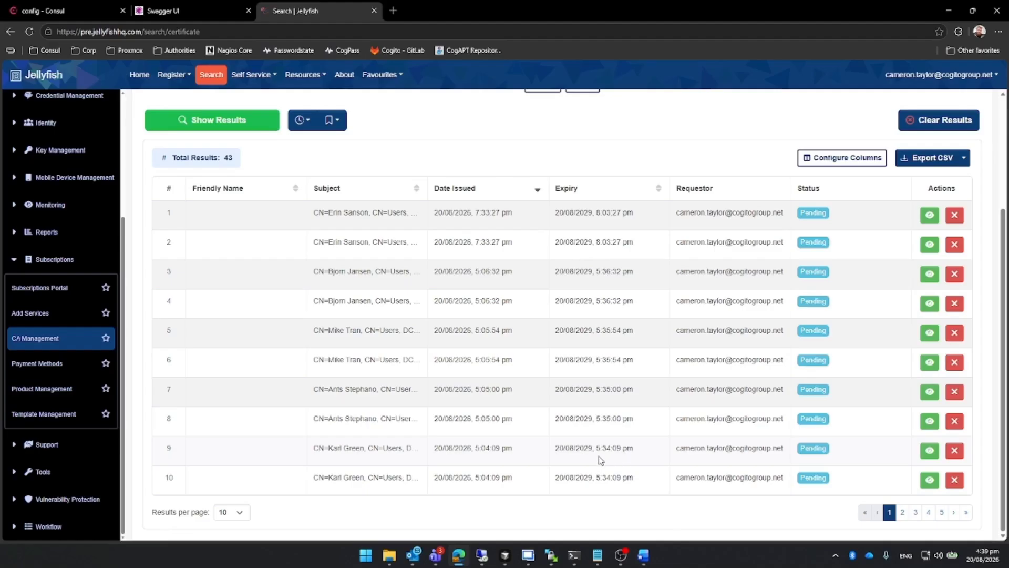
{"action": "left_click", "coordinate": [942, 512]}
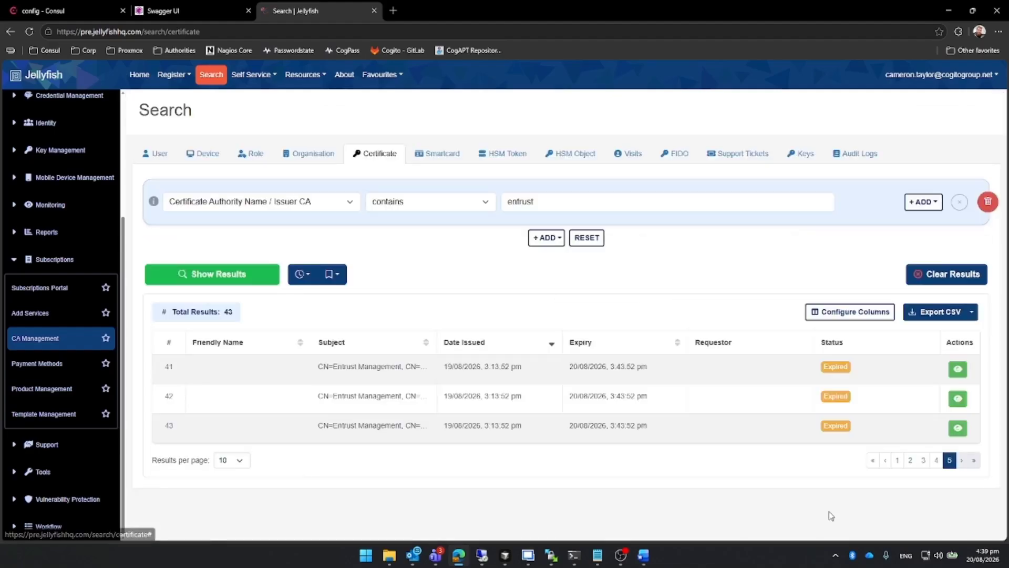
{"action": "left_click", "coordinate": [885, 461]}
{"action": "scroll", "coordinate": [870, 470], "scroll_direction": "down", "scroll_amount": 2}
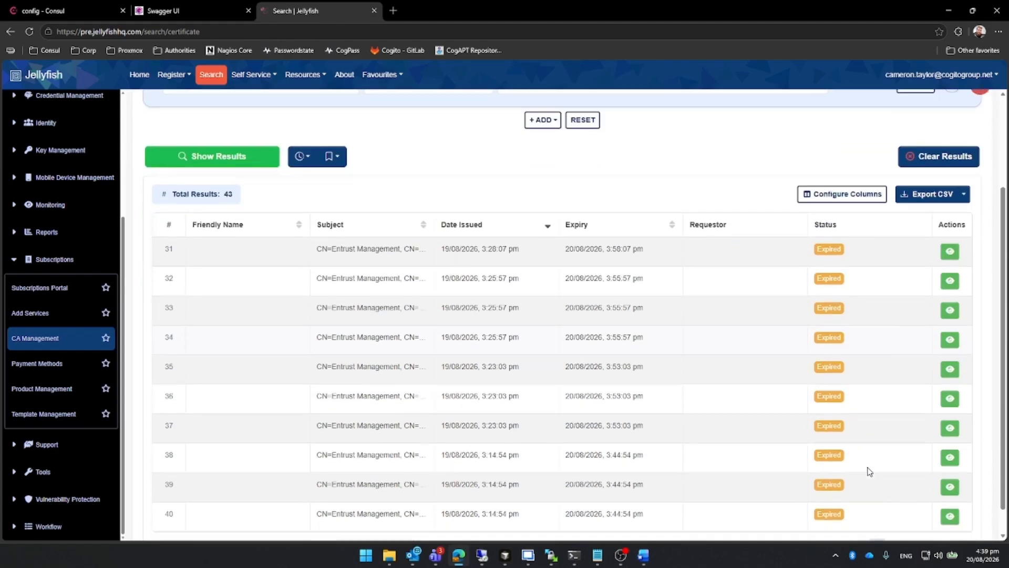
{"action": "scroll", "coordinate": [869, 471], "scroll_direction": "down", "scroll_amount": 1}
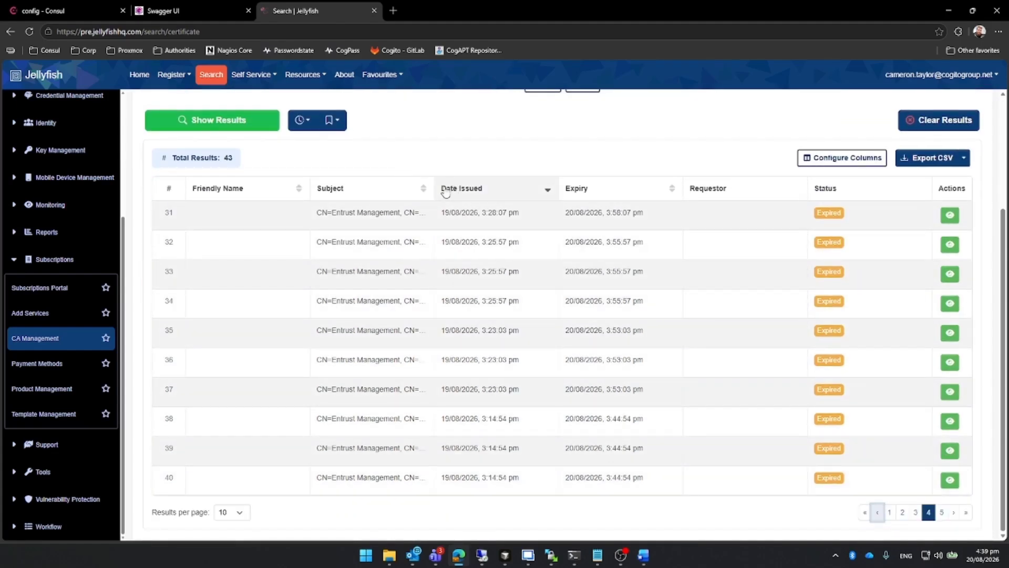
{"action": "left_click_drag", "start_coordinate": [435, 192], "coordinate": [600, 202]}
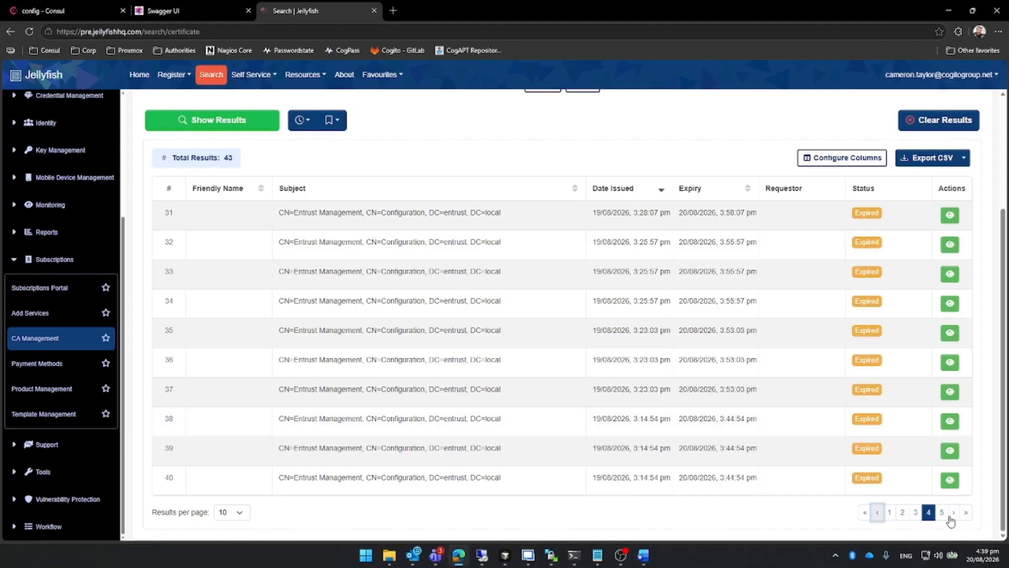
Examine the subjects, expiry dates and statuses of the Entrust certificates on result page 3.
{"action": "left_click", "coordinate": [915, 512]}
{"action": "scroll", "coordinate": [681, 432], "scroll_direction": "up", "scroll_amount": 1}
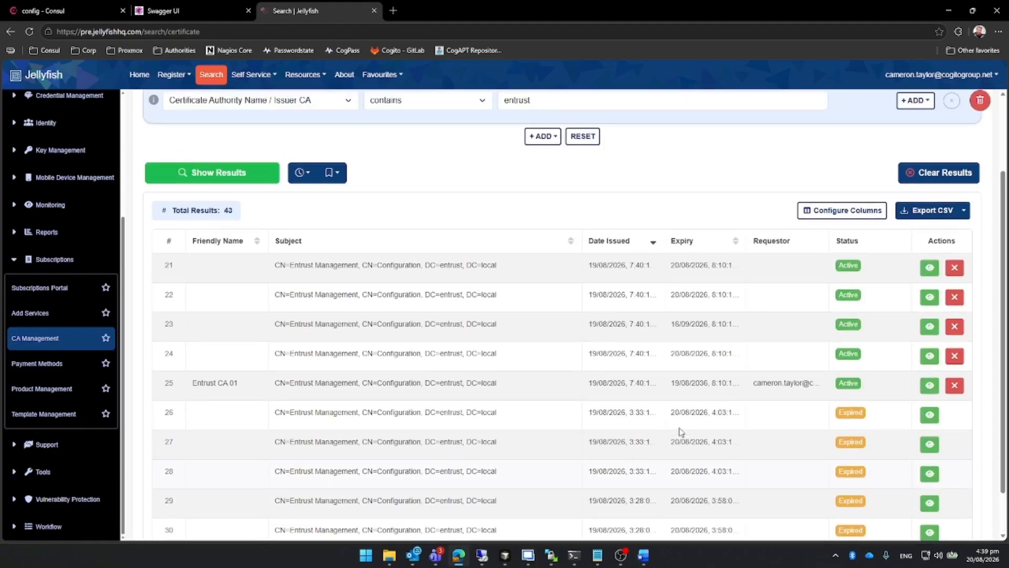
{"action": "scroll", "coordinate": [682, 432], "scroll_direction": "down", "scroll_amount": 1}
{"action": "scroll", "coordinate": [795, 426], "scroll_direction": "up", "scroll_amount": 1}
{"action": "scroll", "coordinate": [717, 235], "scroll_direction": "down", "scroll_amount": 1}
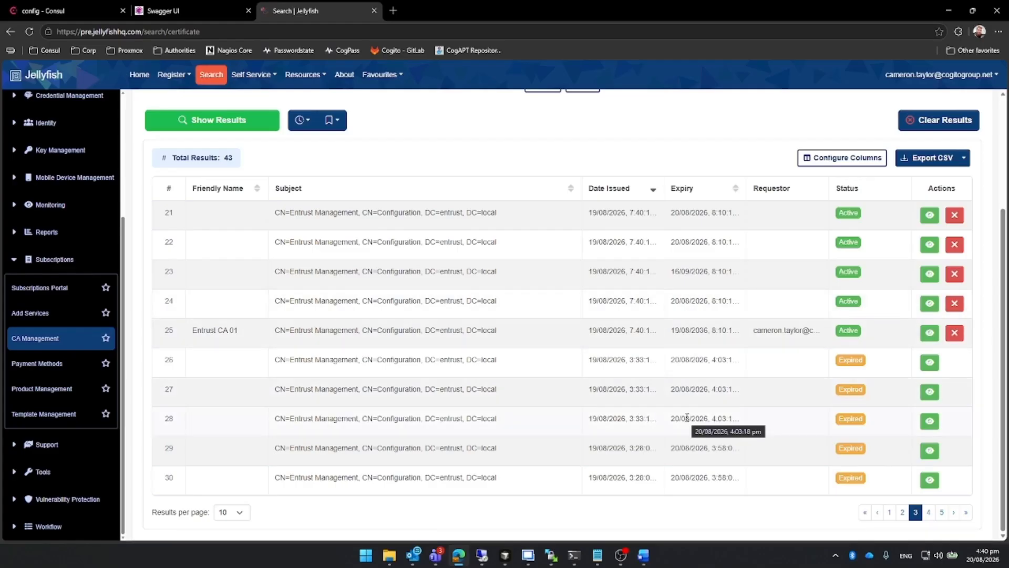
{"action": "scroll", "coordinate": [651, 465], "scroll_direction": "up", "scroll_amount": 1}
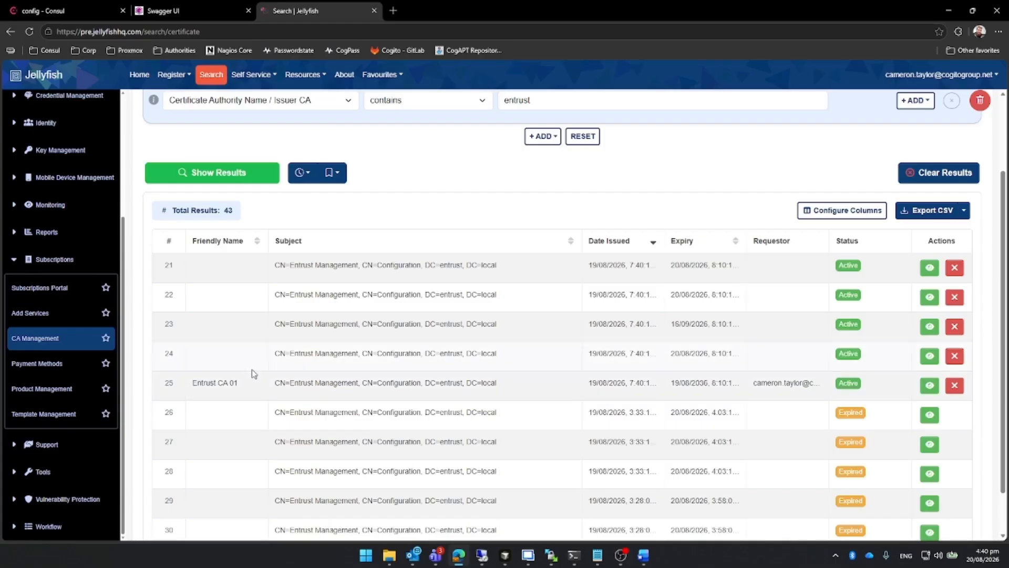
{"action": "scroll", "coordinate": [709, 399], "scroll_direction": "up", "scroll_amount": 1}
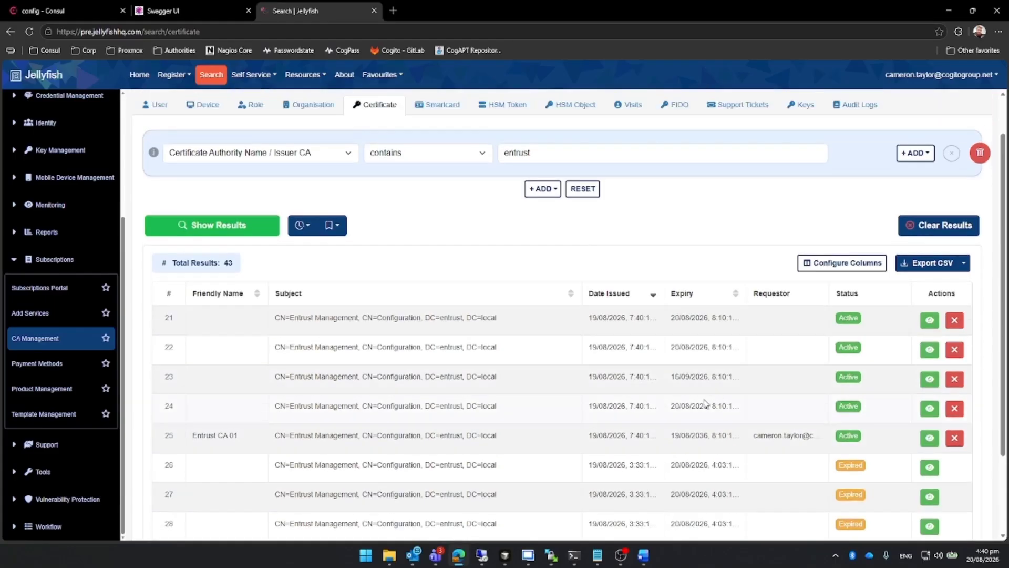
{"action": "scroll", "coordinate": [709, 402], "scroll_direction": "down", "scroll_amount": 2}
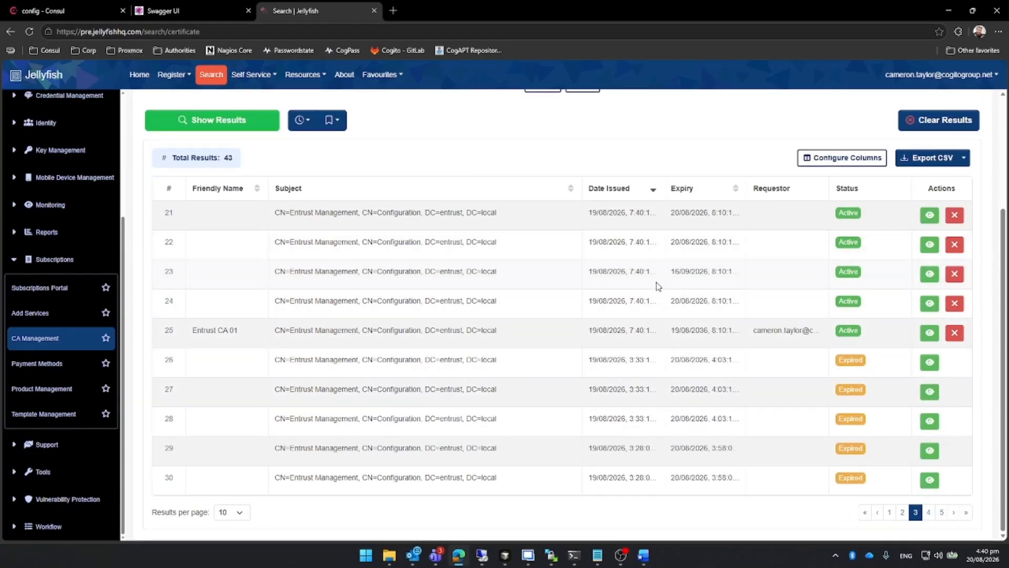
Examine the subjects, requestors and statuses of the Entrust certificates on result pages 2 and 1.
{"action": "left_click", "coordinate": [902, 512]}
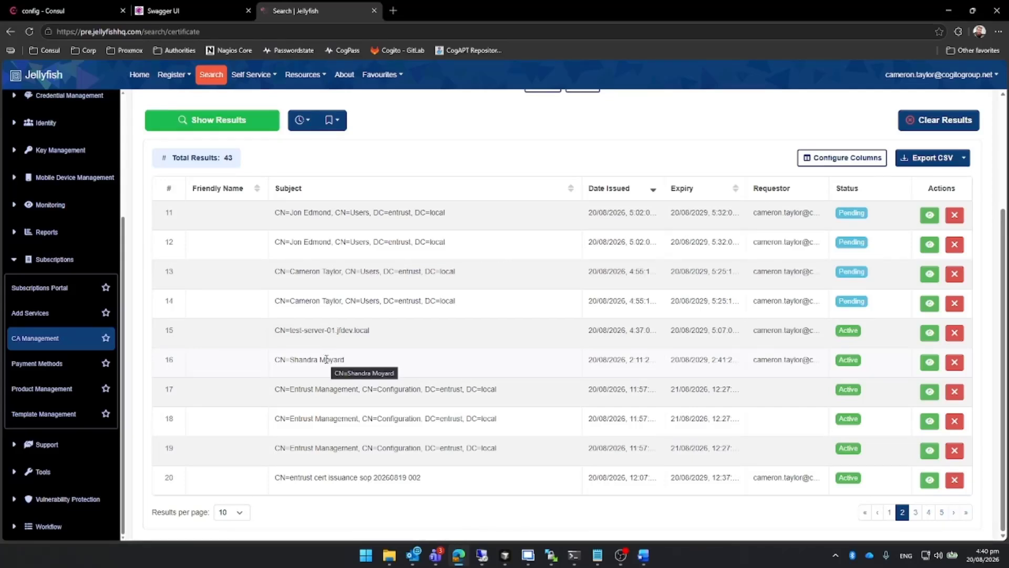
{"action": "scroll", "coordinate": [444, 351], "scroll_direction": "up", "scroll_amount": 1}
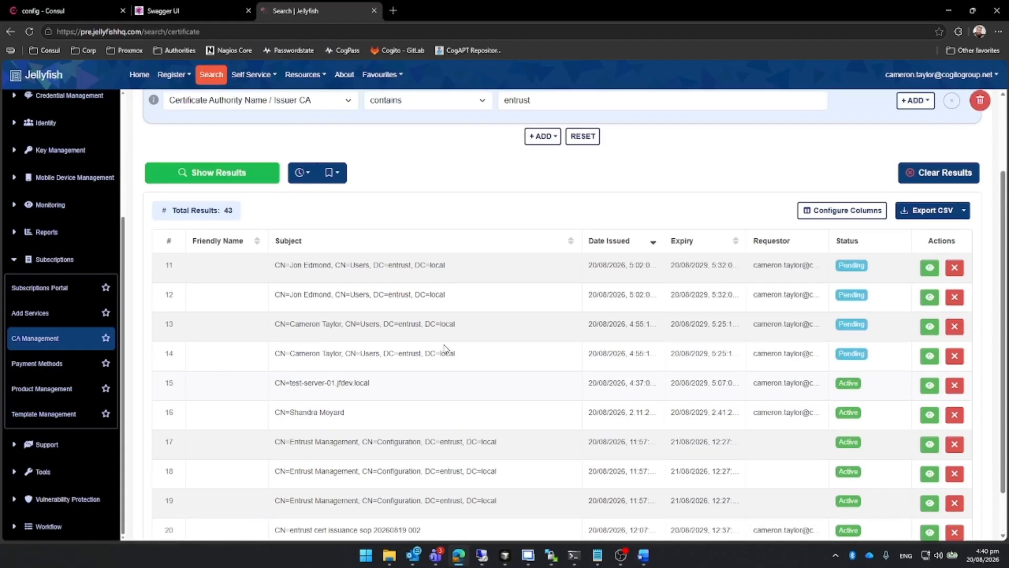
{"action": "scroll", "coordinate": [446, 354], "scroll_direction": "down", "scroll_amount": 1}
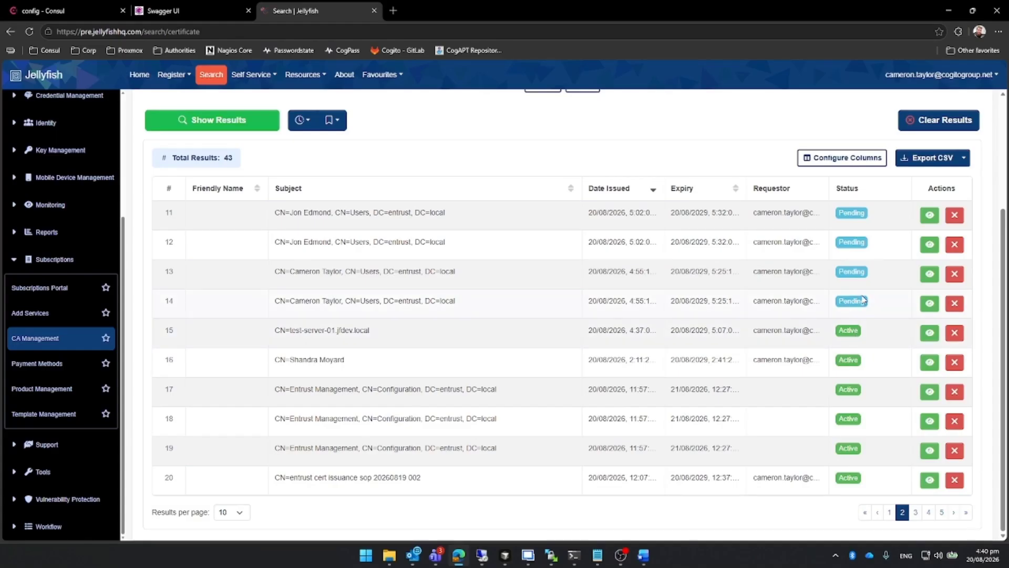
{"action": "left_click", "coordinate": [887, 512]}
{"action": "scroll", "coordinate": [765, 382], "scroll_direction": "up", "scroll_amount": 1}
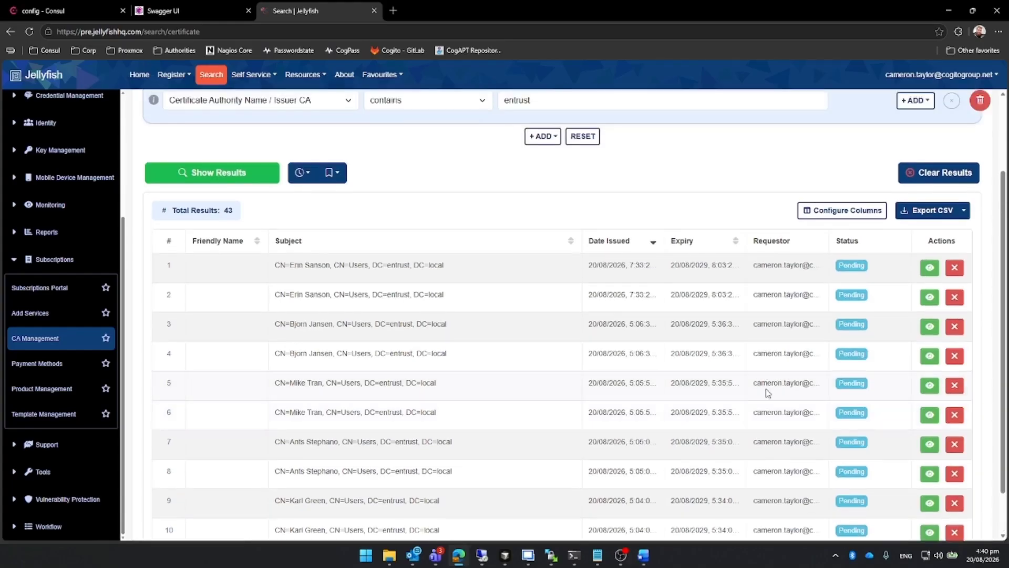
{"action": "scroll", "coordinate": [766, 391], "scroll_direction": "down", "scroll_amount": 1}
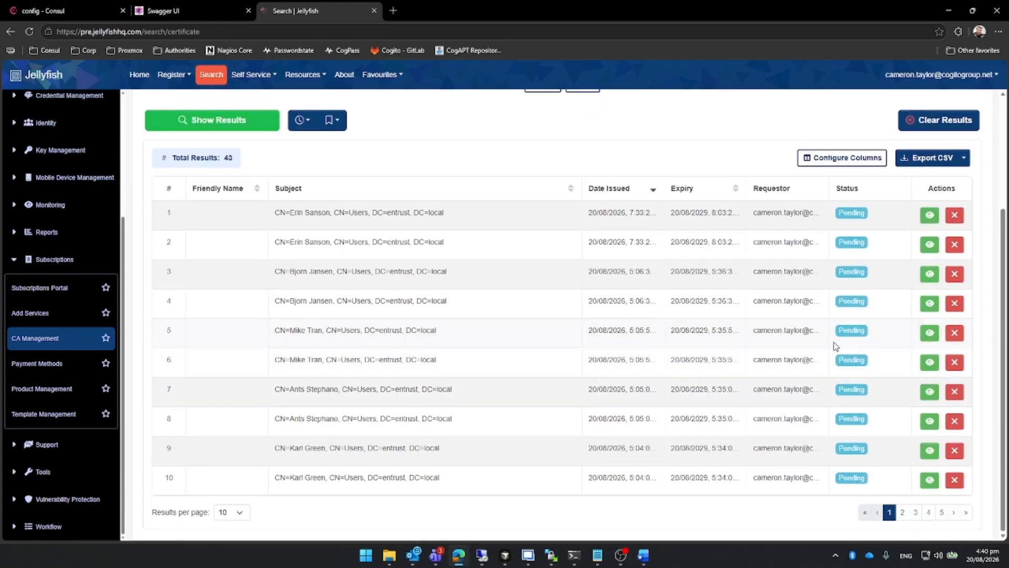
{"action": "scroll", "coordinate": [657, 342], "scroll_direction": "up", "scroll_amount": 1}
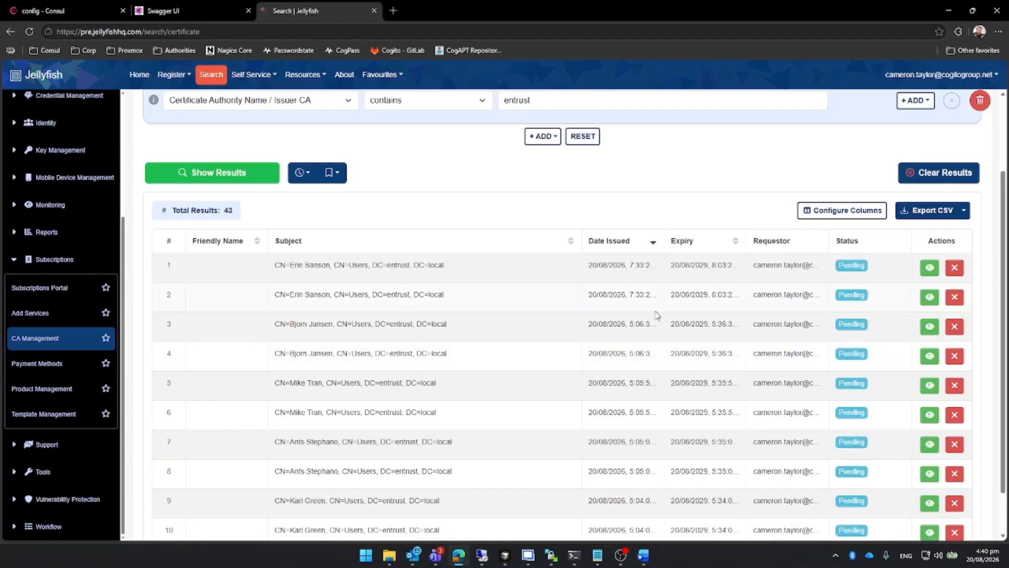
{"action": "scroll", "coordinate": [655, 313], "scroll_direction": "up", "scroll_amount": 2}
{"action": "scroll", "coordinate": [613, 279], "scroll_direction": "down", "scroll_amount": 3}
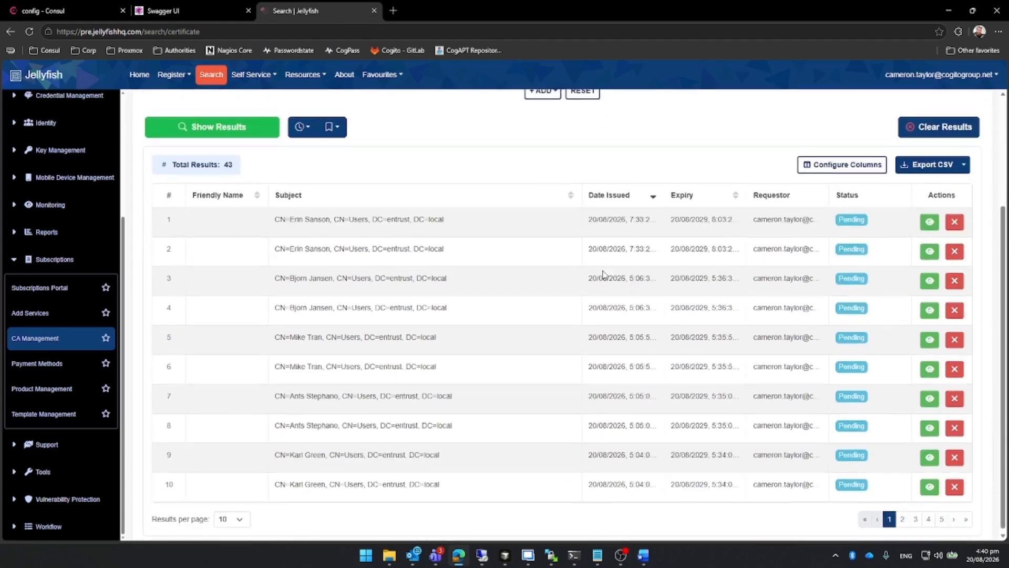
{"action": "scroll", "coordinate": [604, 272], "scroll_direction": "up", "scroll_amount": 2}
{"action": "scroll", "coordinate": [603, 271], "scroll_direction": "down", "scroll_amount": 1}
{"action": "scroll", "coordinate": [603, 271], "scroll_direction": "up", "scroll_amount": 1}
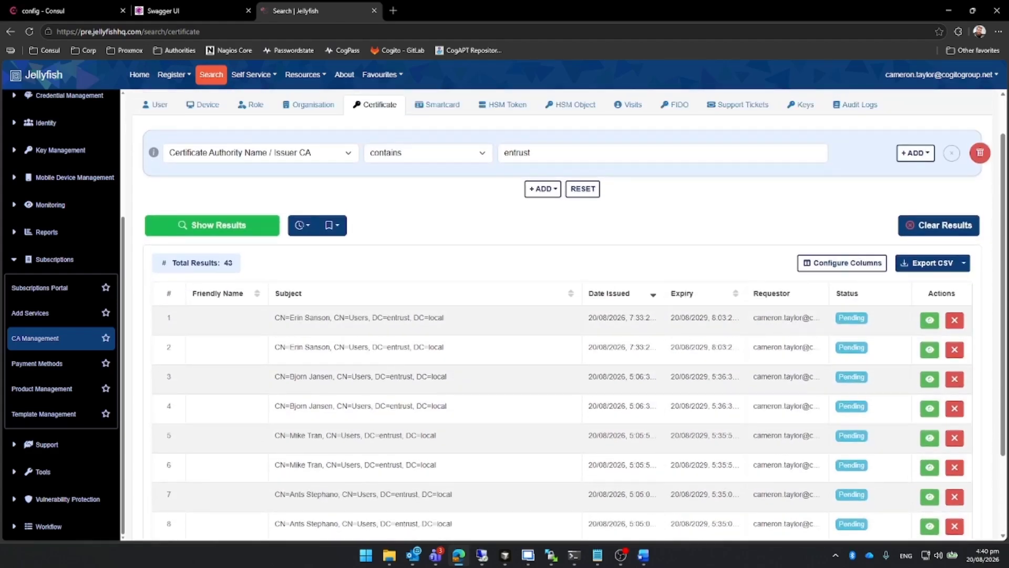
Switch to the Entrust server's remote desktop and log in to Entrust Certificate Authority Administration with the First Officer.epf profile and its password.
{"action": "key", "text": "alt+Tab"}
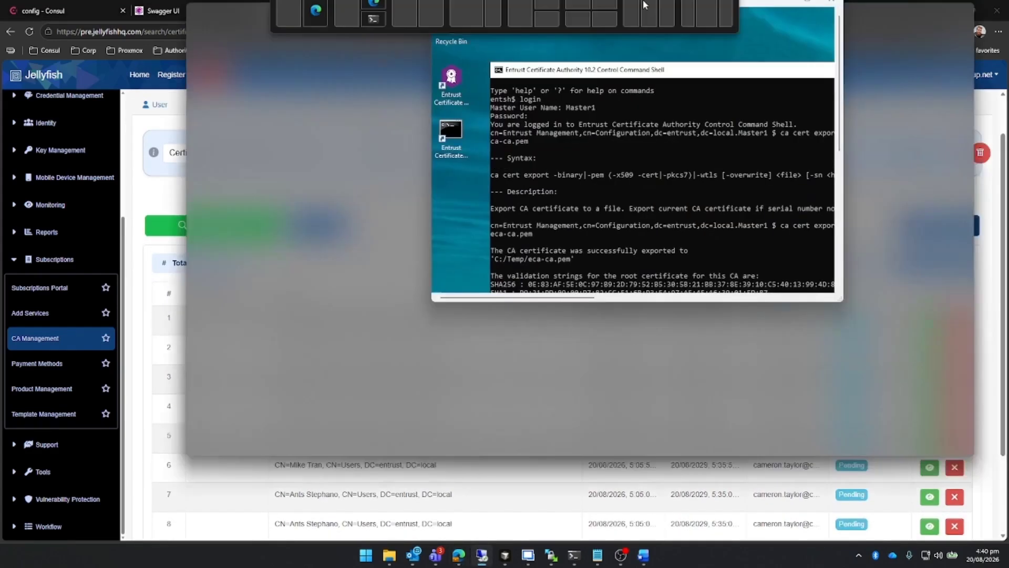
{"action": "left_click", "coordinate": [513, 62]}
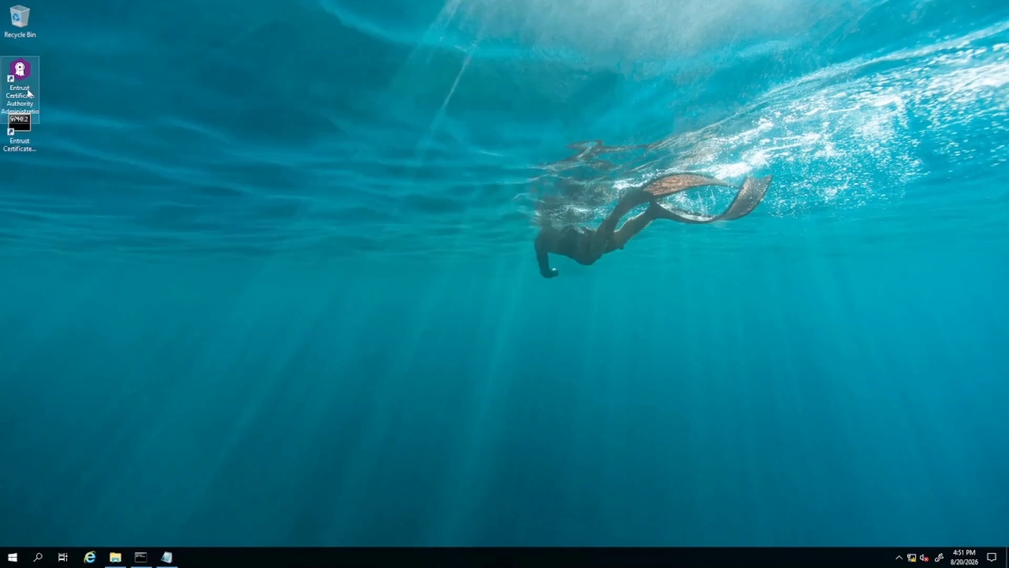
{"action": "left_click", "coordinate": [25, 73]}
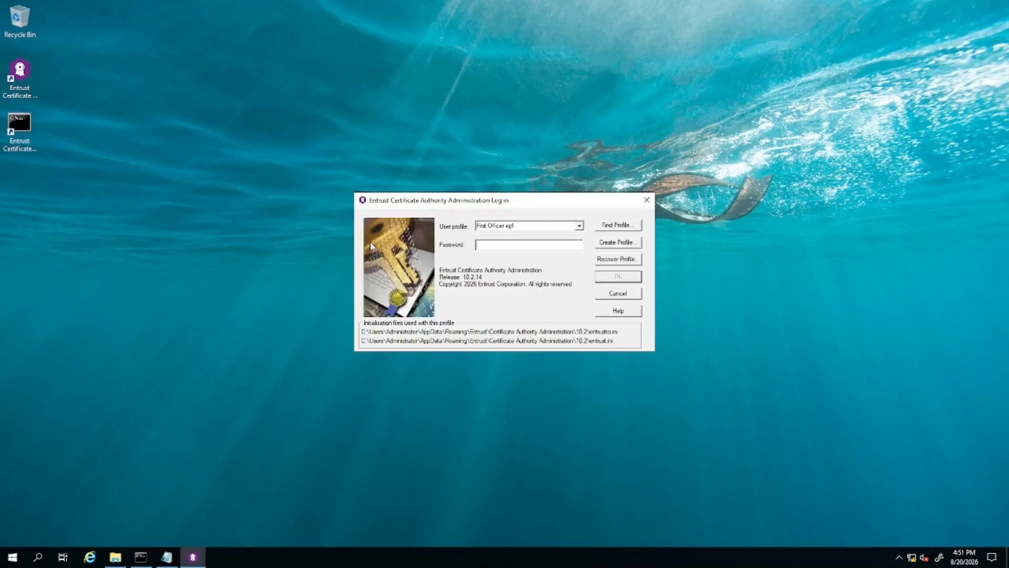
{"action": "type", "text": "*"}
{"action": "left_click", "coordinate": [616, 276]}
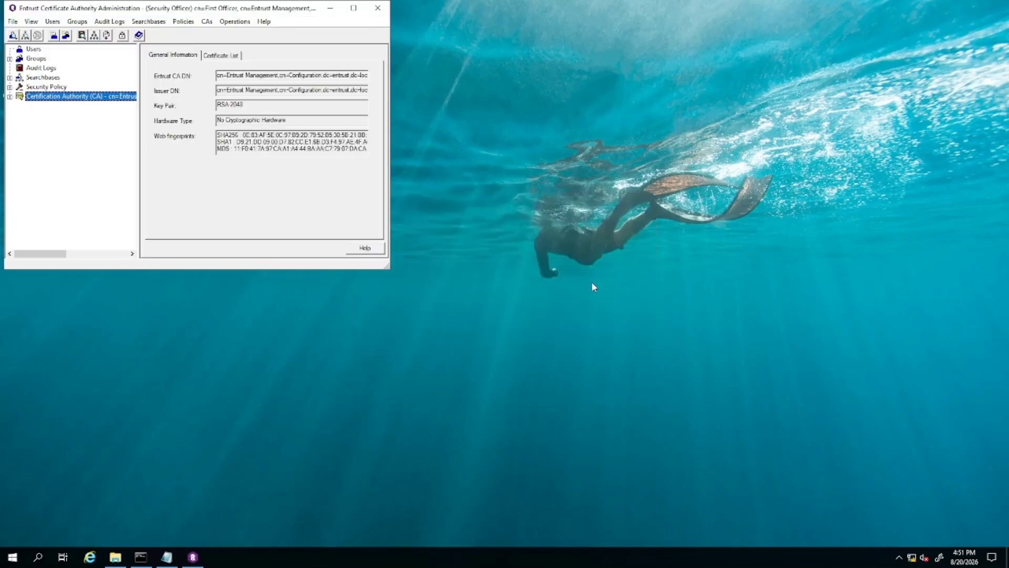
Maximize the administration window and list all users by Entrust properties, leaving the search criteria at their defaults.
{"action": "left_click", "coordinate": [354, 8]}
{"action": "left_click", "coordinate": [9, 31]}
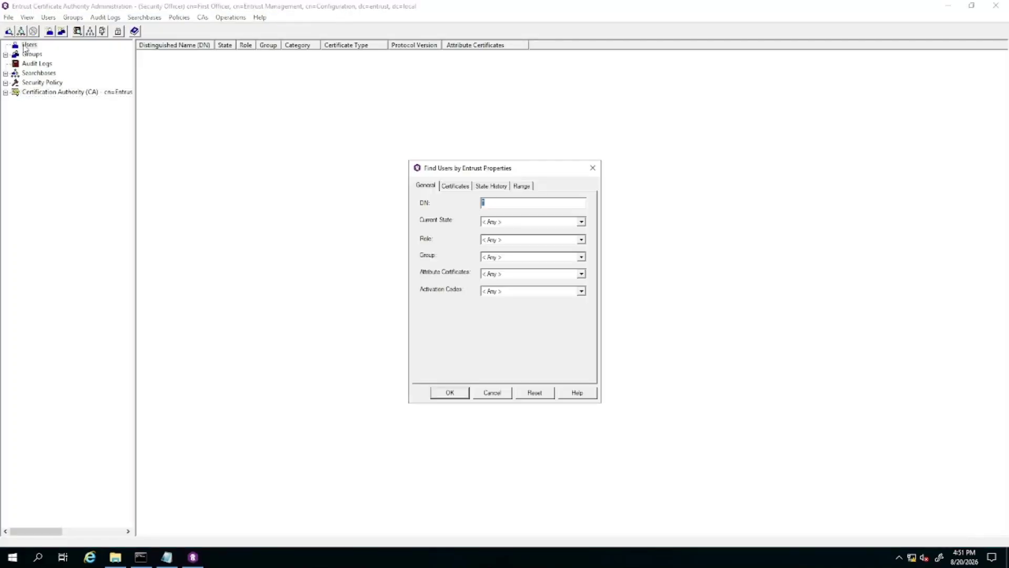
{"action": "left_click", "coordinate": [449, 390]}
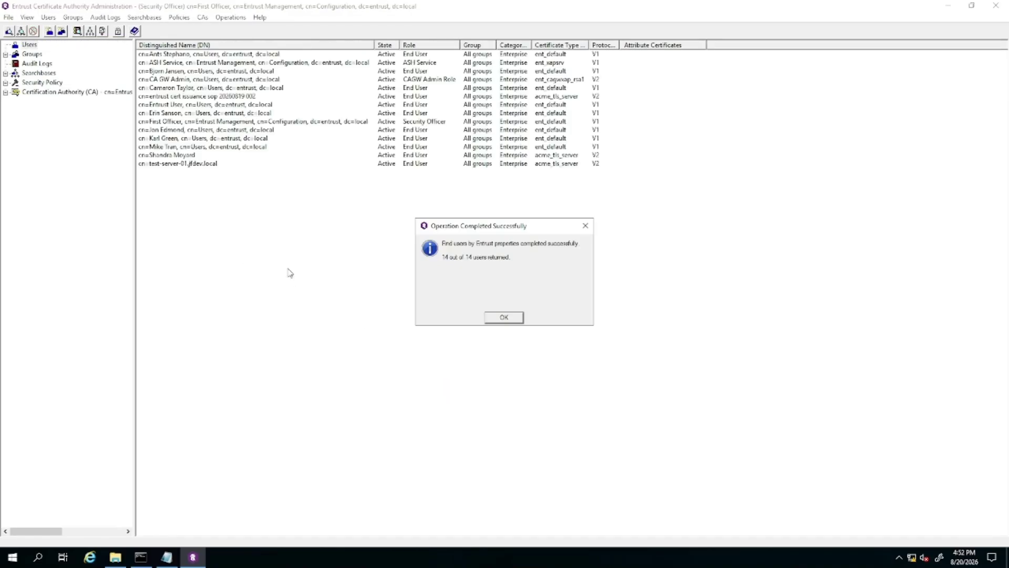
{"action": "left_click", "coordinate": [508, 317]}
Add a Person user with a first and last name to the Users Searchbase, authorizing the addition with the First Officer.epf password.
{"action": "right_click", "coordinate": [33, 46]}
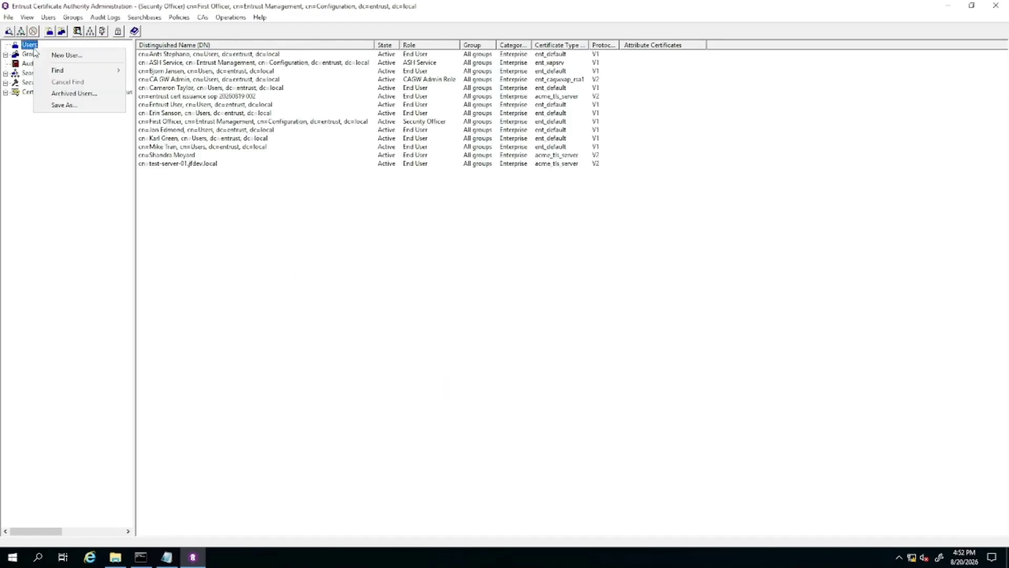
{"action": "left_click", "coordinate": [63, 55]}
{"action": "left_click", "coordinate": [526, 224]}
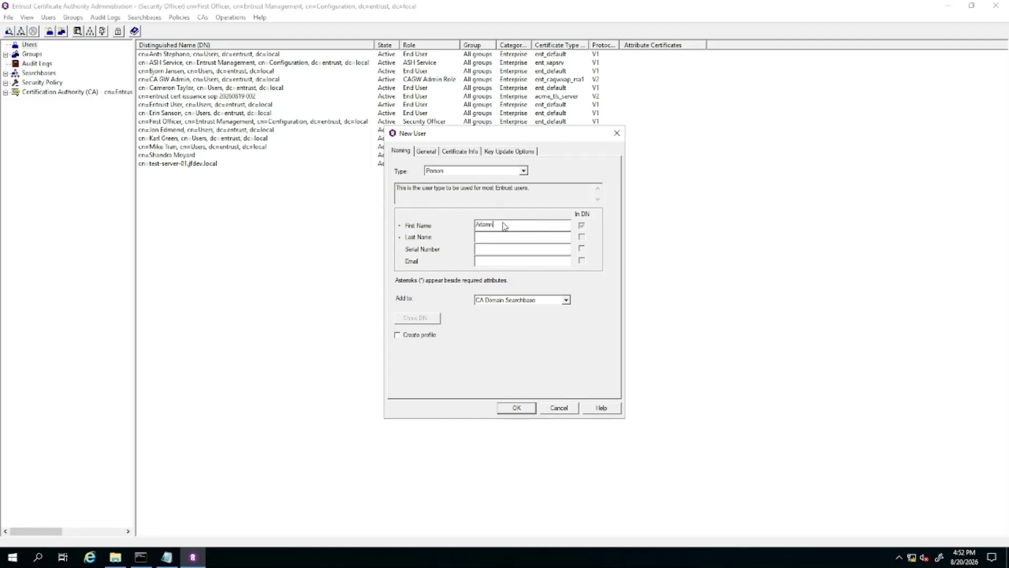
{"action": "type", "text": "Steven"}
{"action": "left_click", "coordinate": [565, 300]}
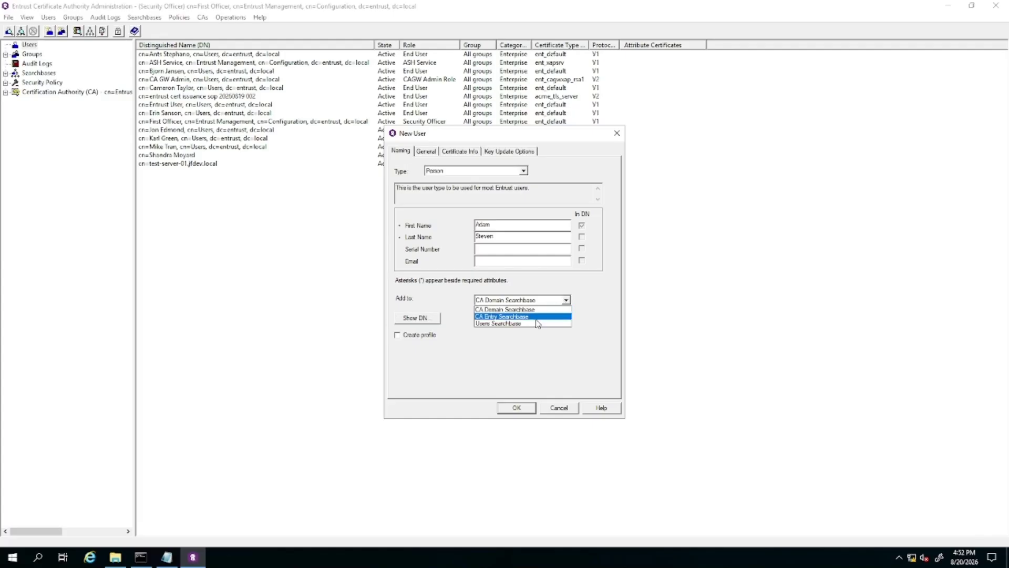
{"action": "left_click", "coordinate": [539, 324]}
{"action": "left_click", "coordinate": [532, 408]}
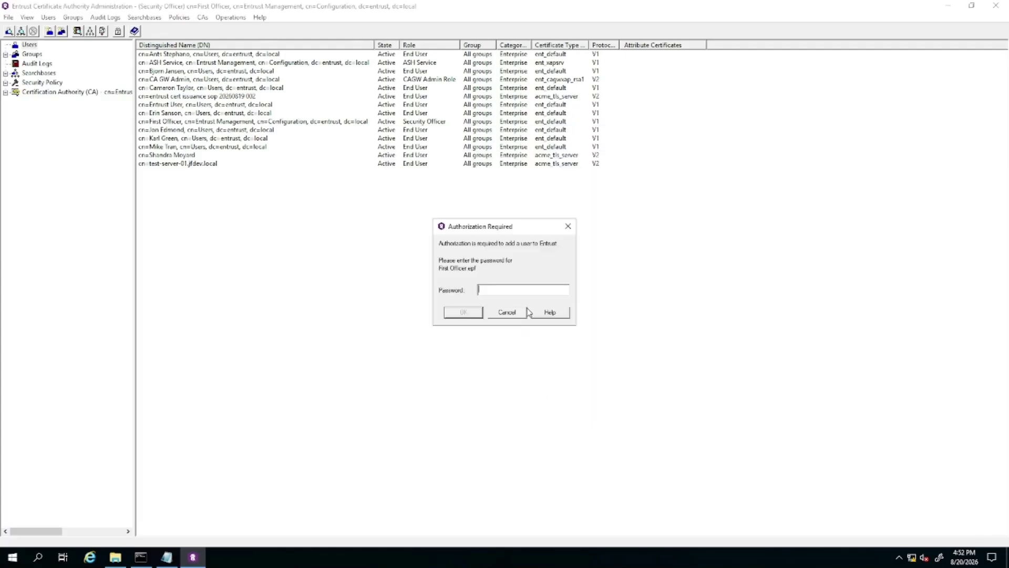
{"action": "type", "text": "*"}
{"action": "key", "text": "Return"}
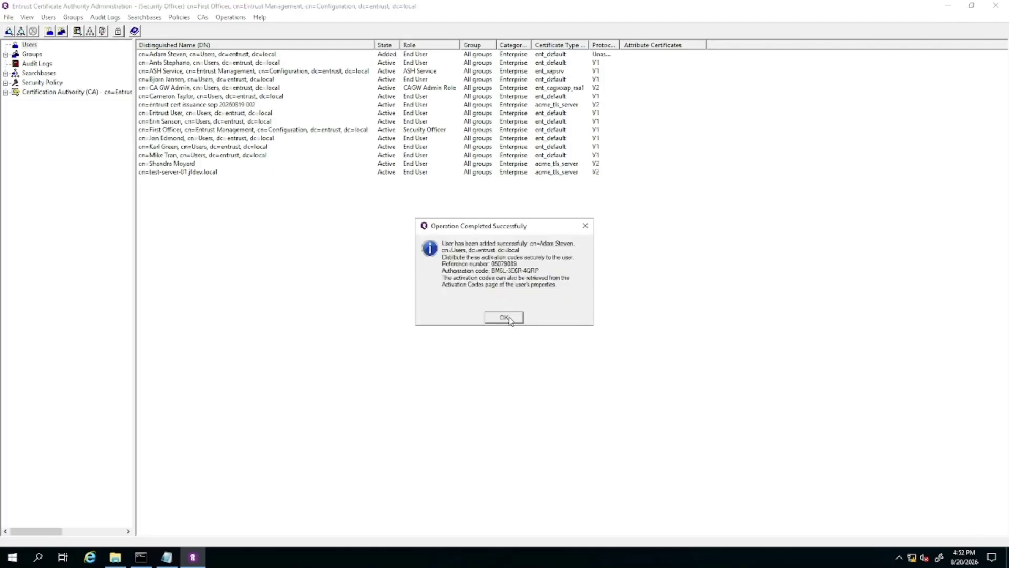
{"action": "left_click", "coordinate": [509, 318]}
Create a desktop profile for the newly added user in C:\authdata\manager\epf, entering a profile name and confirming the profile password.
{"action": "right_click", "coordinate": [210, 55]}
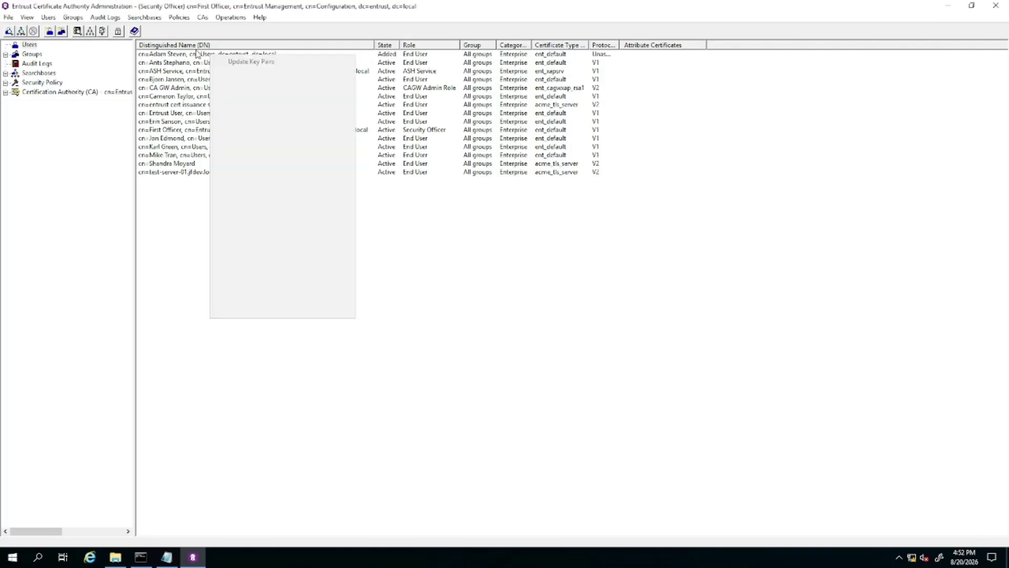
{"action": "left_click", "coordinate": [195, 48]}
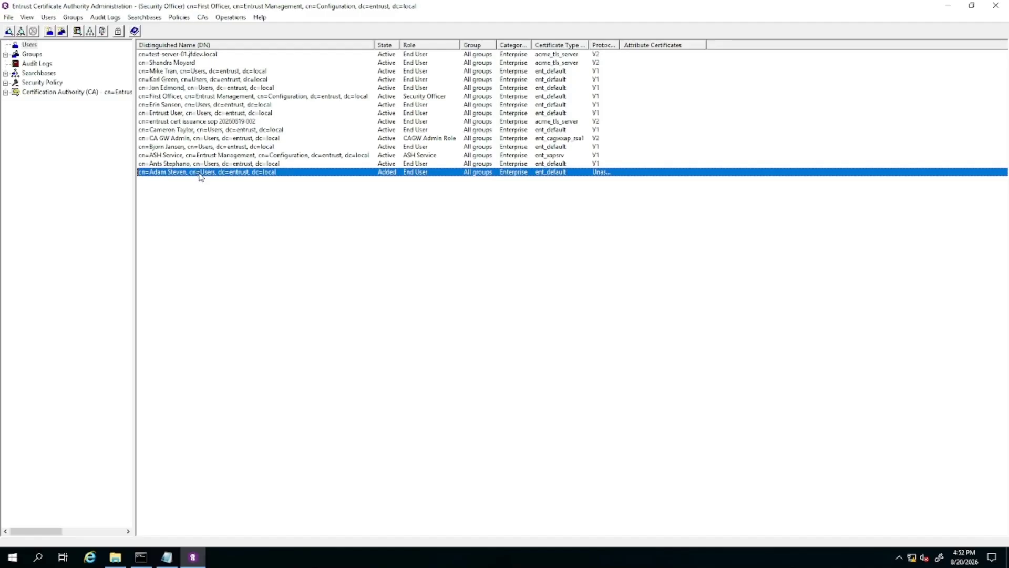
{"action": "right_click", "coordinate": [200, 176]}
{"action": "left_click", "coordinate": [263, 330]}
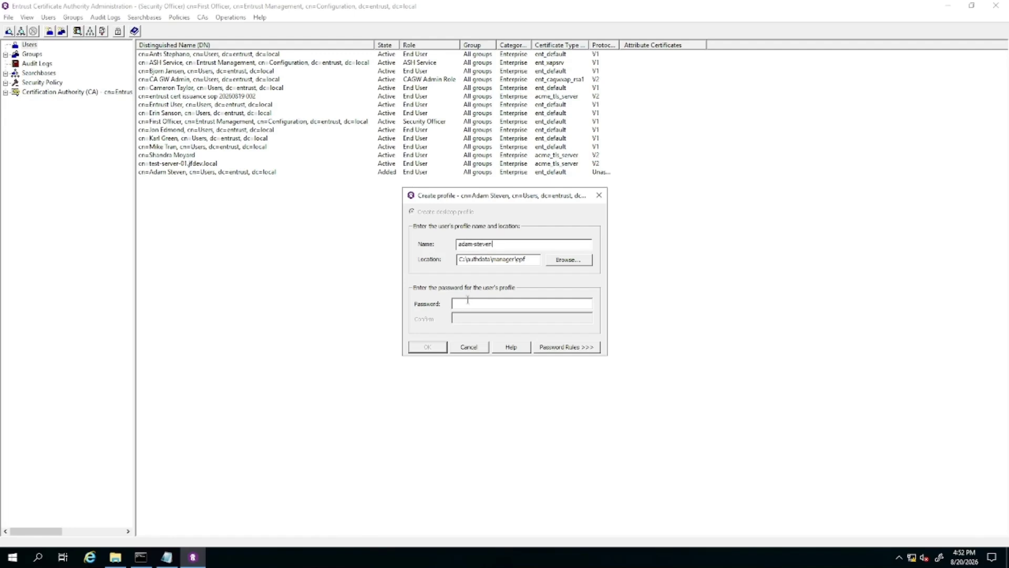
{"action": "type", "text": "**"}
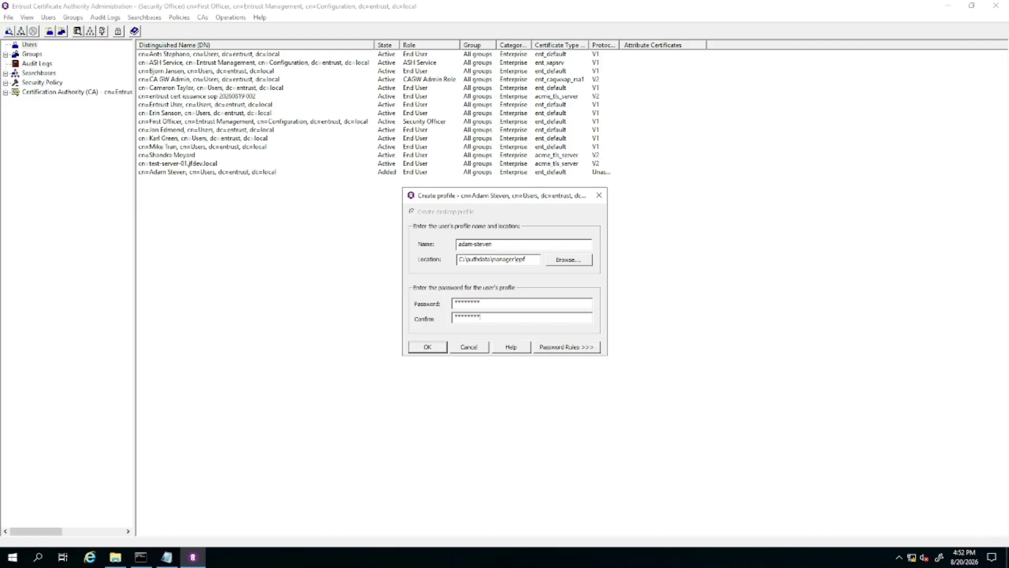
{"action": "left_click", "coordinate": [425, 349]}
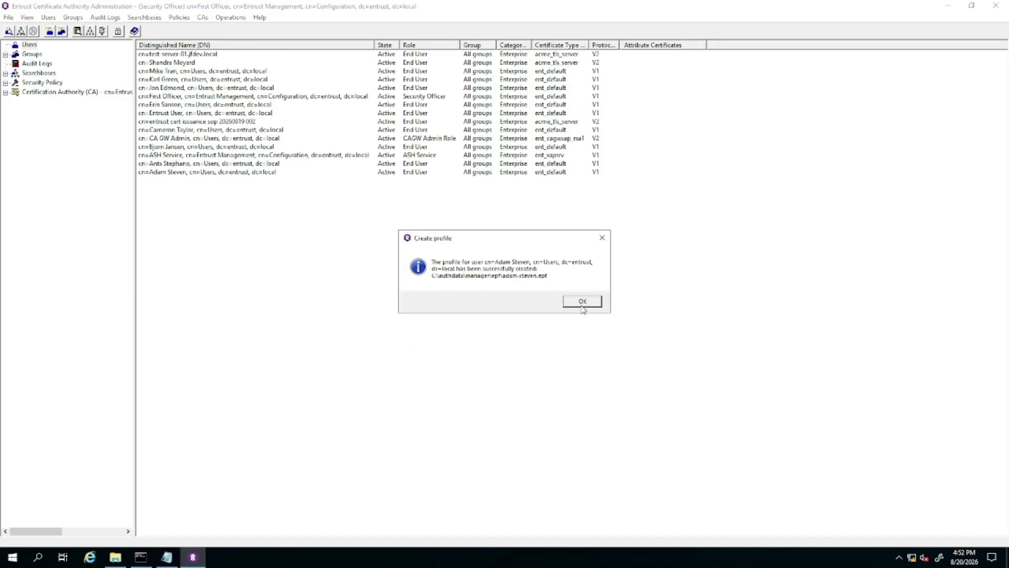
{"action": "left_click", "coordinate": [582, 304]}
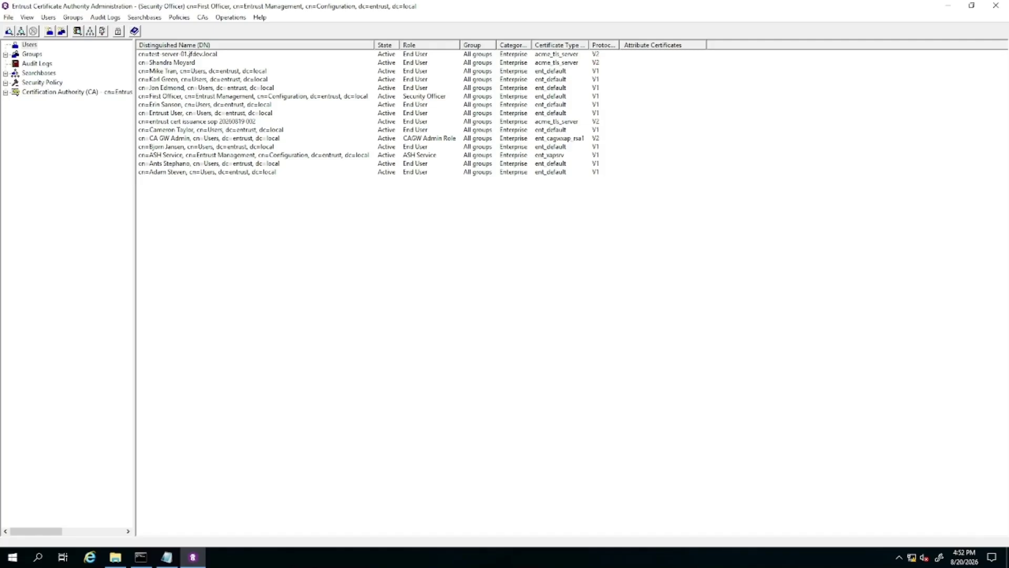
Switch to Jellyfish and set the certificate search criterion to Certificate Authority Name / Issuer CA contains "entrust".
{"action": "mouse_move", "coordinate": [596, 4]}
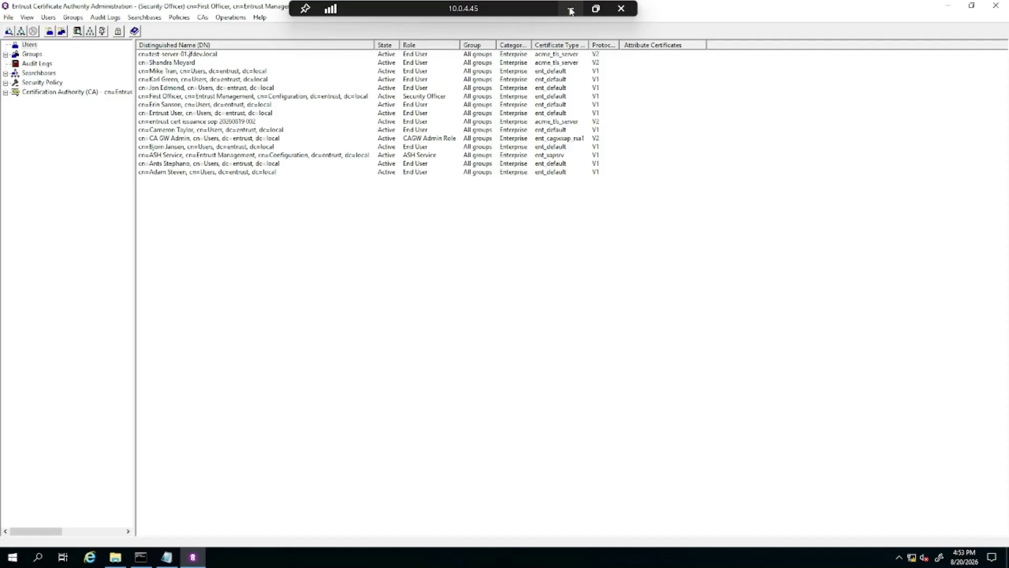
{"action": "left_click", "coordinate": [571, 10]}
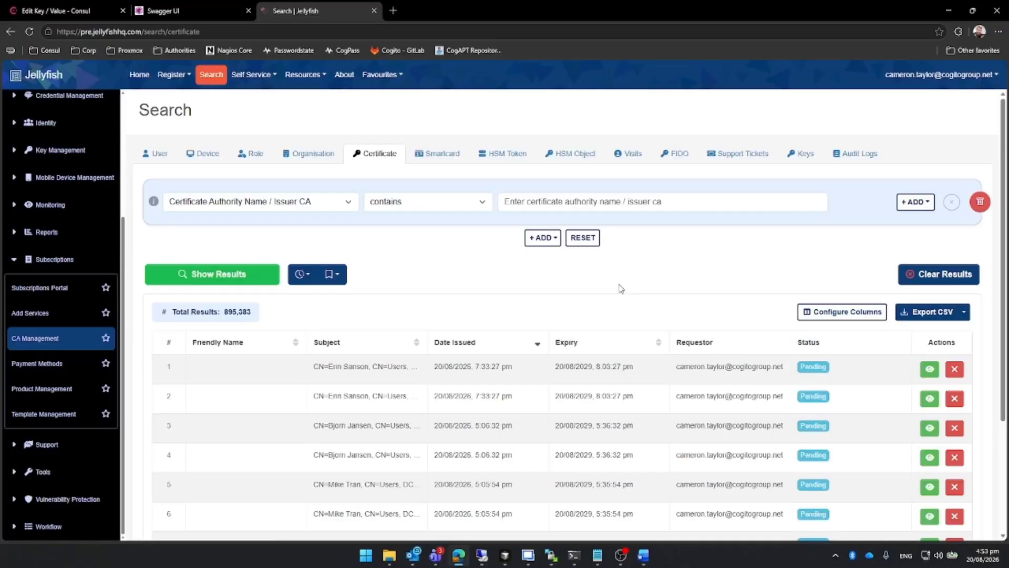
{"action": "left_click", "coordinate": [349, 203]}
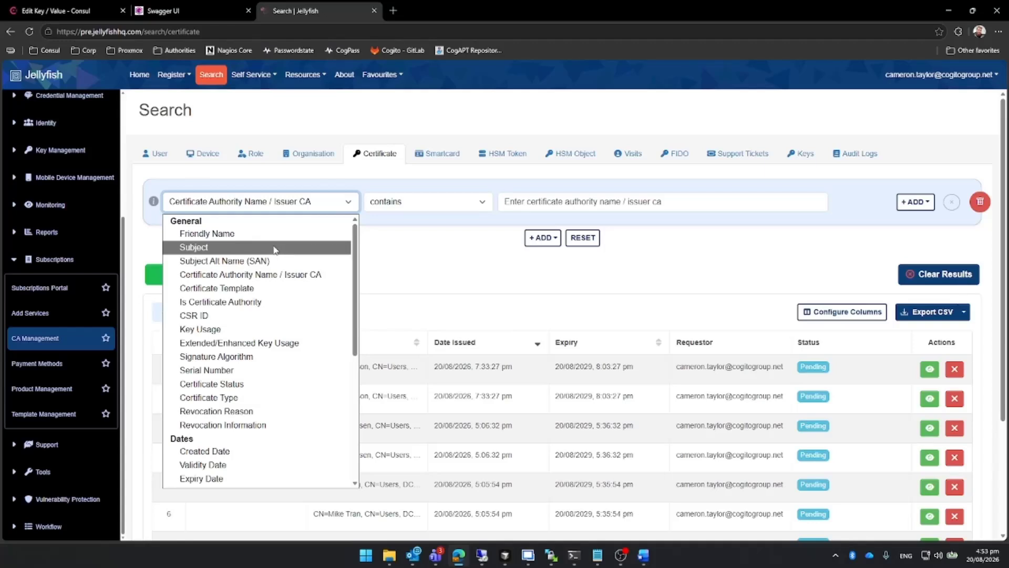
{"action": "left_click", "coordinate": [265, 274]}
{"action": "left_click", "coordinate": [409, 202]}
{"action": "left_click", "coordinate": [578, 202]}
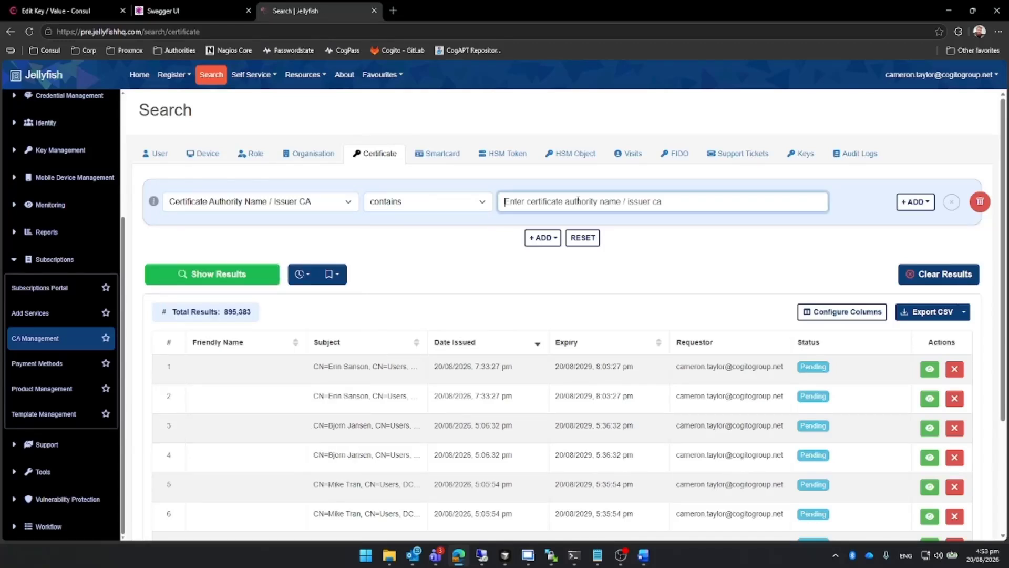
{"action": "type", "text": "entrust"}
Add an AND criterion for Subject containing the new user's first name and show the matching certificates.
{"action": "left_click", "coordinate": [548, 238]}
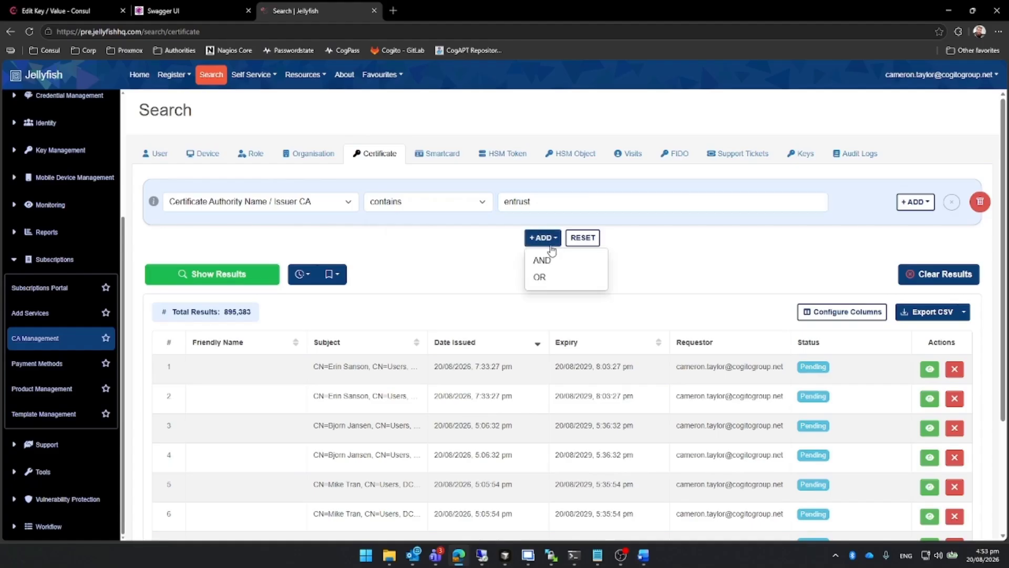
{"action": "left_click", "coordinate": [543, 260]}
{"action": "left_click", "coordinate": [260, 256]}
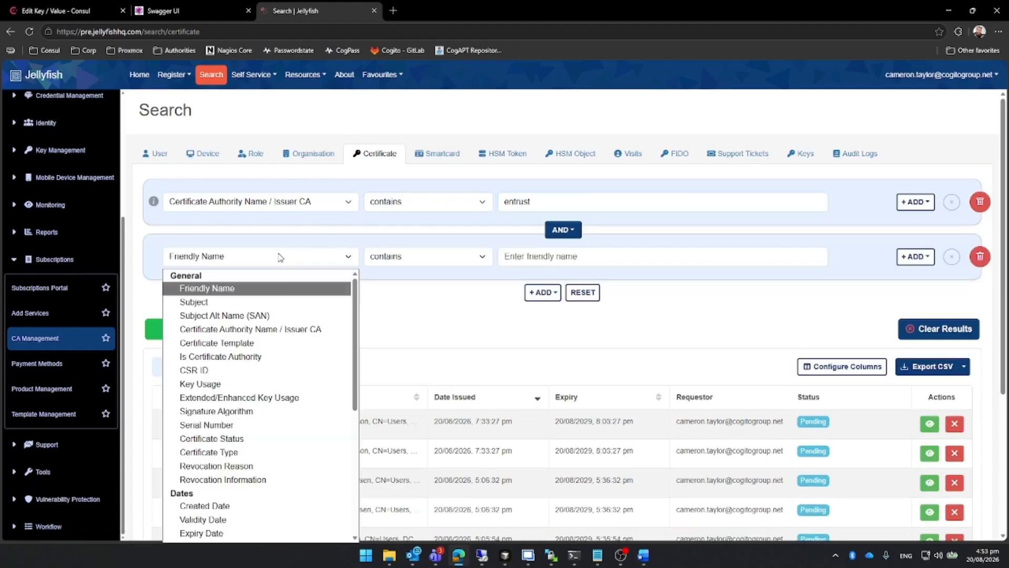
{"action": "left_click", "coordinate": [258, 302]}
{"action": "left_click", "coordinate": [505, 256]}
{"action": "type", "text": "adam"}
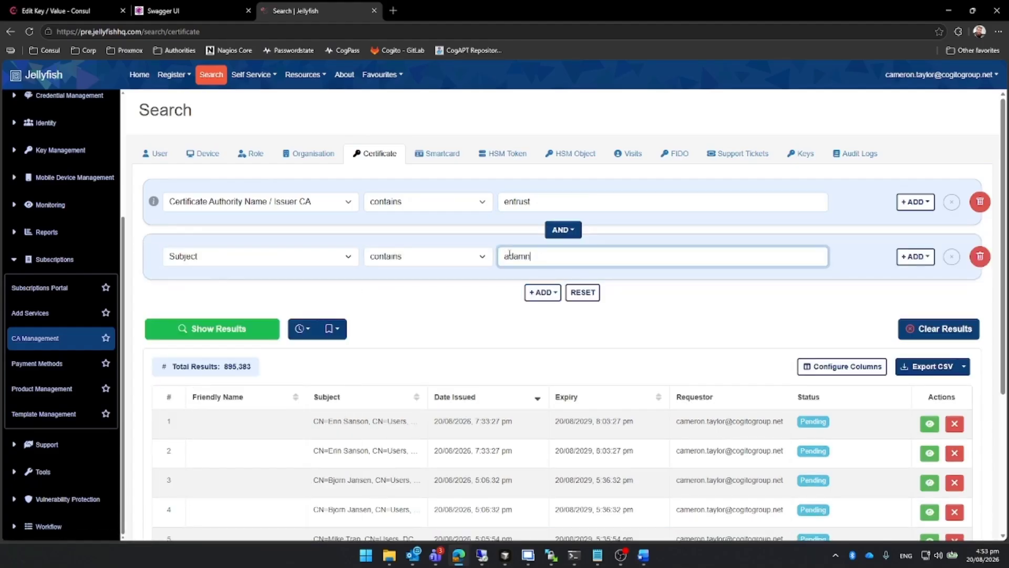
{"action": "left_click", "coordinate": [243, 329]}
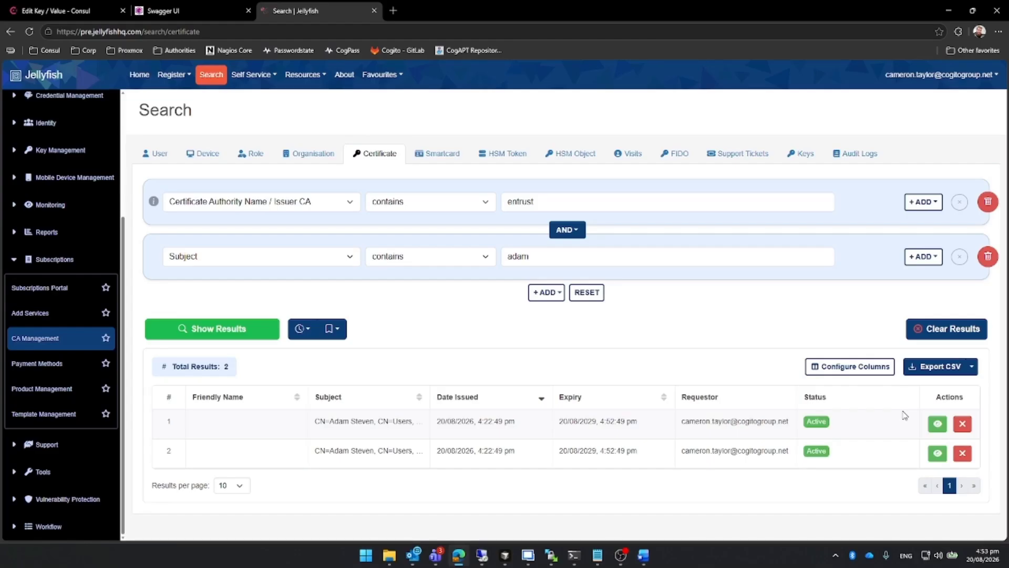
Open the first matching certificate and examine its subject, issuer, validity and signature details.
{"action": "left_click", "coordinate": [937, 423]}
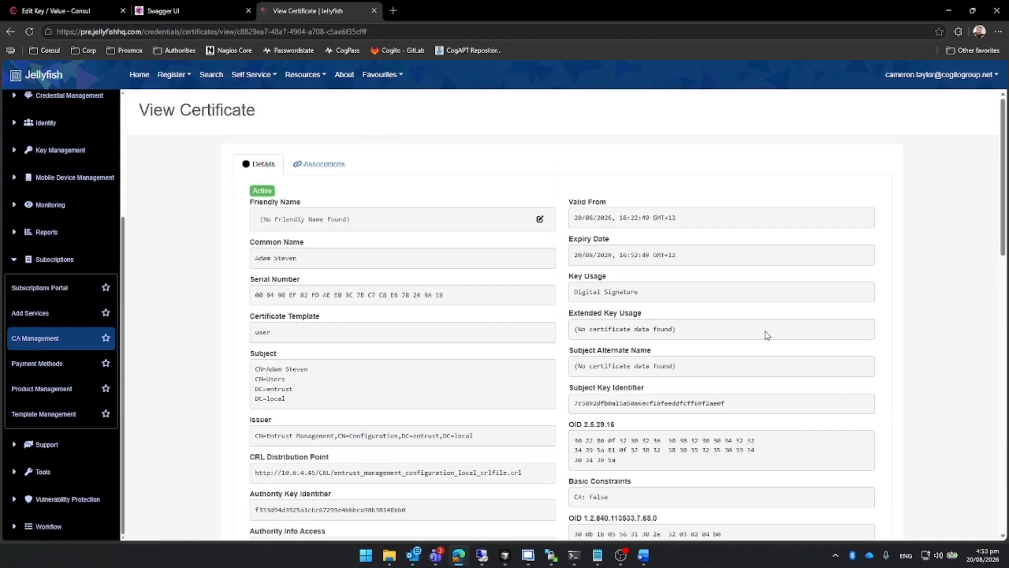
{"action": "scroll", "coordinate": [815, 366], "scroll_direction": "down", "scroll_amount": 4}
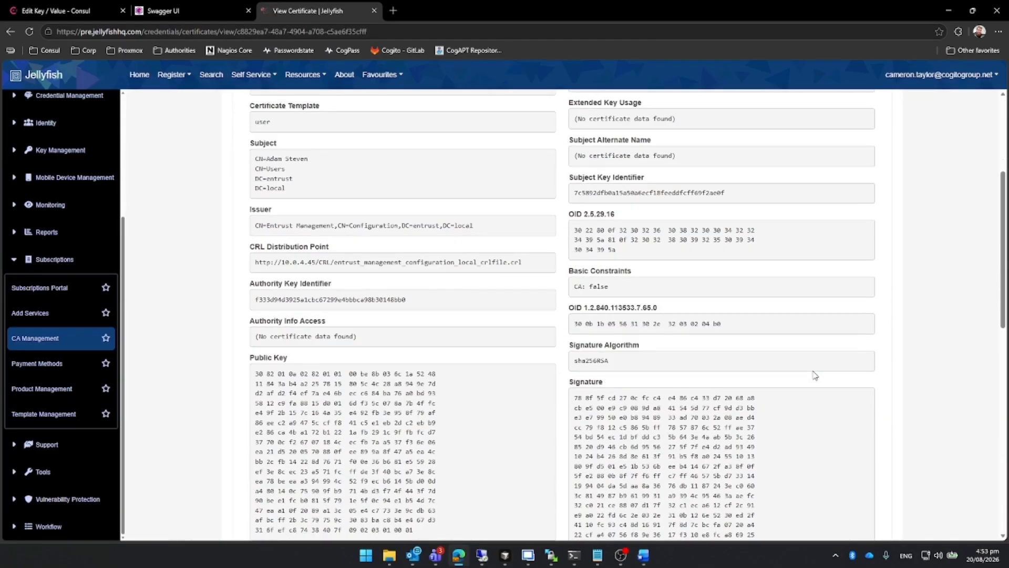
{"action": "scroll", "coordinate": [815, 375], "scroll_direction": "up", "scroll_amount": 1}
{"action": "scroll", "coordinate": [818, 375], "scroll_direction": "down", "scroll_amount": 5}
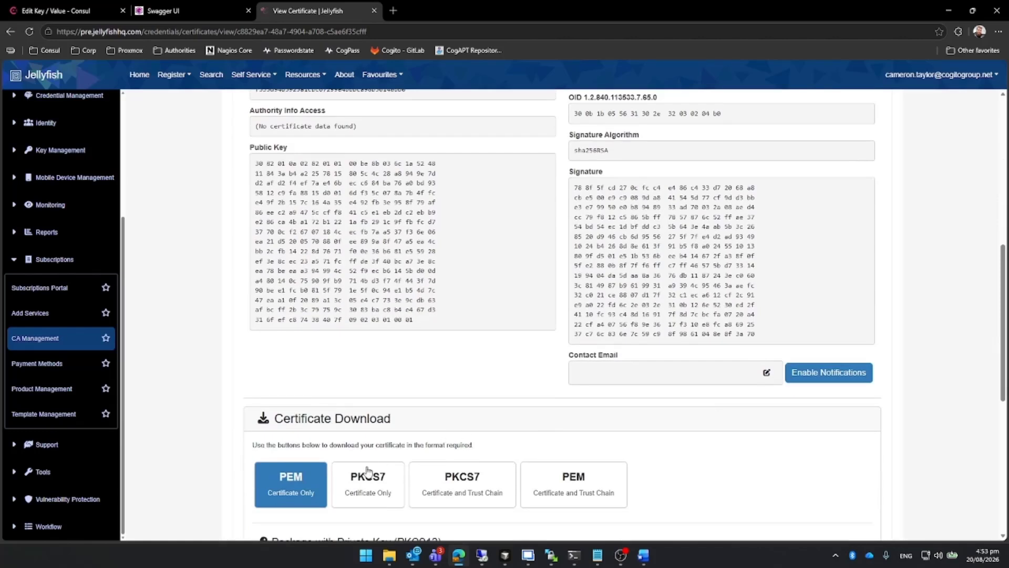
Download the certificate as PEM (Certificate Only), naming the .cer file with the user's first name, and keep the flagged file.
{"action": "left_click", "coordinate": [294, 476]}
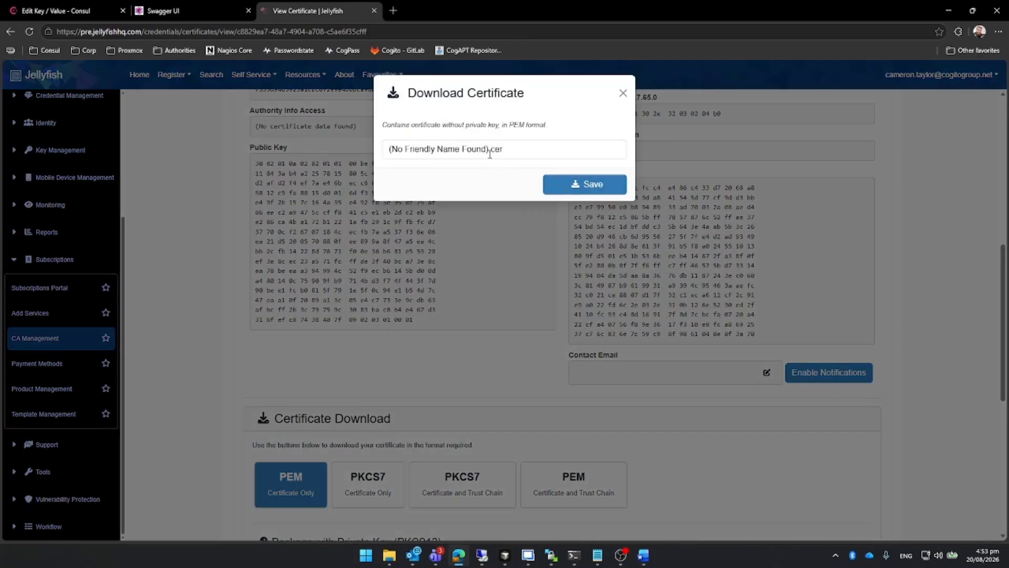
{"action": "left_click_drag", "start_coordinate": [489, 150], "coordinate": [370, 158]}
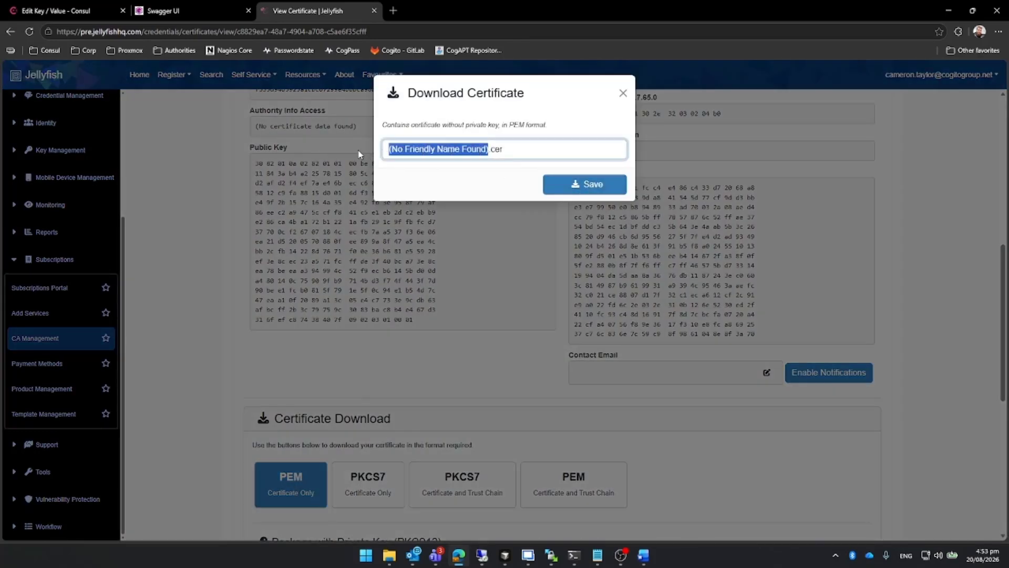
{"action": "type", "text": "adam"}
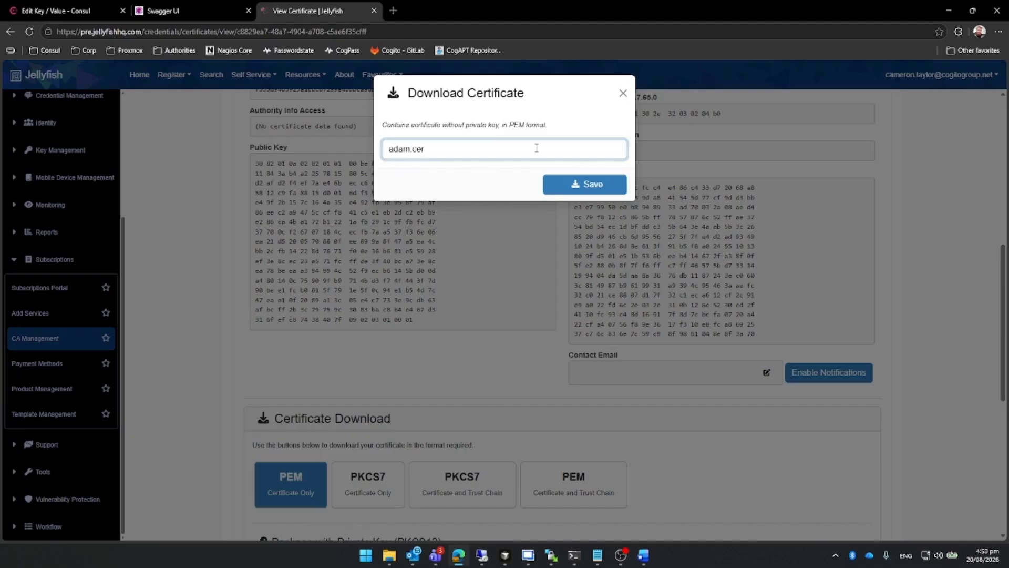
{"action": "left_click", "coordinate": [581, 182]}
{"action": "left_click", "coordinate": [965, 33]}
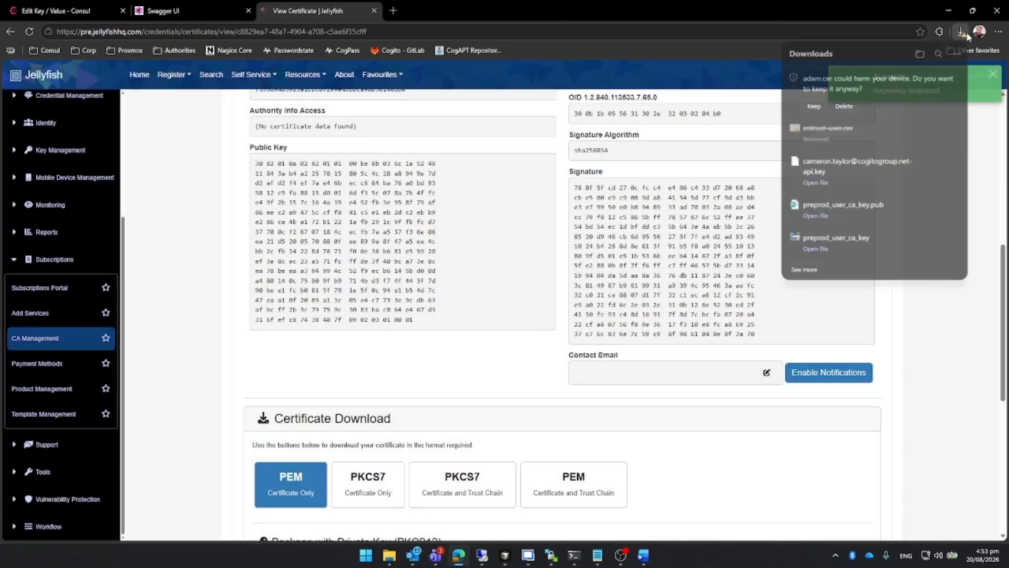
{"action": "left_click", "coordinate": [813, 105]}
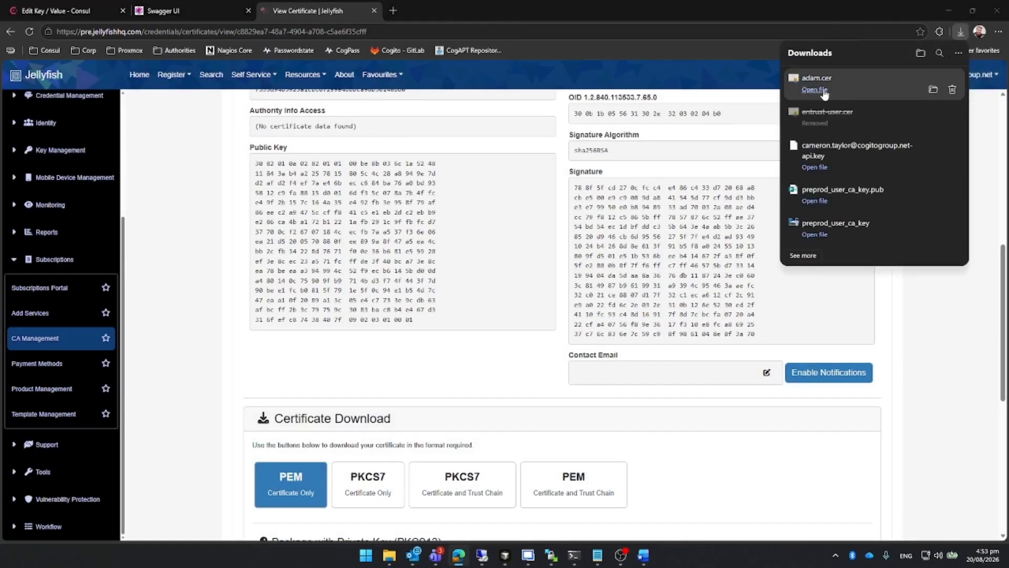
Open the downloaded certificate file, examine its details and issuer field, and close it to return to the Jellyfish certificate page.
{"action": "left_click", "coordinate": [813, 90]}
{"action": "left_click", "coordinate": [541, 286]}
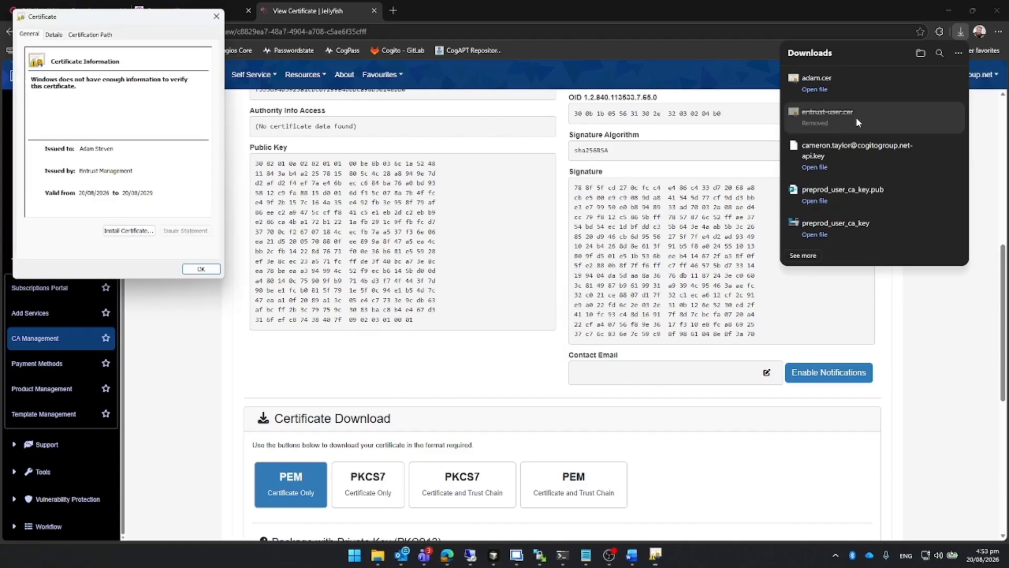
{"action": "left_click", "coordinate": [656, 555]}
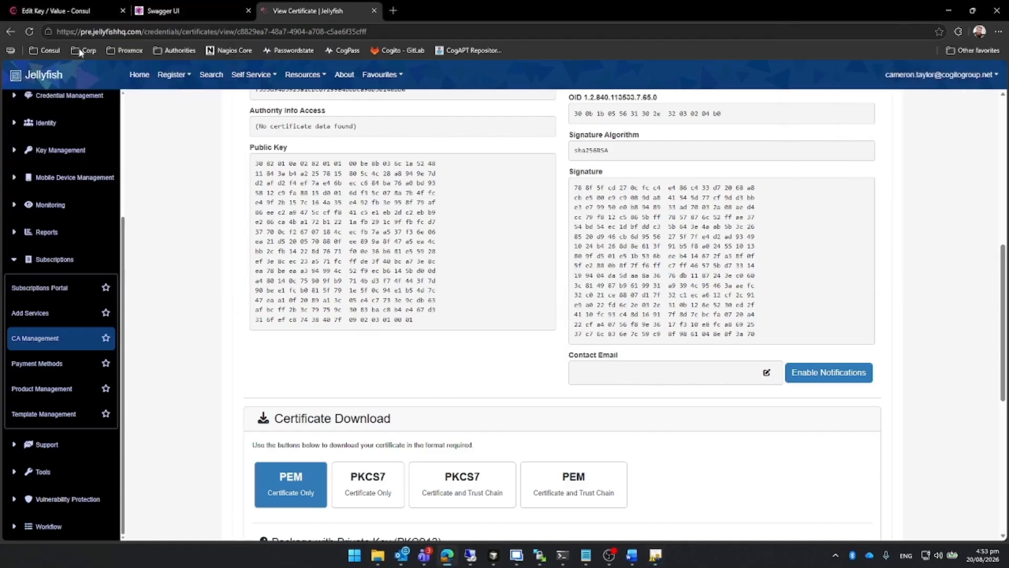
{"action": "left_click", "coordinate": [657, 554]}
{"action": "left_click_drag", "start_coordinate": [63, 19], "coordinate": [541, 95]}
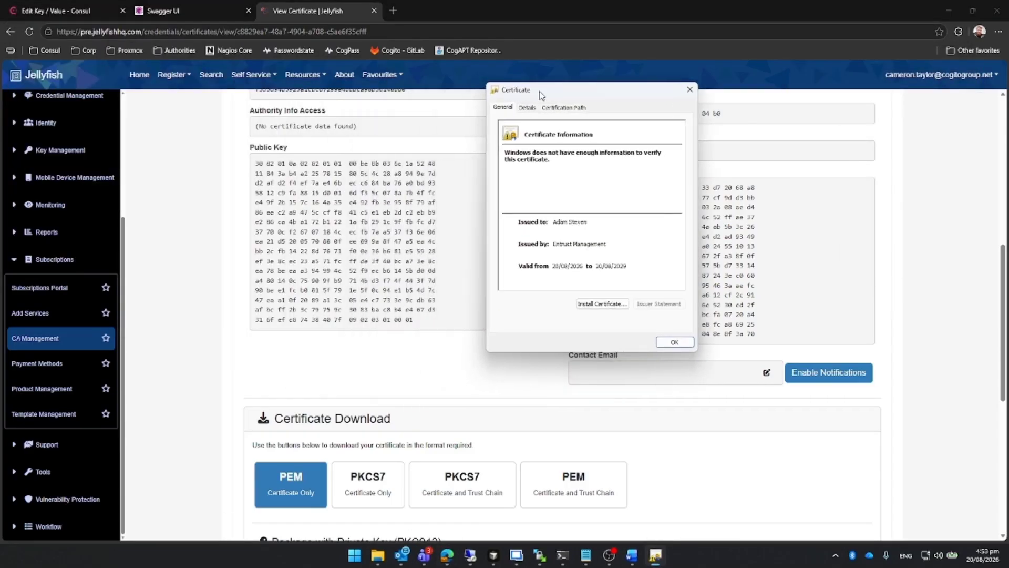
{"action": "left_click", "coordinate": [572, 108]}
{"action": "left_click", "coordinate": [530, 109]}
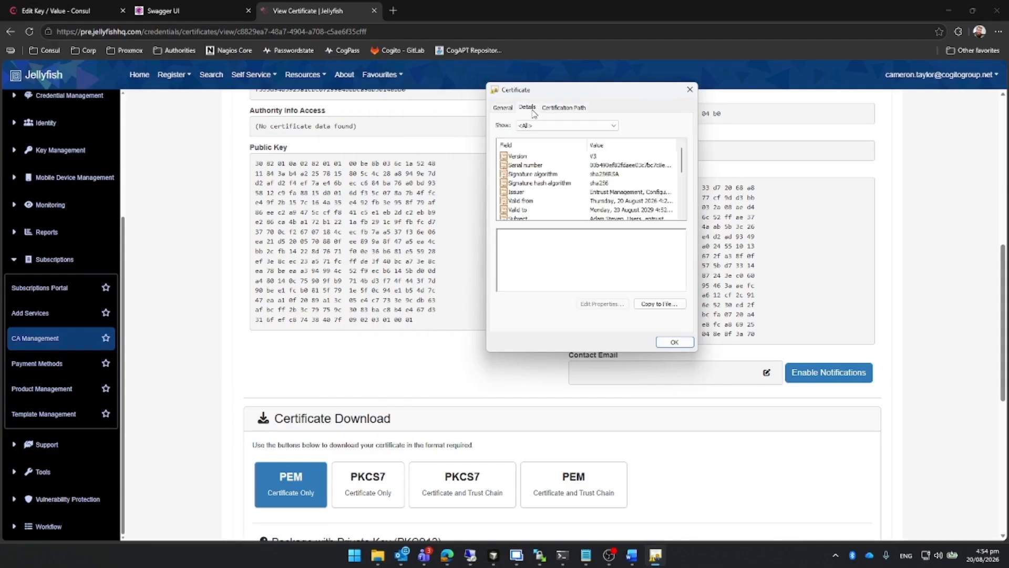
{"action": "left_click", "coordinate": [541, 192]}
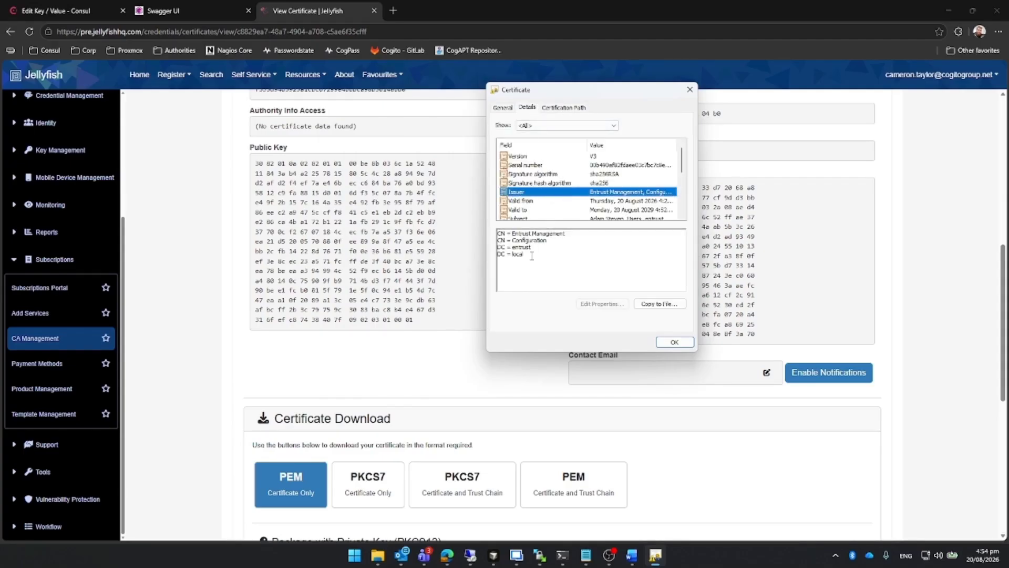
{"action": "left_click", "coordinate": [690, 90]}
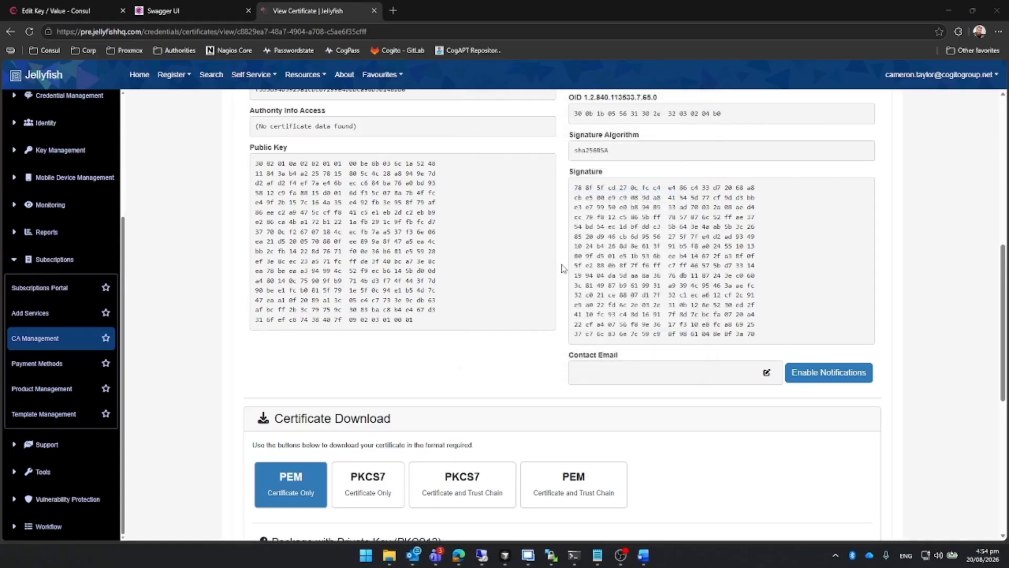
{"action": "scroll", "coordinate": [556, 275], "scroll_direction": "up", "scroll_amount": 1}
{"action": "scroll", "coordinate": [557, 276], "scroll_direction": "up", "scroll_amount": 5}
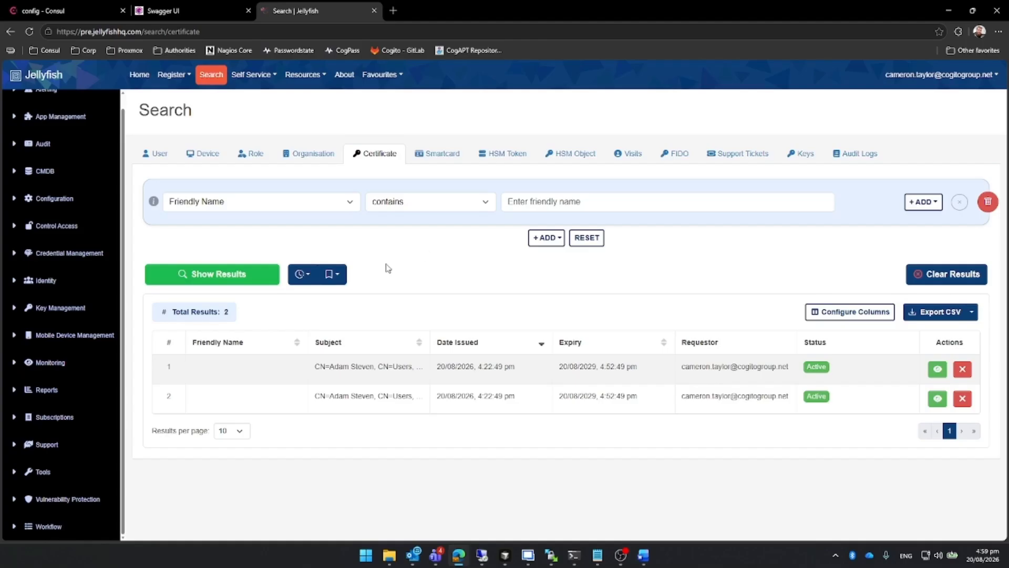
Start a new user certificate registration and select the signed-in administrator's own account as the certificate's user.
{"action": "left_click", "coordinate": [174, 74]}
{"action": "left_click", "coordinate": [272, 110]}
{"action": "left_click", "coordinate": [174, 74]}
{"action": "left_click", "coordinate": [206, 135]}
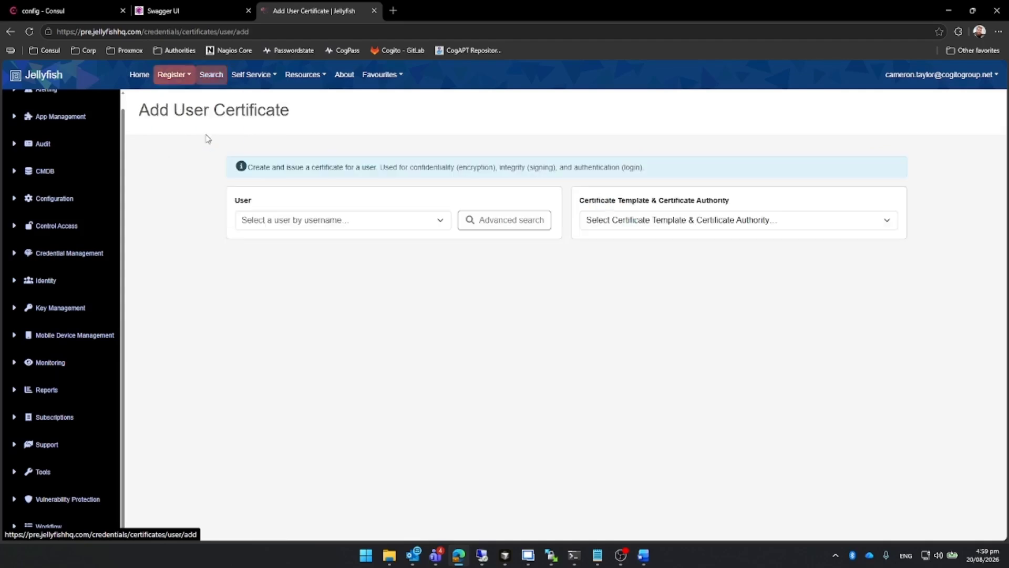
{"action": "left_click", "coordinate": [326, 221]}
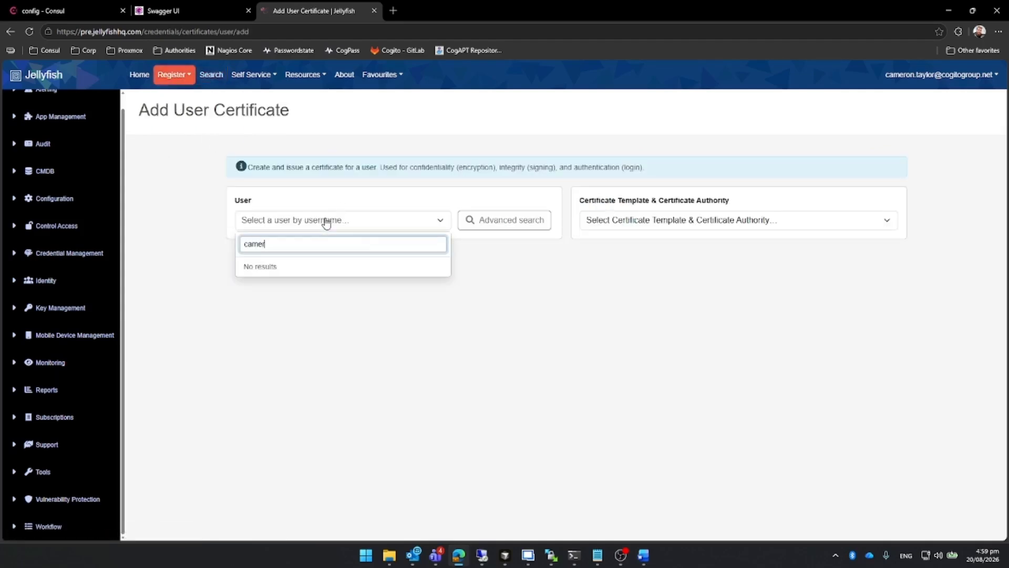
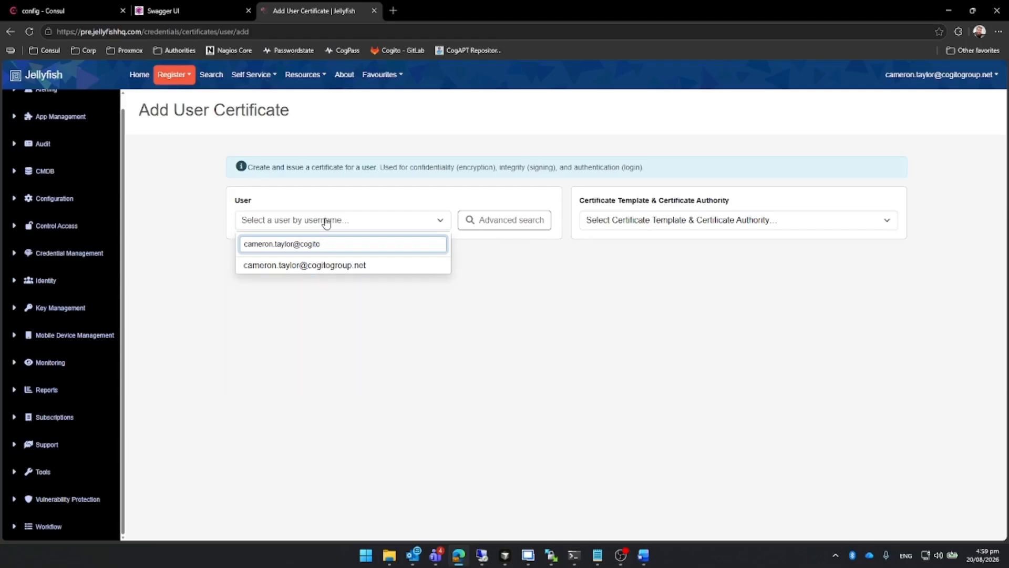
{"action": "left_click", "coordinate": [365, 269]}
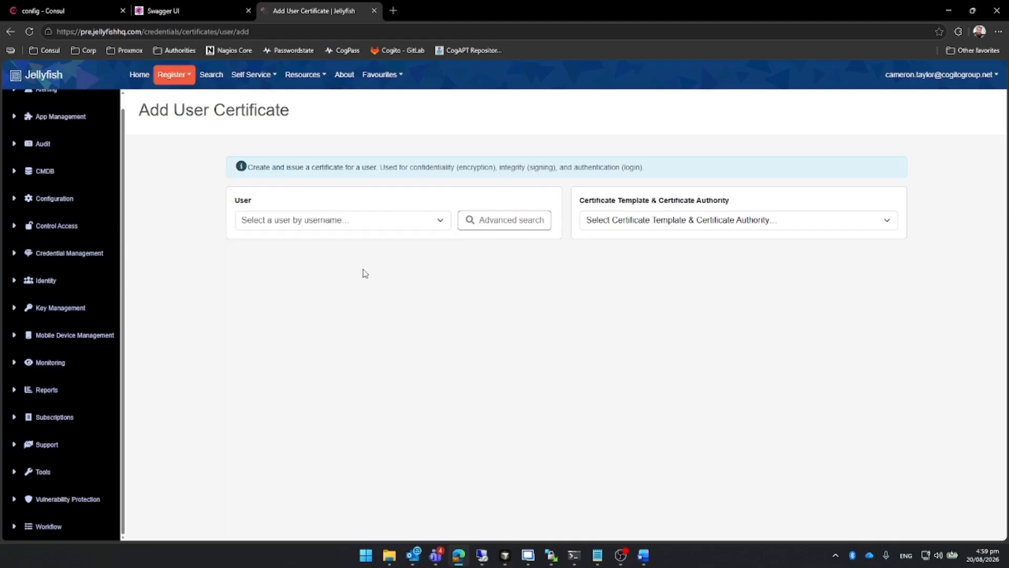
{"action": "left_click", "coordinate": [343, 224]}
{"action": "left_click", "coordinate": [424, 263]}
Filter the certificate templates for entrust and select Entrust ACME TLS Server : Entrust CA 01.
{"action": "left_click", "coordinate": [613, 220]}
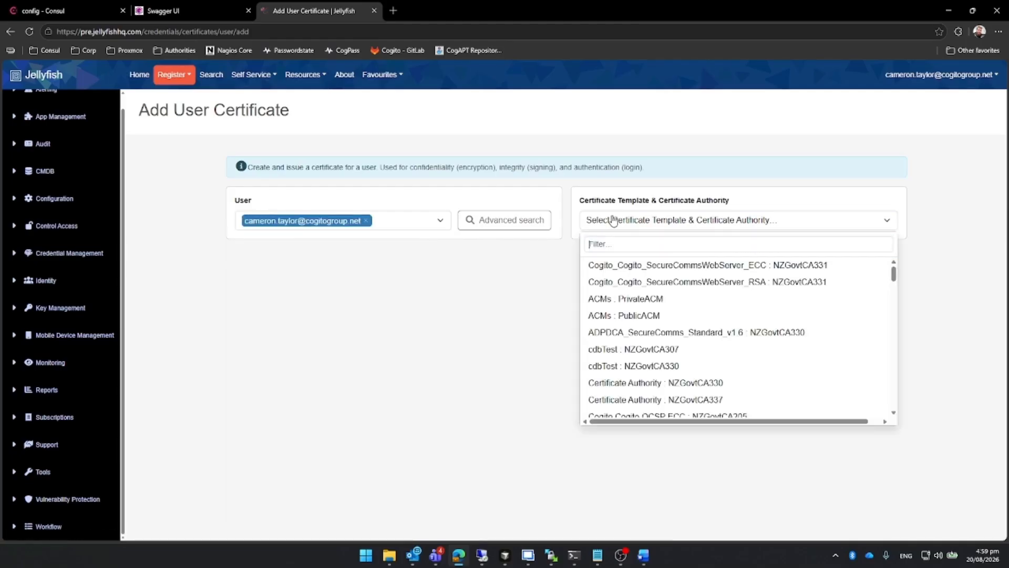
{"action": "type", "text": "er . Entru"}
{"action": "type", "text": "st"}
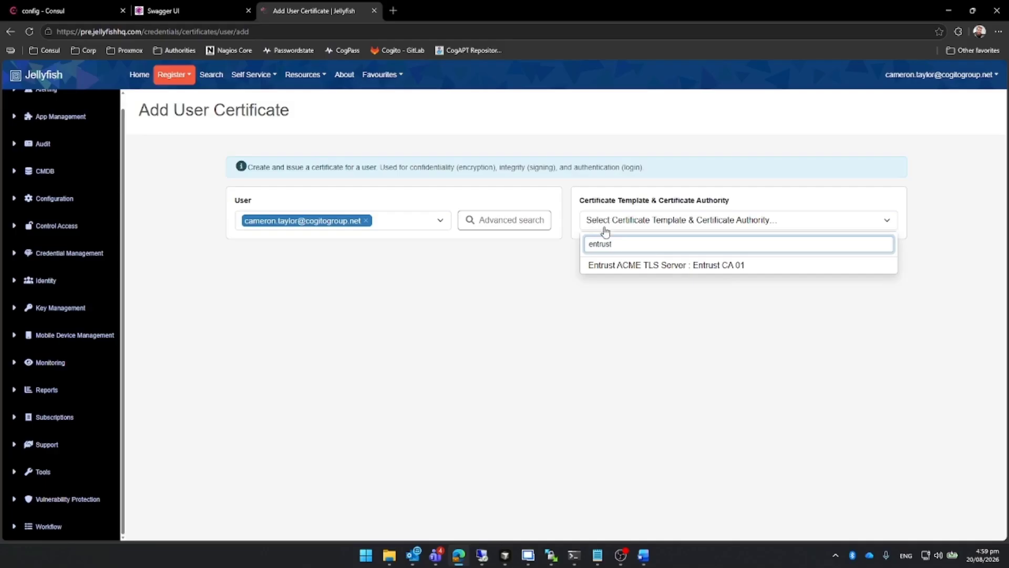
{"action": "left_click", "coordinate": [628, 265]}
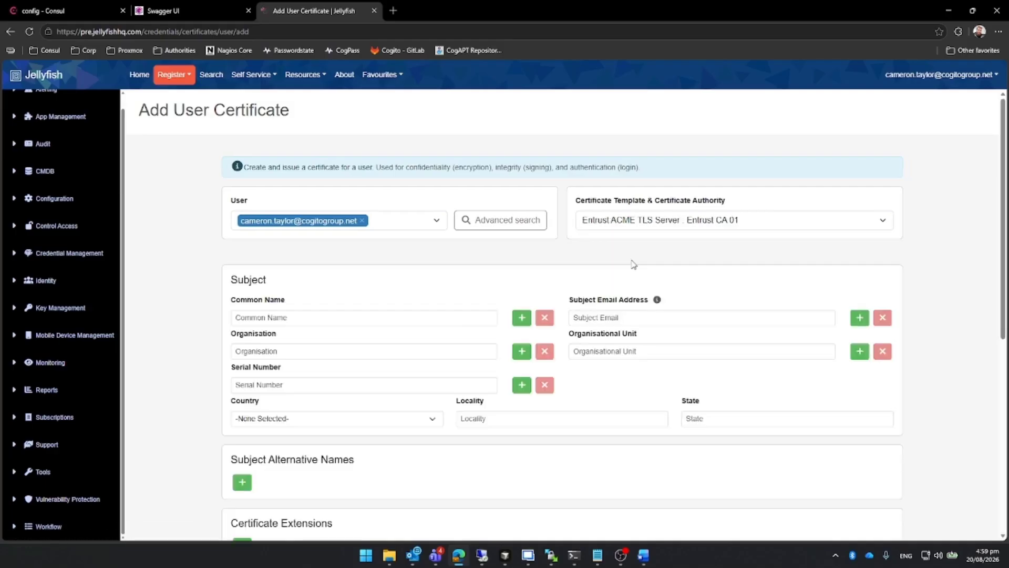
Set the certificate subject's Common Name to Entrust End Entity.
{"action": "left_click", "coordinate": [399, 316]}
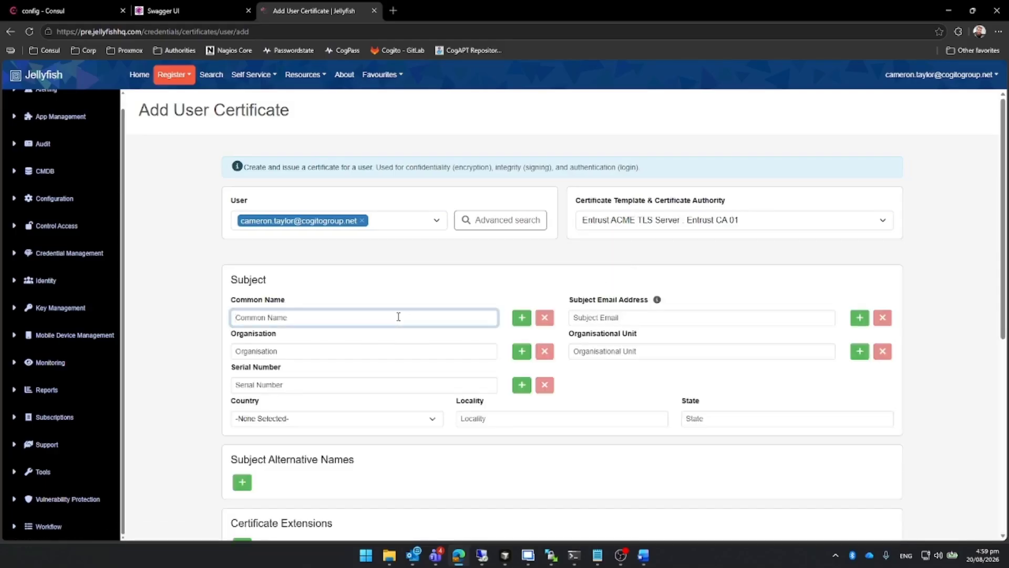
{"action": "type", "text": "Entrust End Entity"}
Add a DNS Name subject alternative name of entrust-ee and submit the certificate request.
{"action": "scroll", "coordinate": [399, 316], "scroll_direction": "down", "scroll_amount": 3}
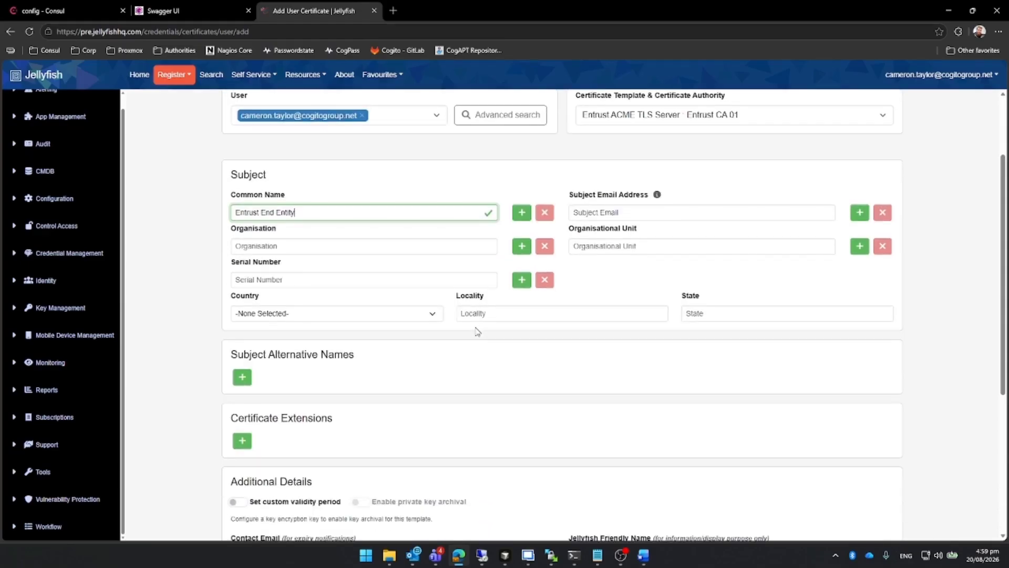
{"action": "left_click", "coordinate": [241, 323]}
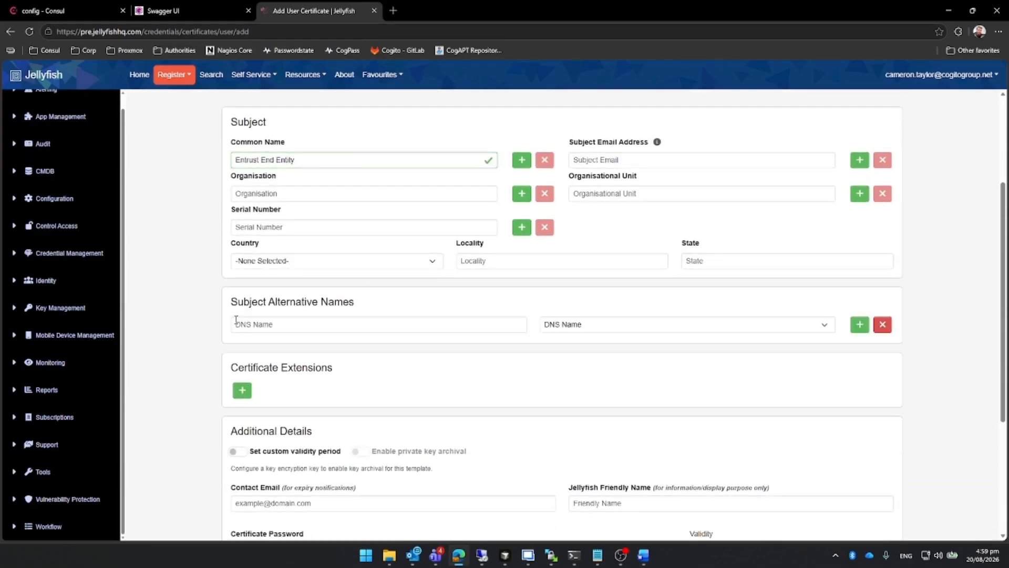
{"action": "left_click", "coordinate": [258, 323]}
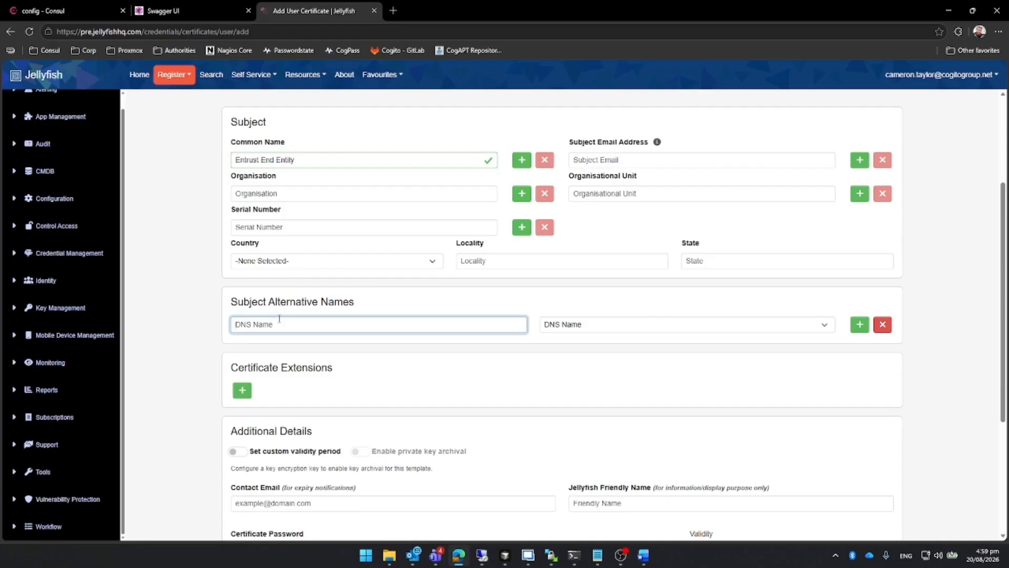
{"action": "type", "text": "entrust-ee"}
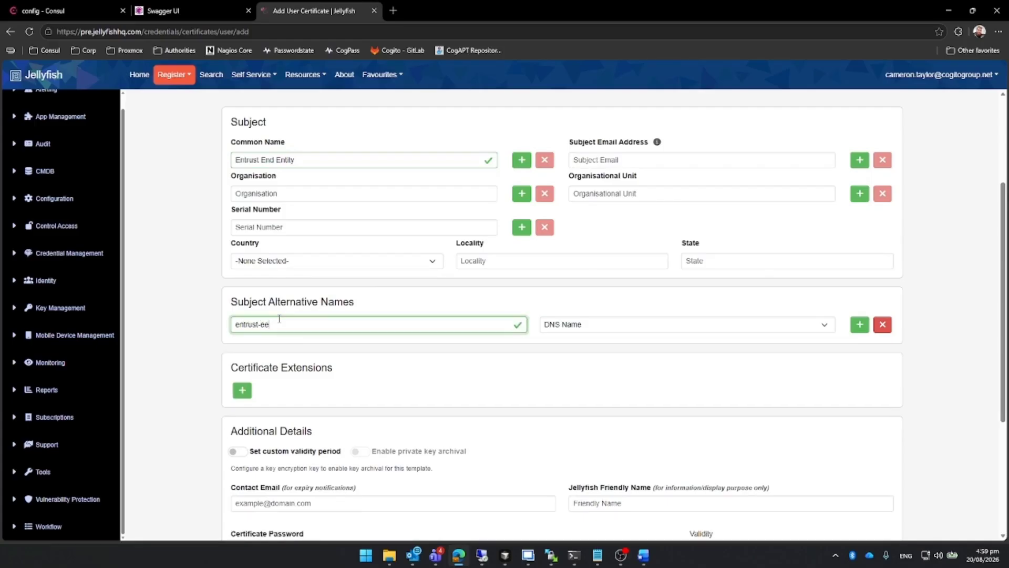
{"action": "scroll", "coordinate": [462, 383], "scroll_direction": "down", "scroll_amount": 4}
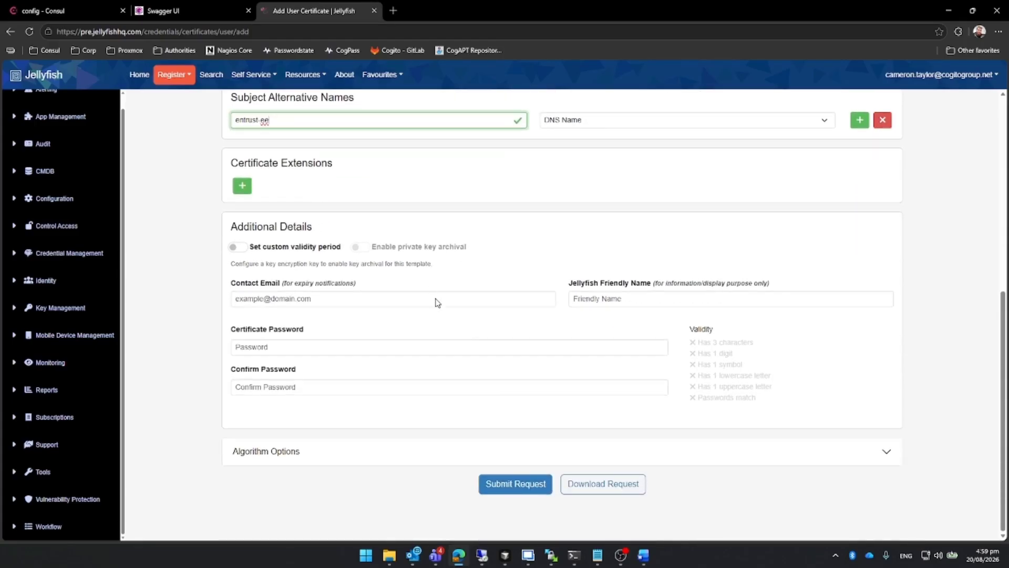
{"action": "left_click", "coordinate": [507, 481]}
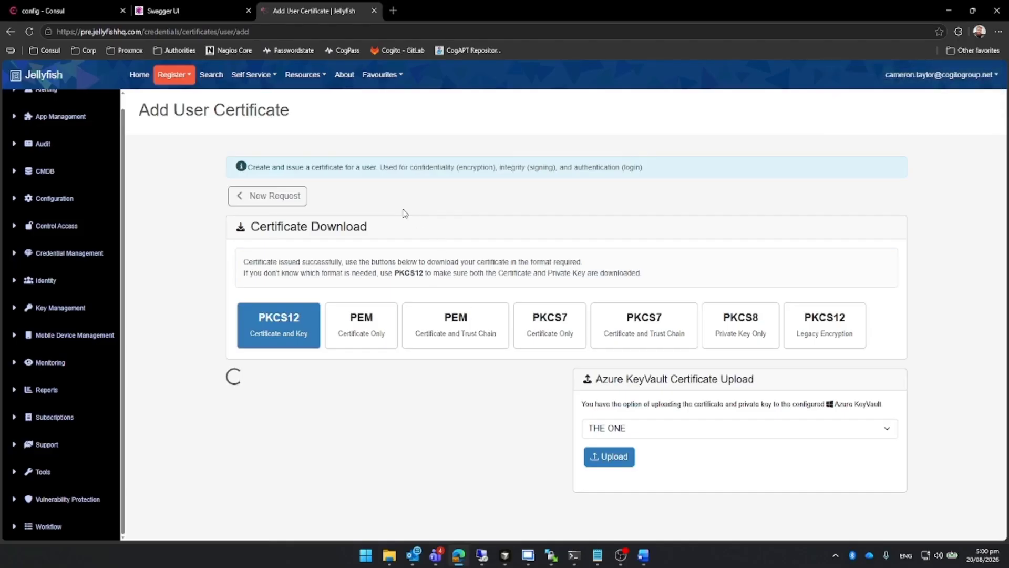
Return to the certificate search and set its first criterion to Certificate Authority Name / Issuer CA contains entrust.
{"action": "left_click", "coordinate": [211, 75]}
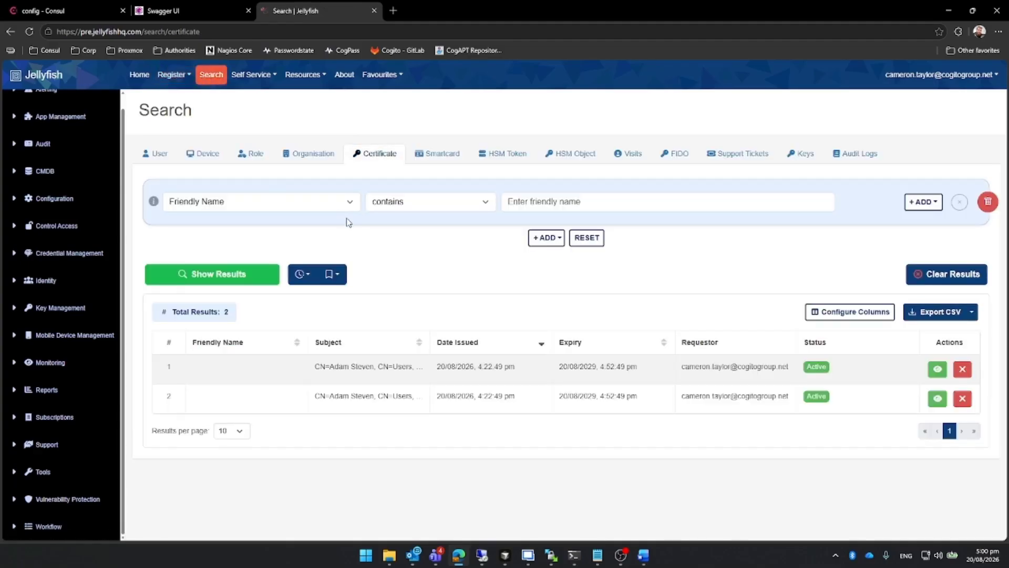
{"action": "left_click", "coordinate": [322, 206]}
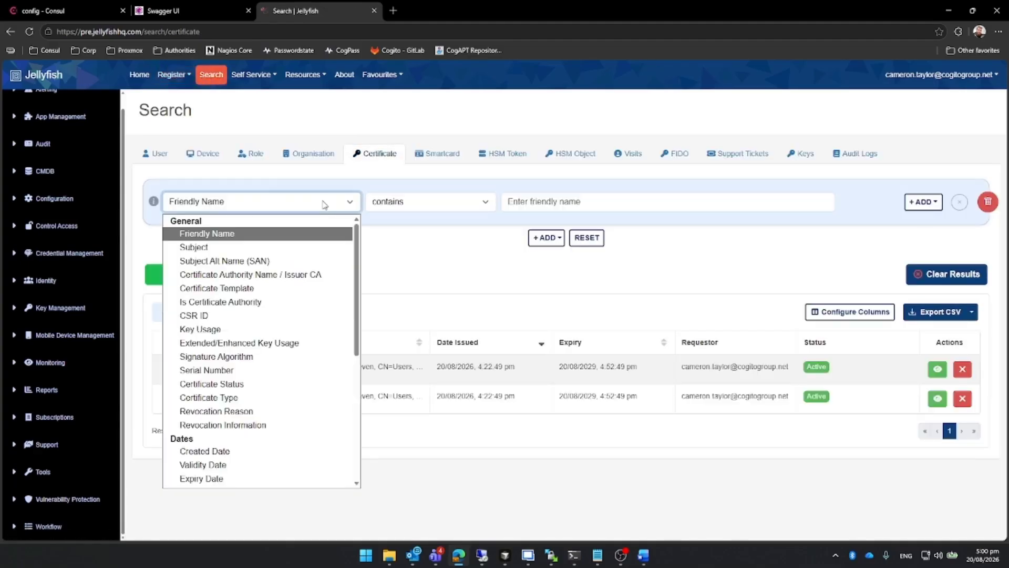
{"action": "left_click", "coordinate": [291, 273]}
{"action": "left_click", "coordinate": [540, 200]}
{"action": "type", "text": "entrust"}
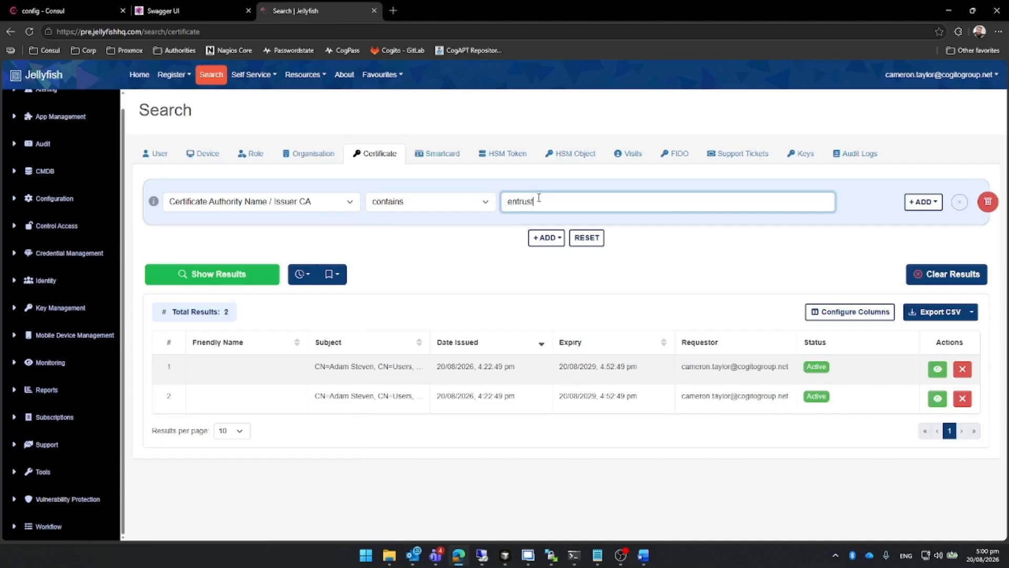
Add an AND criterion for Subject contains end and show the matching certificates.
{"action": "left_click", "coordinate": [548, 239]}
{"action": "left_click", "coordinate": [546, 260]}
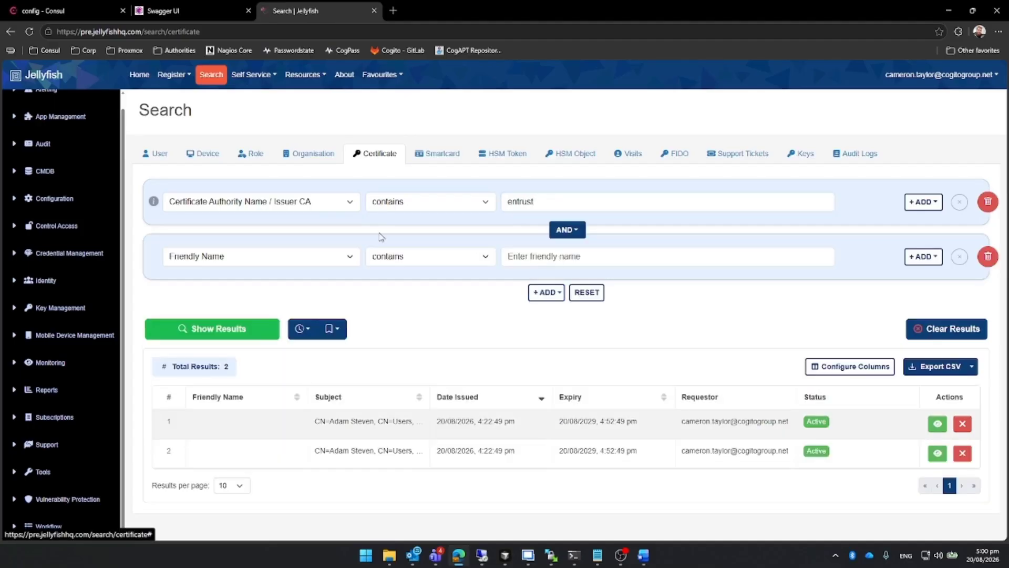
{"action": "left_click", "coordinate": [294, 255]}
{"action": "left_click", "coordinate": [315, 300]}
{"action": "left_click", "coordinate": [430, 256]}
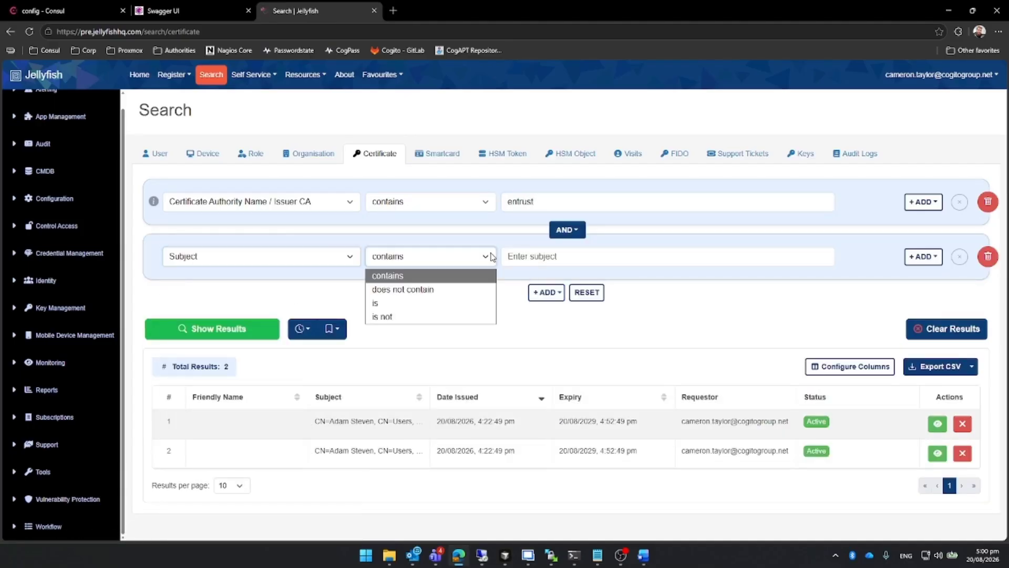
{"action": "left_click", "coordinate": [551, 257]}
{"action": "type", "text": "entr"}
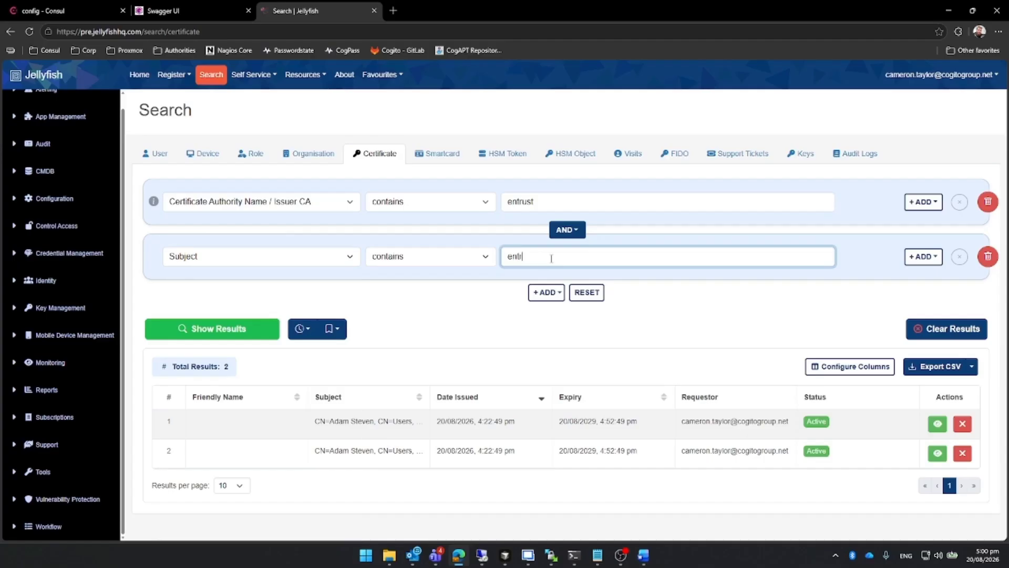
{"action": "type", "text": "u"}
{"action": "key", "text": "BackSpace"}
{"action": "key", "text": "BackSpace"}
{"action": "key", "text": "BackSpace"}
{"action": "key", "text": "BackSpace"}
{"action": "type", "text": "nd"}
{"action": "key", "text": "Return"}
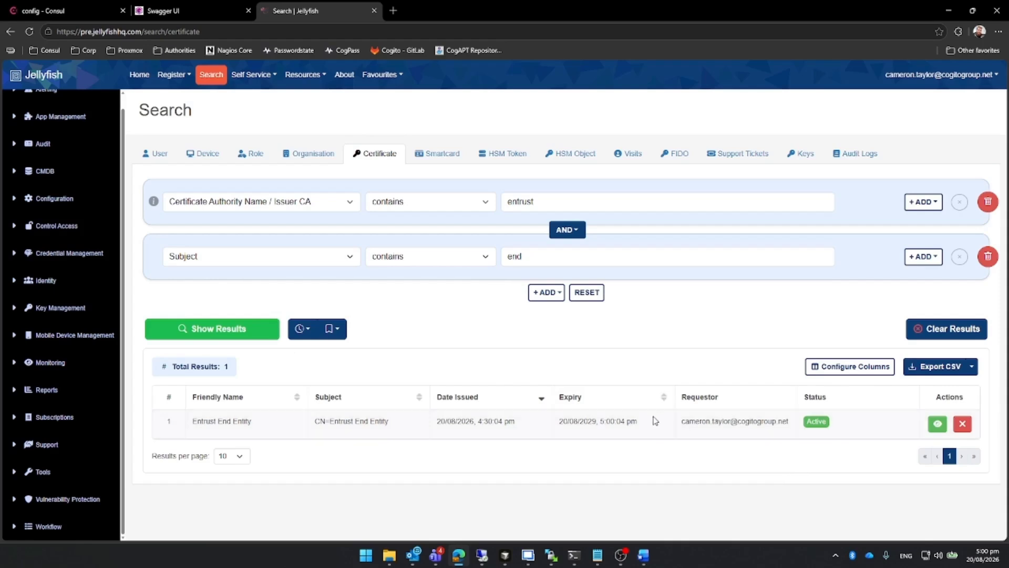
Open the Entrust End Entity certificate and examine its template, subject, issuer, CRL distribution point and download options.
{"action": "left_click", "coordinate": [937, 424]}
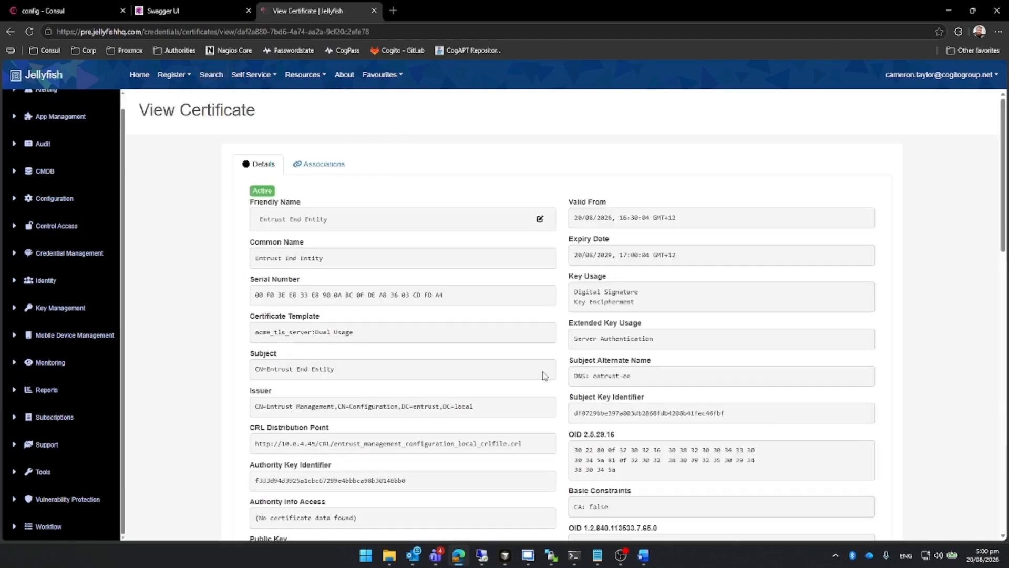
{"action": "scroll", "coordinate": [539, 374], "scroll_direction": "down", "scroll_amount": 1}
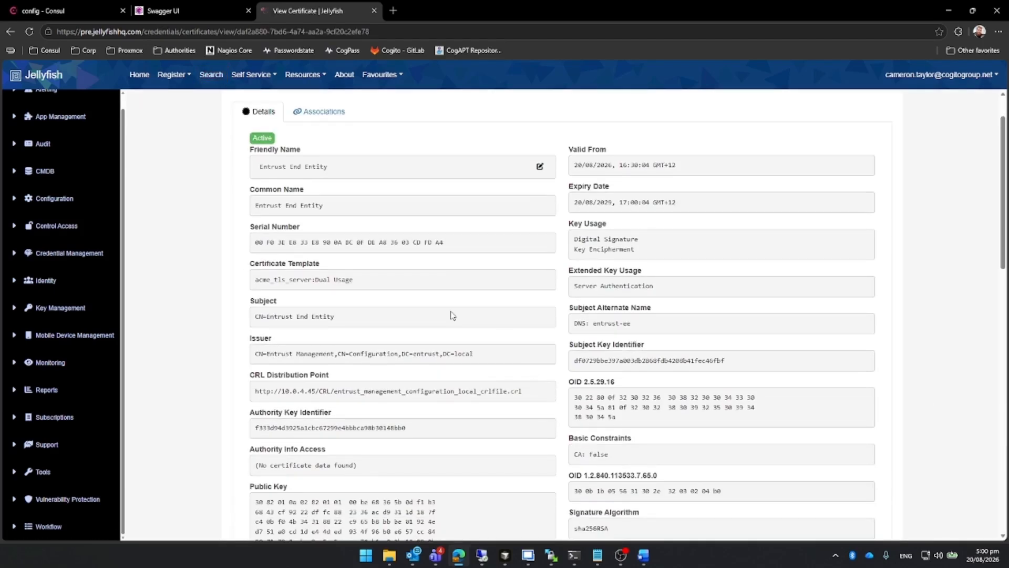
{"action": "scroll", "coordinate": [435, 314], "scroll_direction": "down", "scroll_amount": 1}
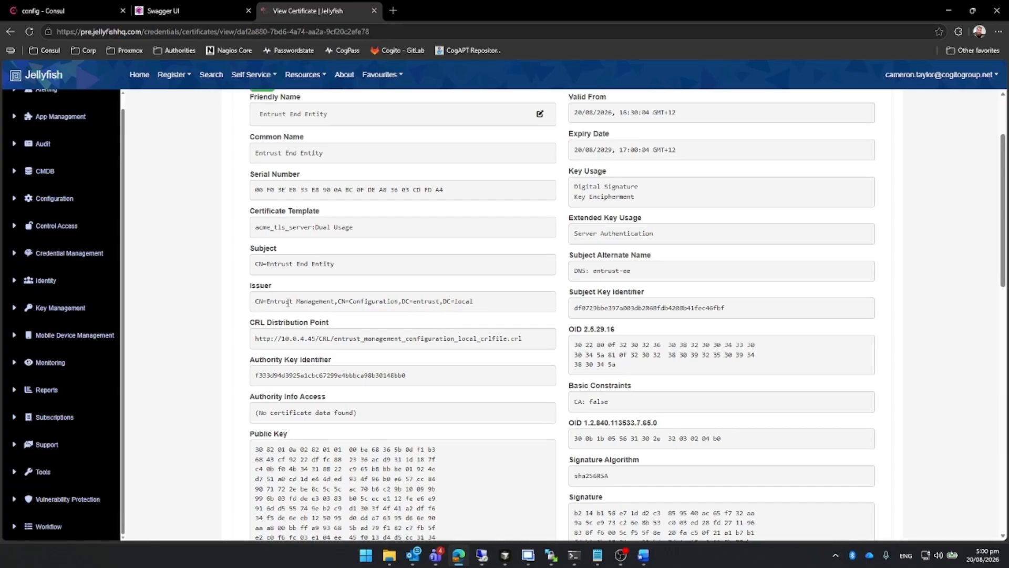
{"action": "scroll", "coordinate": [368, 316], "scroll_direction": "up", "scroll_amount": 1}
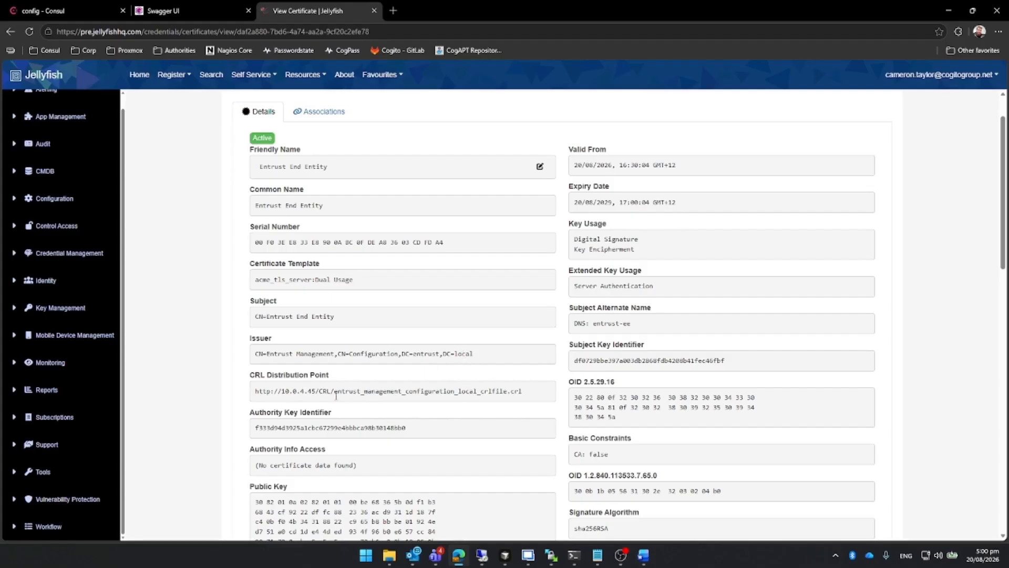
{"action": "scroll", "coordinate": [326, 426], "scroll_direction": "down", "scroll_amount": 10}
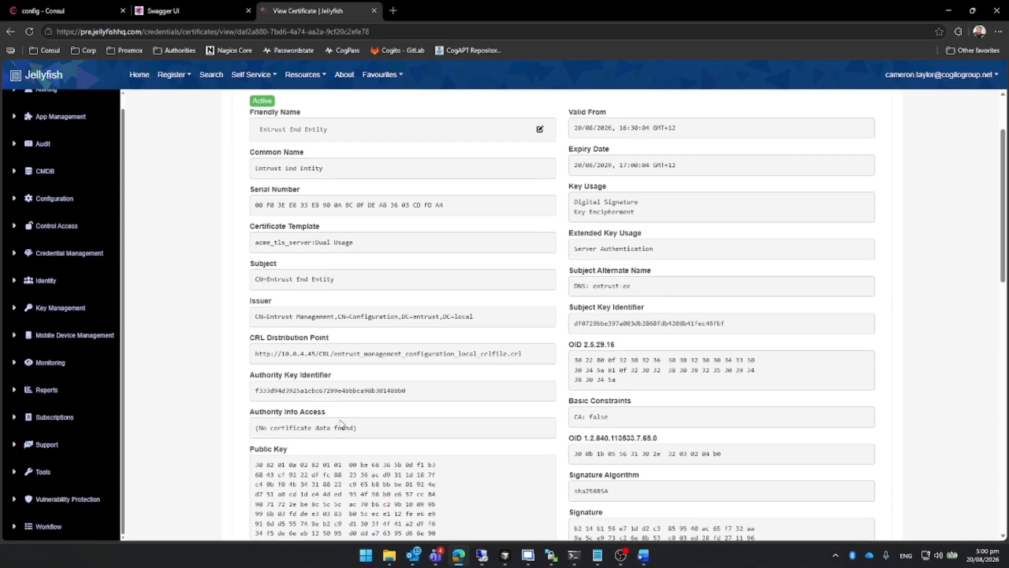
{"action": "scroll", "coordinate": [358, 405], "scroll_direction": "down", "scroll_amount": 1}
{"action": "scroll", "coordinate": [357, 404], "scroll_direction": "up", "scroll_amount": 1}
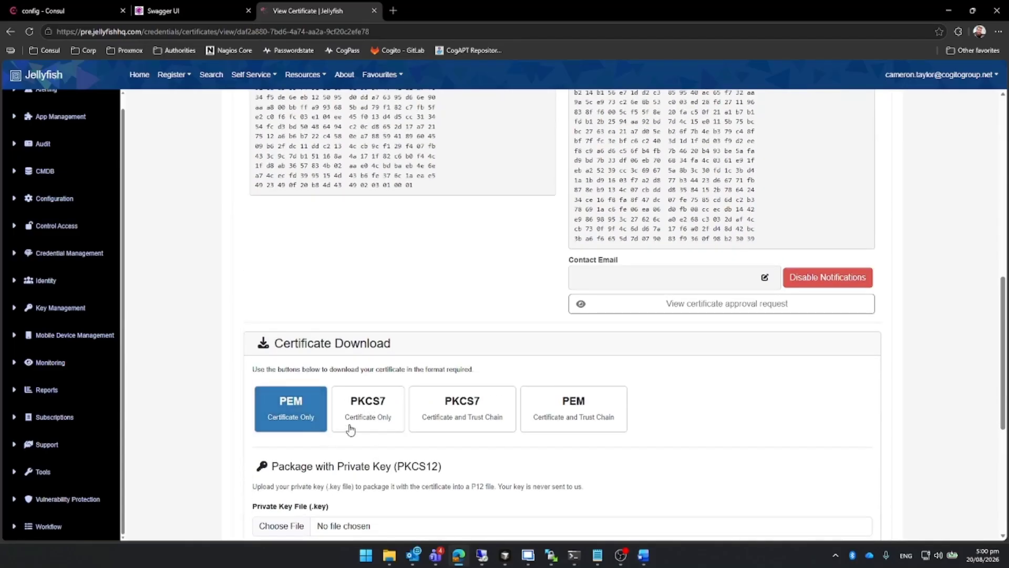
View the certificate's approval request, review its details and signing request, and return to the certificate.
{"action": "left_click", "coordinate": [613, 311]}
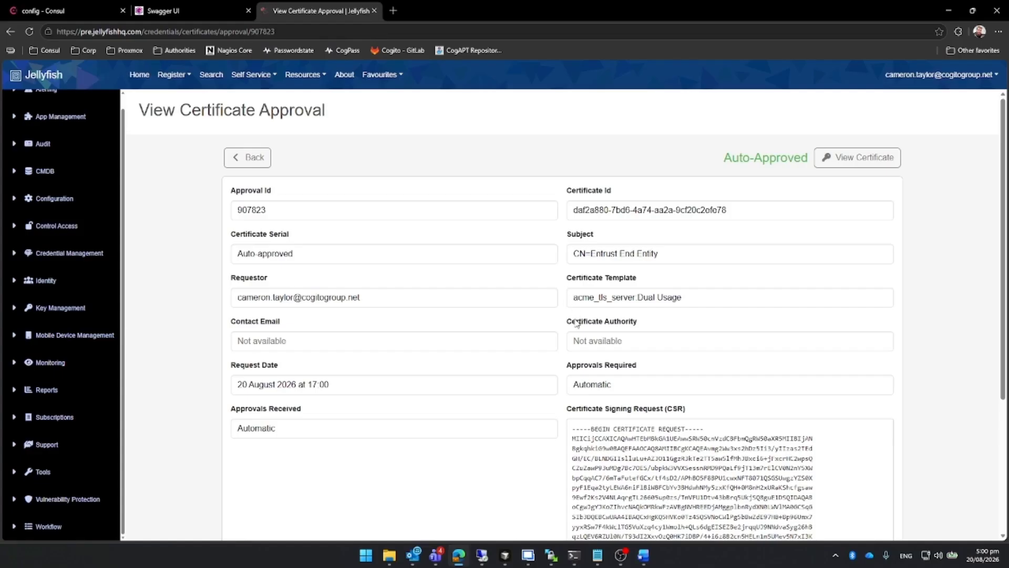
{"action": "scroll", "coordinate": [581, 320], "scroll_direction": "down", "scroll_amount": 5}
{"action": "scroll", "coordinate": [585, 329], "scroll_direction": "up", "scroll_amount": 4}
{"action": "left_click", "coordinate": [872, 162]}
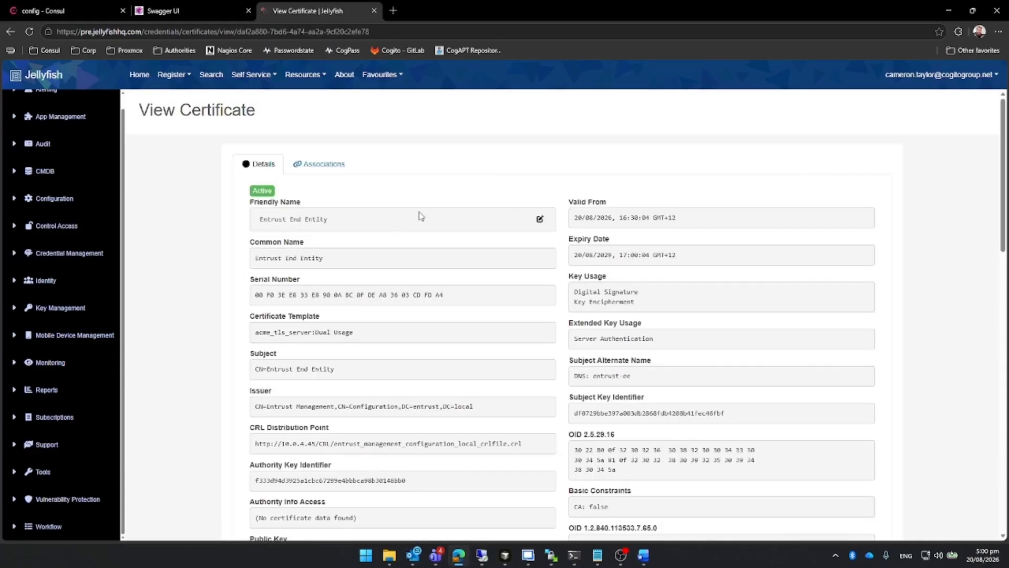
Revoke the Entrust End Entity certificate with Cessation Of Operation as the reason.
{"action": "scroll", "coordinate": [408, 322], "scroll_direction": "down", "scroll_amount": 12}
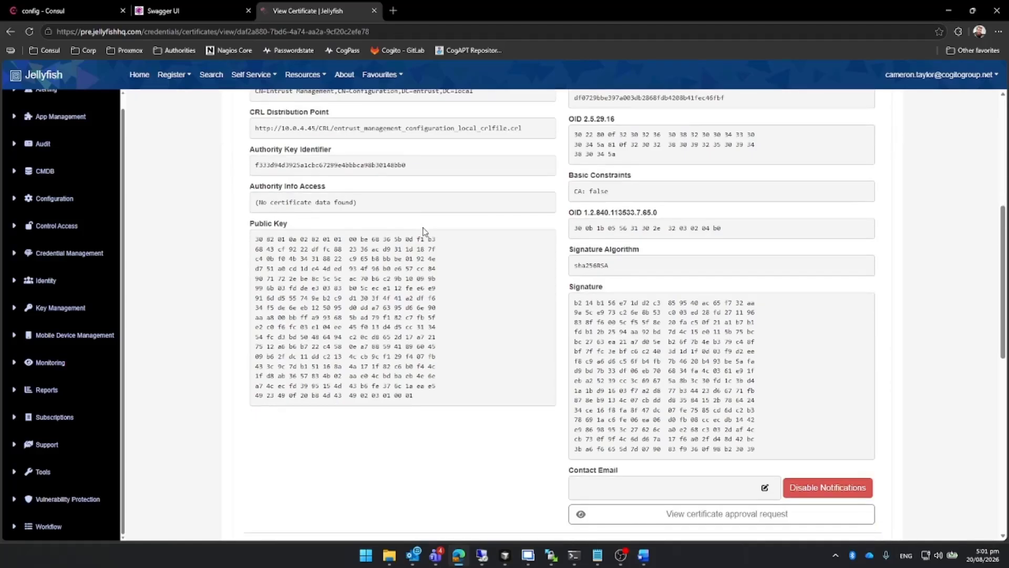
{"action": "scroll", "coordinate": [407, 322], "scroll_direction": "down", "scroll_amount": 4}
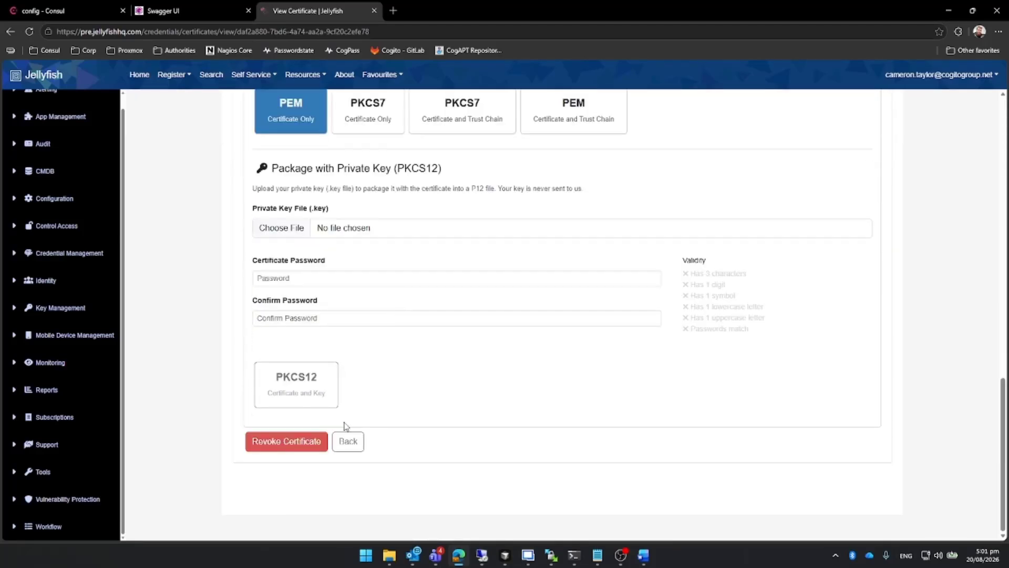
{"action": "left_click", "coordinate": [292, 442]}
{"action": "left_click", "coordinate": [470, 269]}
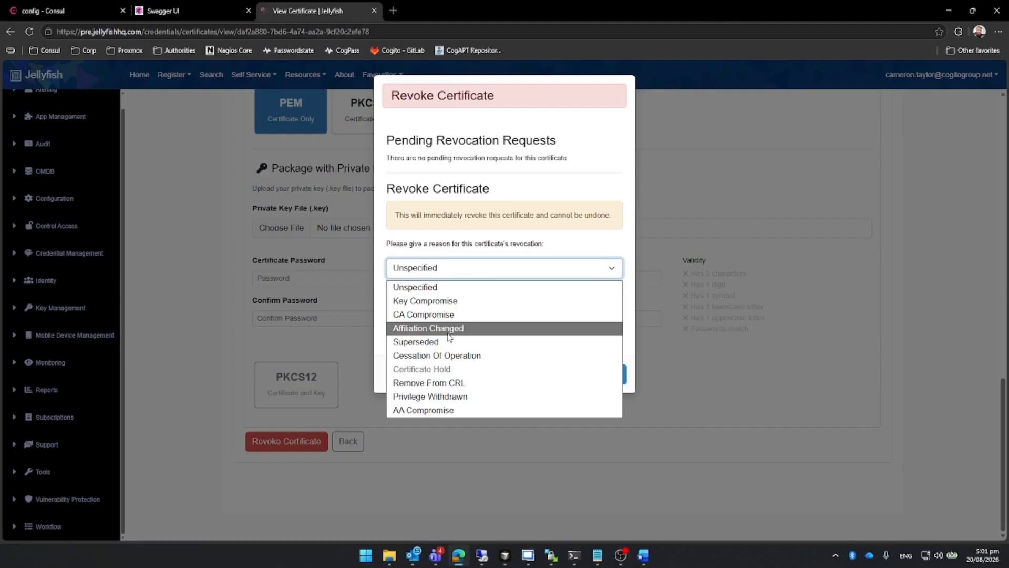
{"action": "left_click", "coordinate": [450, 355]}
{"action": "left_click", "coordinate": [507, 371]}
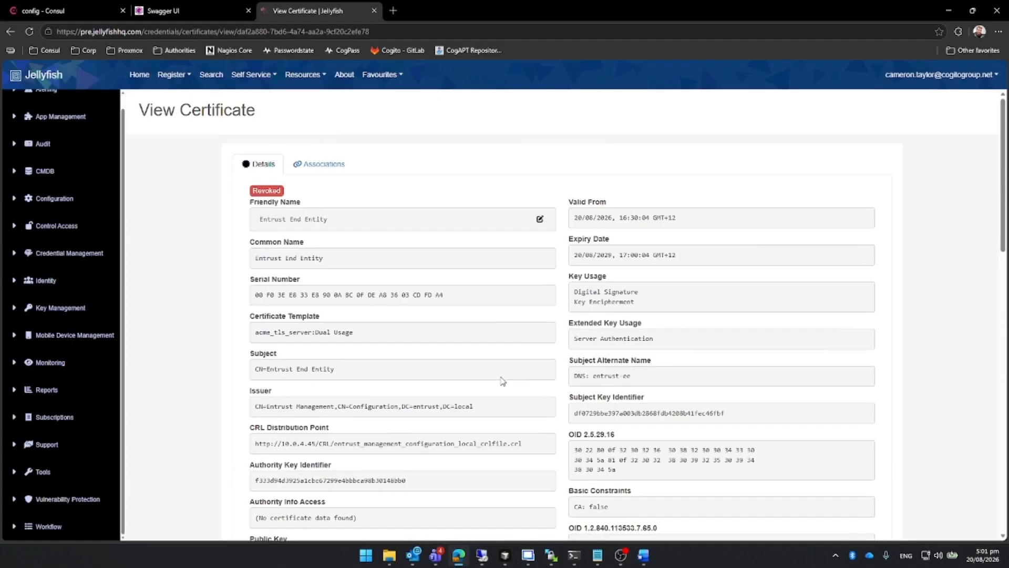
Search for certificates whose Certificate Authority Name / Issuer CA contains entrust.
{"action": "left_click", "coordinate": [211, 77]}
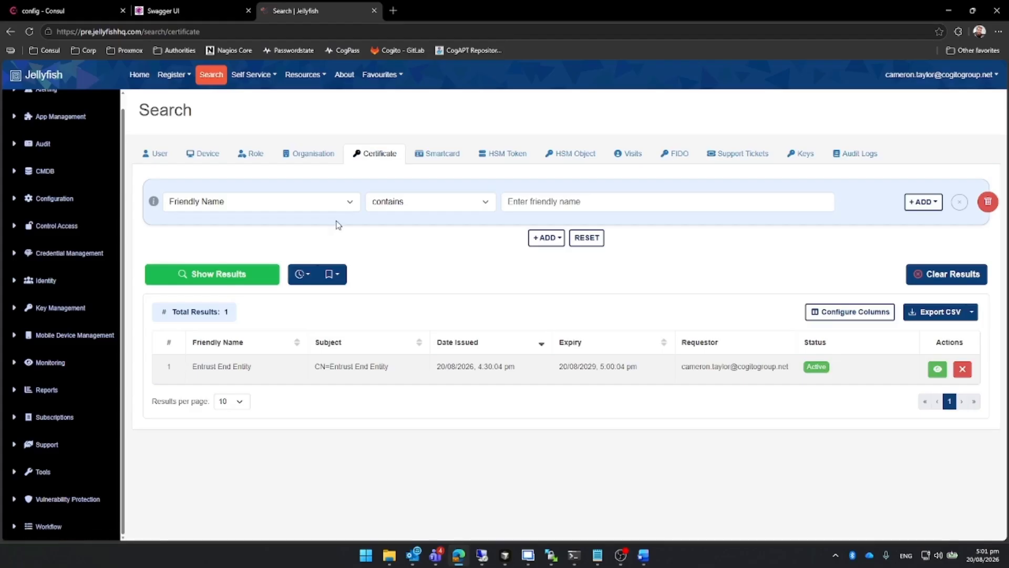
{"action": "left_click", "coordinate": [281, 203]}
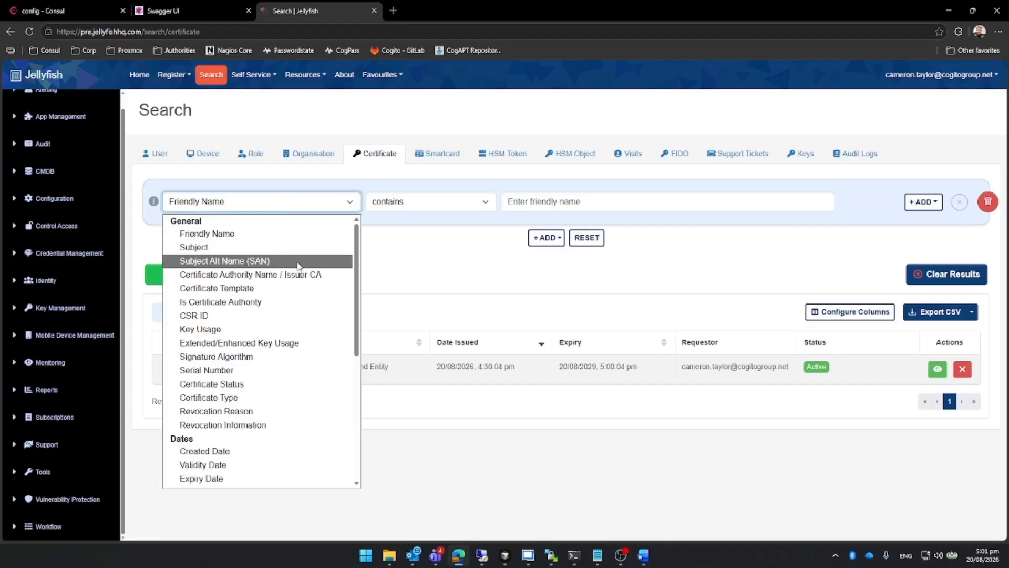
{"action": "left_click", "coordinate": [278, 274]}
{"action": "left_click", "coordinate": [547, 198]}
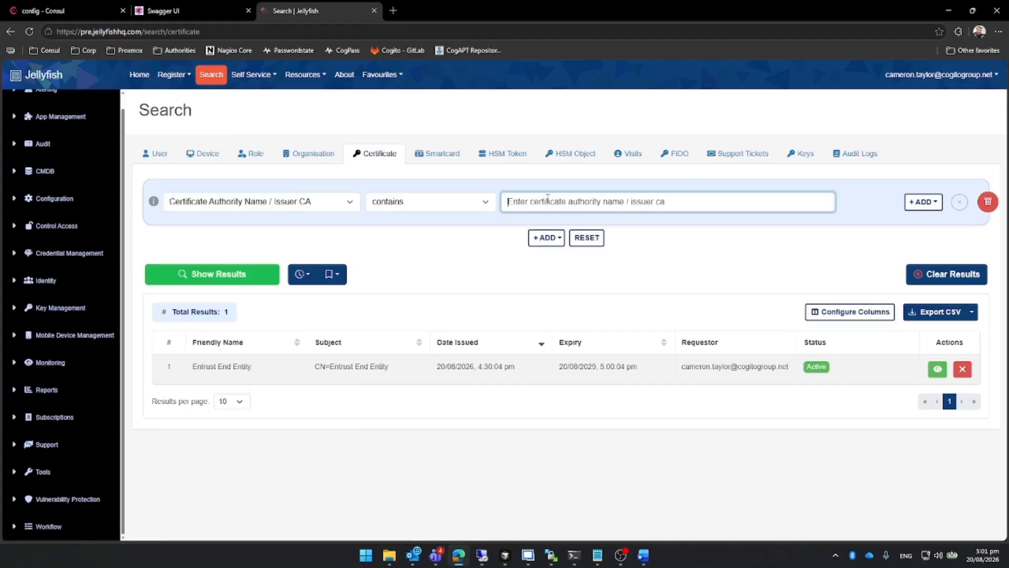
{"action": "type", "text": "entrust"}
{"action": "key", "text": "Return"}
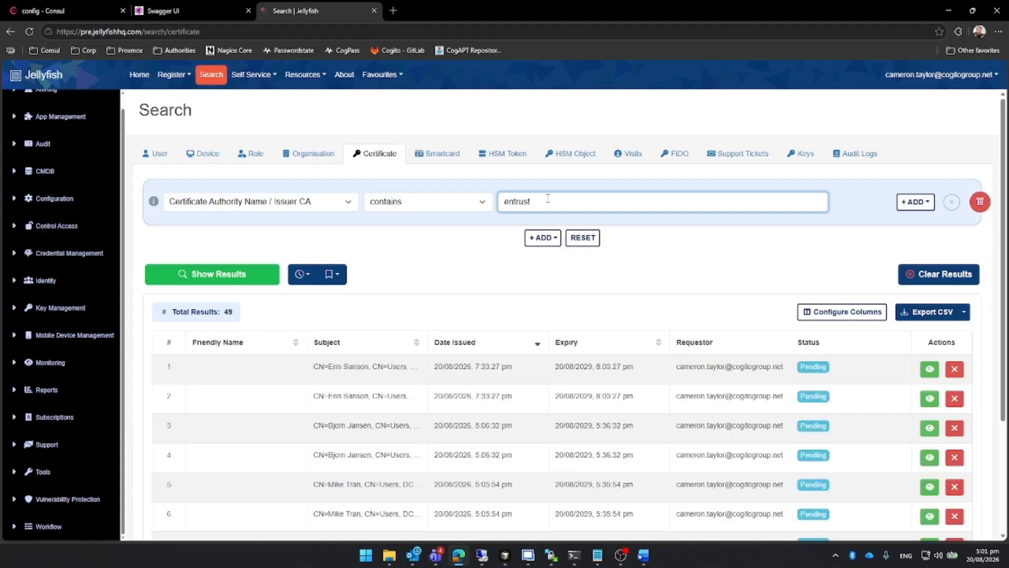
Revoke the first pending certificate in the Entrust search results with Cessation Of Operation as the reason.
{"action": "scroll", "coordinate": [641, 352], "scroll_direction": "down", "scroll_amount": 2}
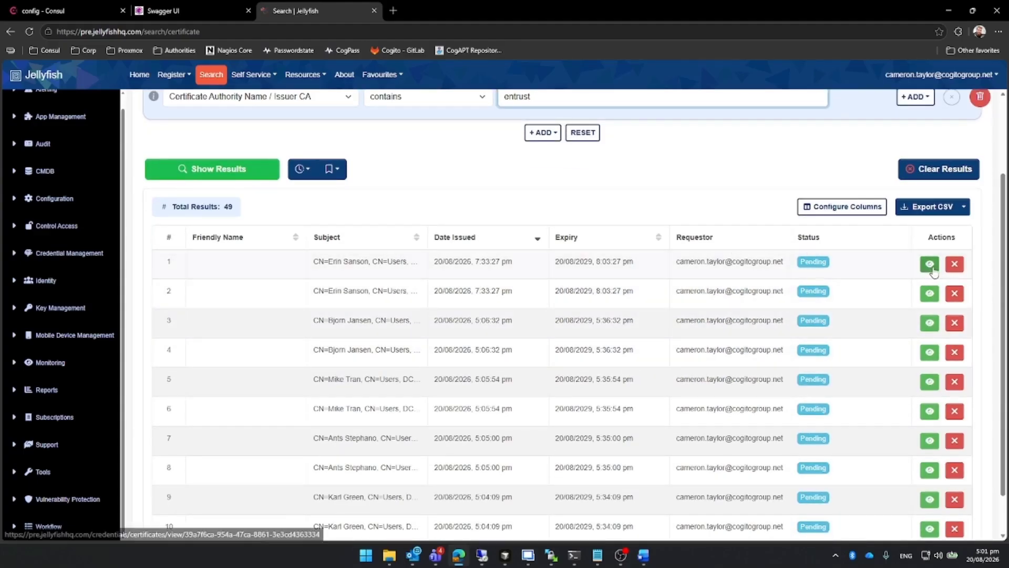
{"action": "left_click", "coordinate": [954, 263]}
{"action": "left_click", "coordinate": [506, 269]}
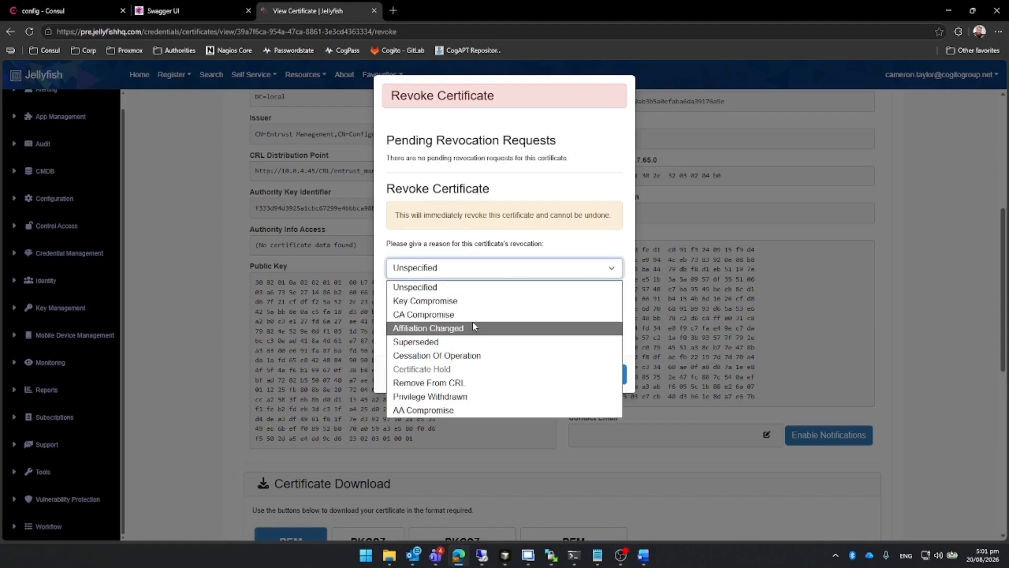
{"action": "left_click", "coordinate": [478, 355]}
{"action": "left_click", "coordinate": [515, 374]}
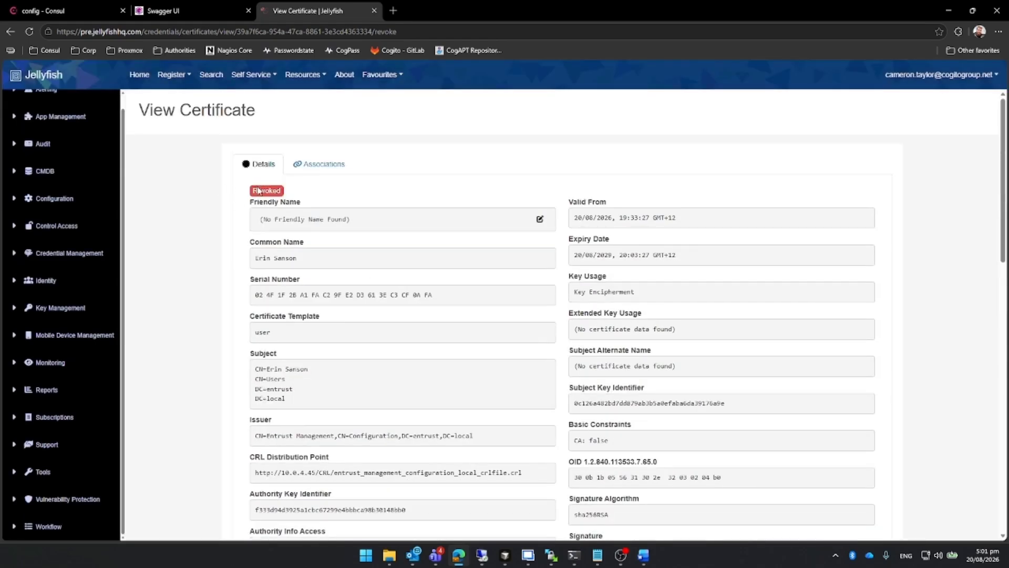
Start a new certificate search with the criterion Certificate Authority Name / Issuer CA contains entrust.
{"action": "left_click", "coordinate": [211, 75]}
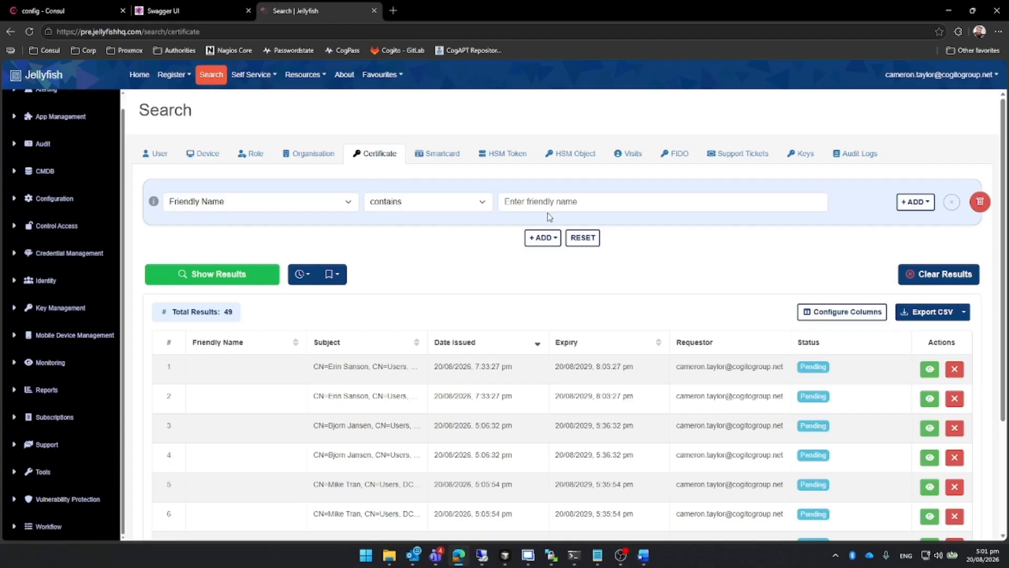
{"action": "left_click", "coordinate": [320, 201]}
{"action": "left_click", "coordinate": [320, 266]}
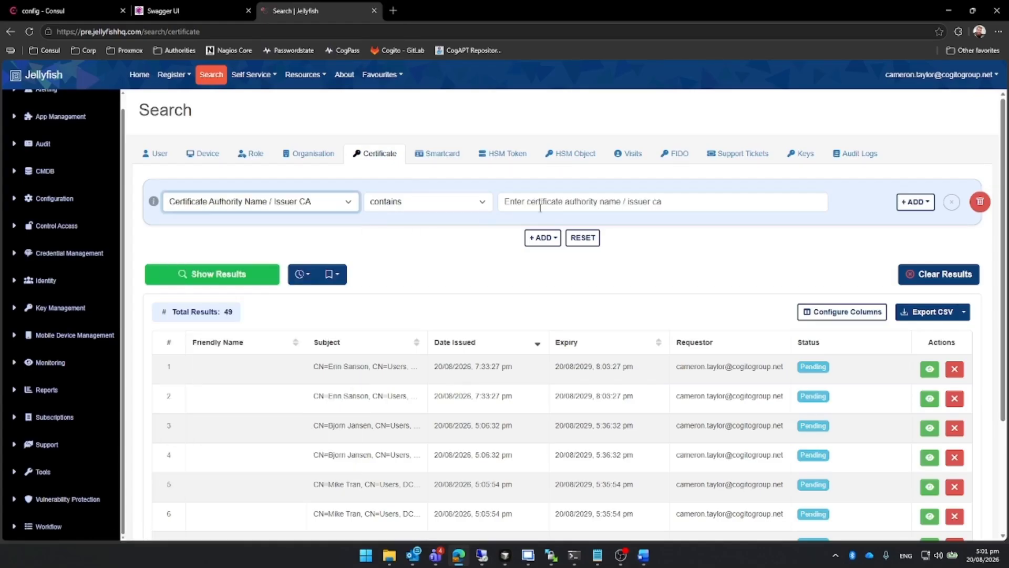
{"action": "left_click", "coordinate": [555, 206]}
{"action": "type", "text": "entrust"}
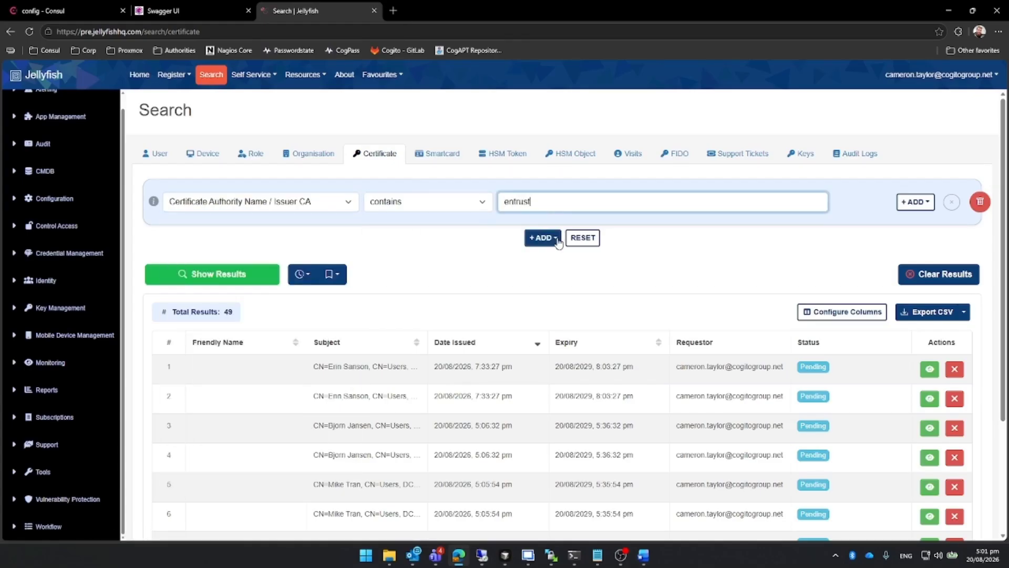
Add an AND criterion for Certificate Status is Revoked and show the matching certificates.
{"action": "left_click", "coordinate": [552, 238]}
{"action": "left_click", "coordinate": [561, 260]}
{"action": "left_click", "coordinate": [266, 256]}
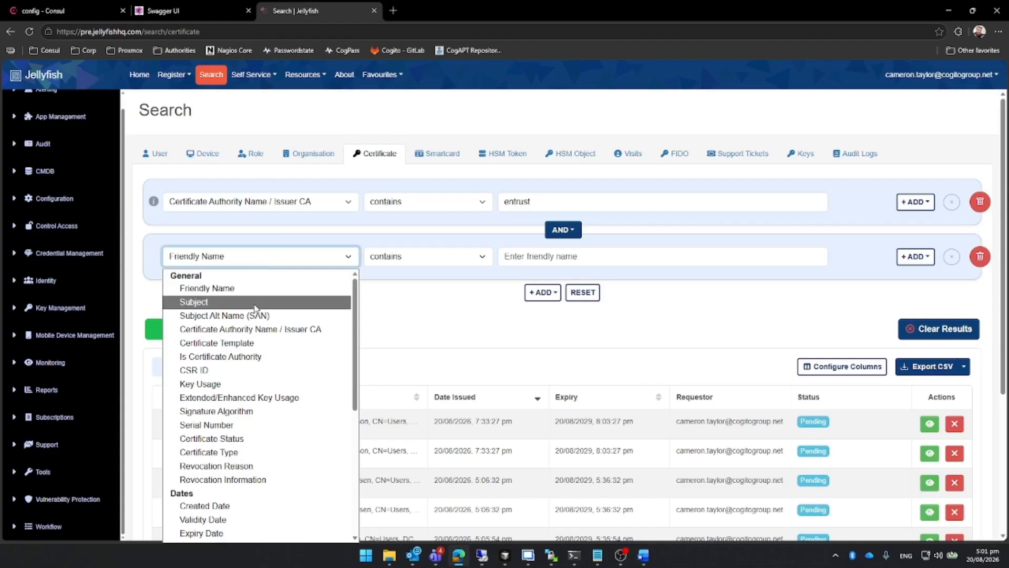
{"action": "scroll", "coordinate": [257, 370], "scroll_direction": "down", "scroll_amount": 1}
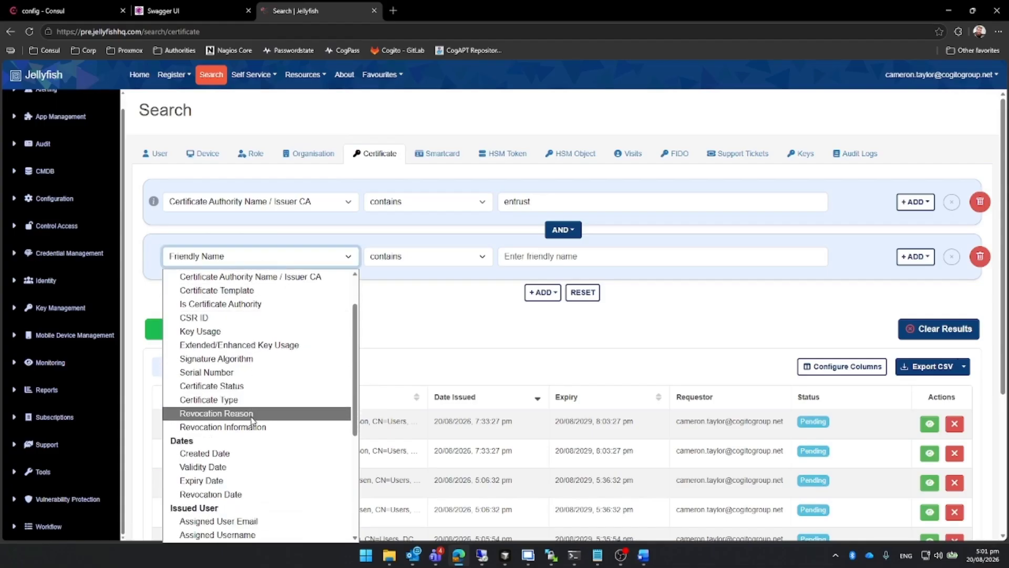
{"action": "left_click", "coordinate": [226, 386]}
{"action": "left_click", "coordinate": [541, 257]}
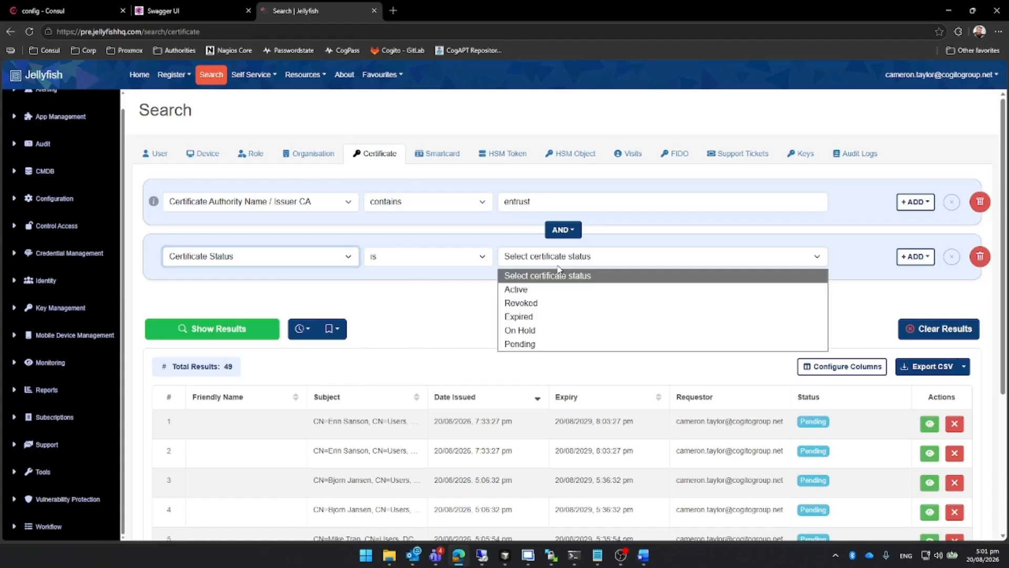
{"action": "left_click", "coordinate": [536, 302]}
{"action": "left_click", "coordinate": [235, 326]}
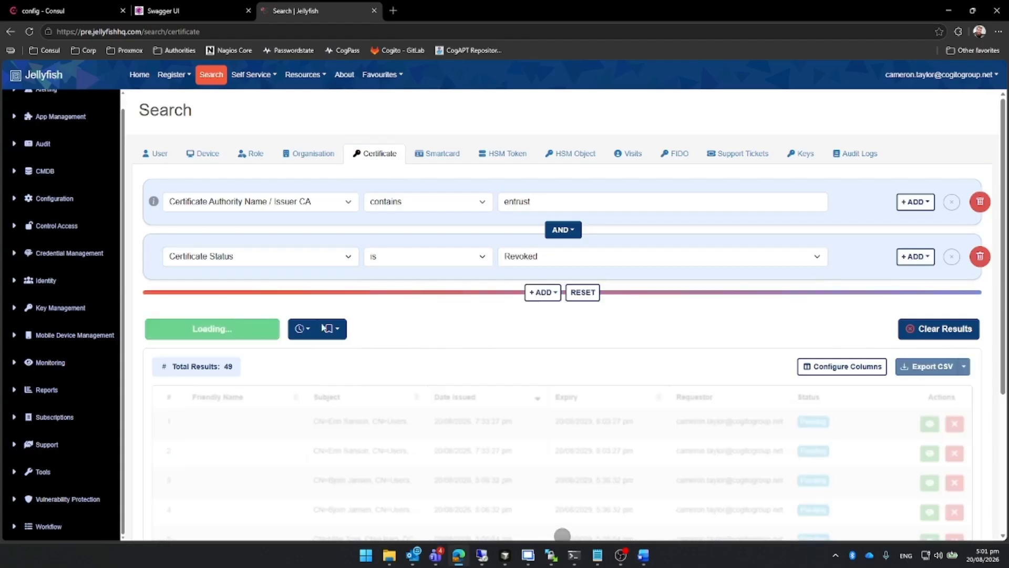